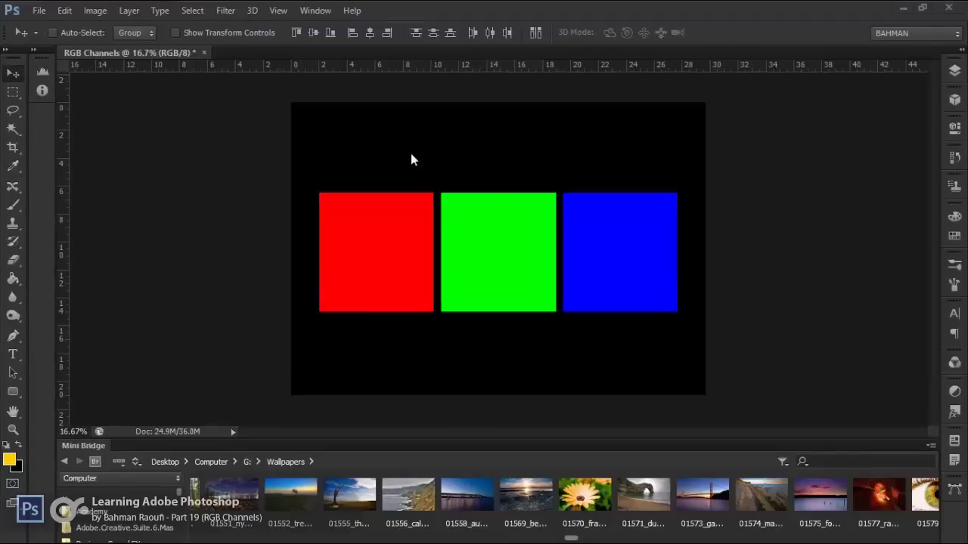
Step: Browse the Image > Mode commands without applying any change
click(94, 13)
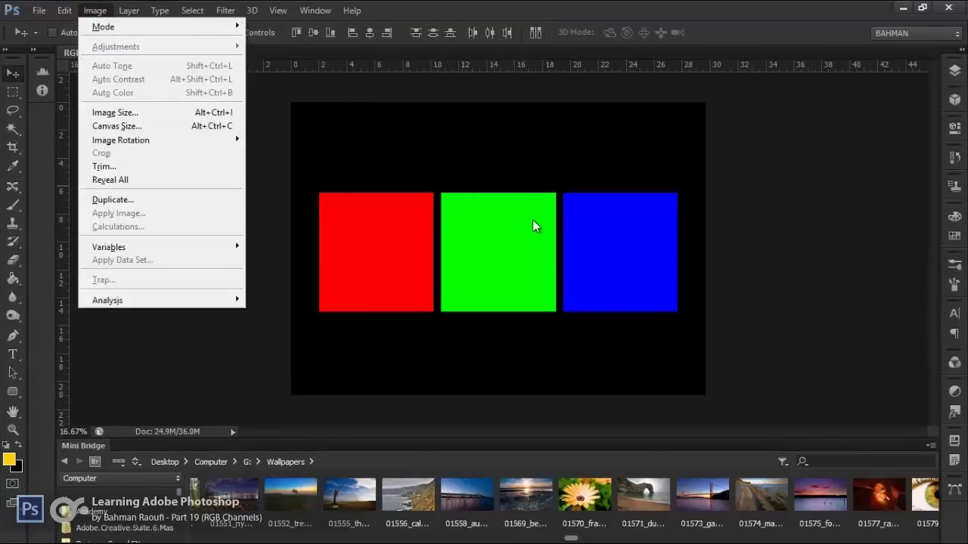
click(182, 73)
click(93, 15)
Step: Show the Layers panel, select the Blue layer, and browse Image > Adjustments without applying
click(954, 71)
click(954, 71)
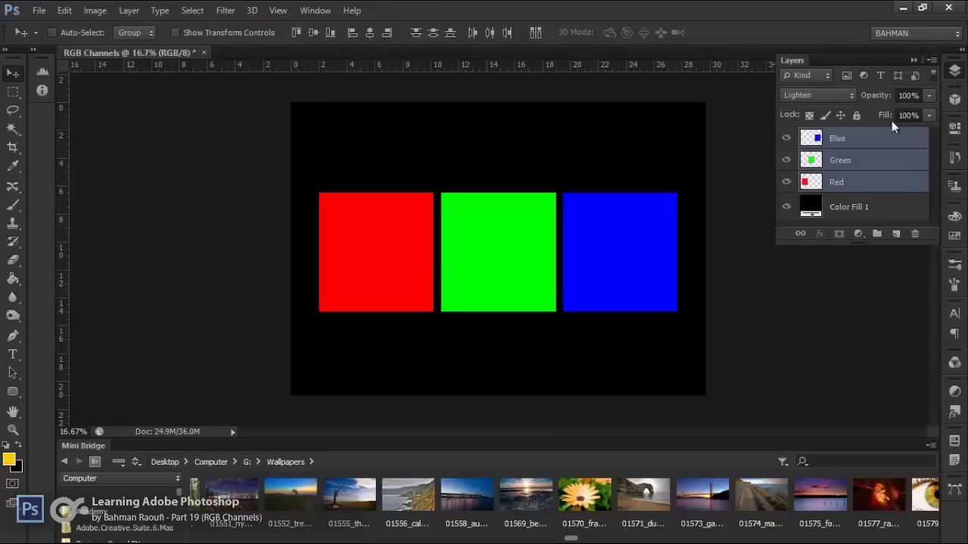
click(869, 138)
click(96, 10)
mouse_move(116, 46)
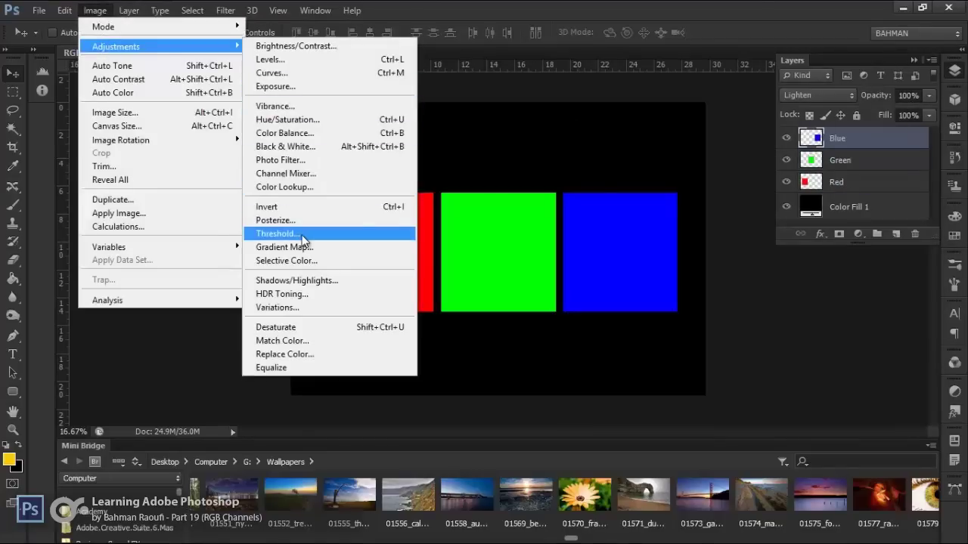
click(728, 118)
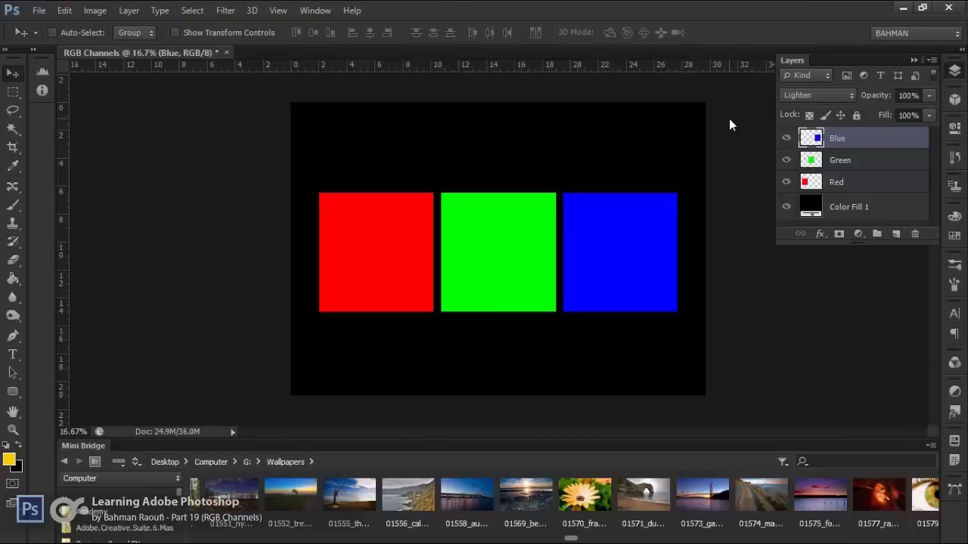
Step: Collapse the Layers panel, inspect the RGB, Red, Green and Blue channels, then collapse Channels
click(914, 60)
click(314, 10)
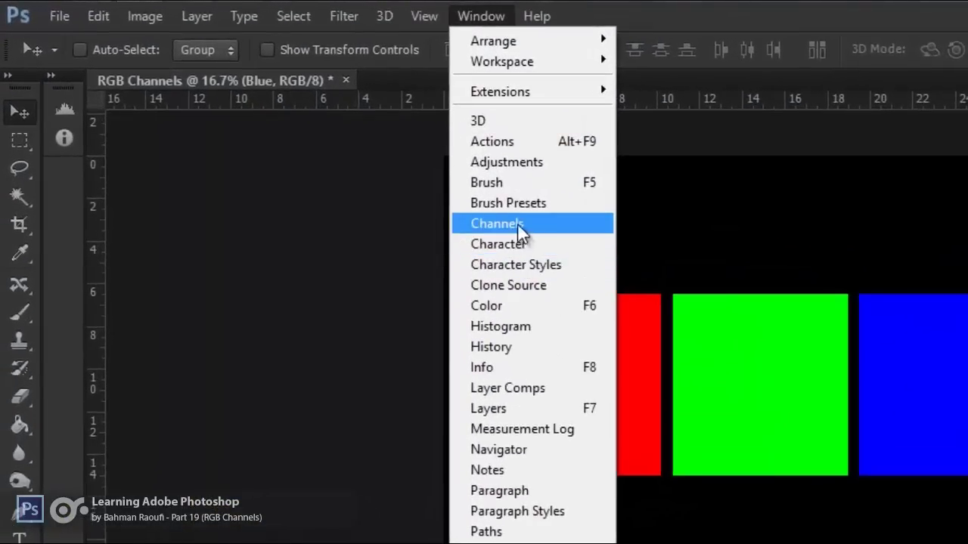
click(517, 224)
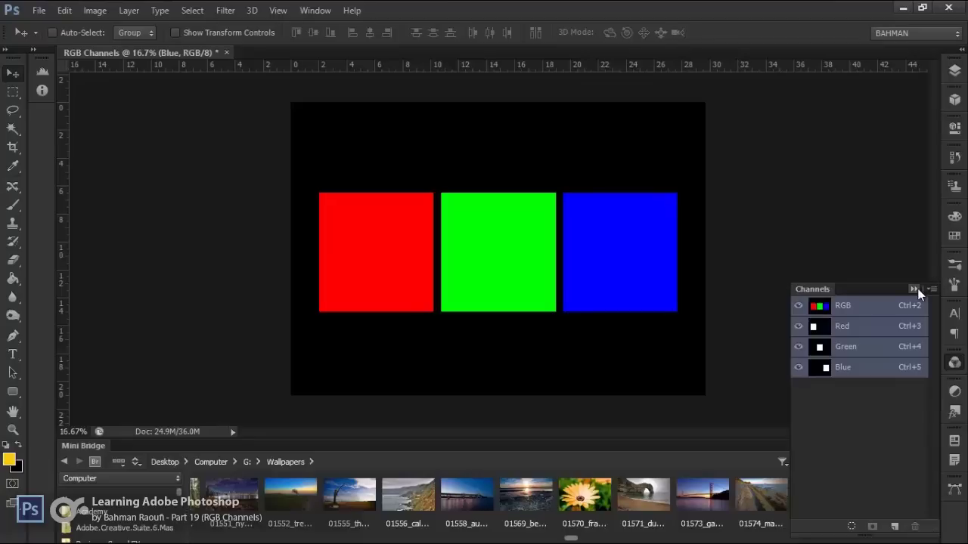
click(916, 290)
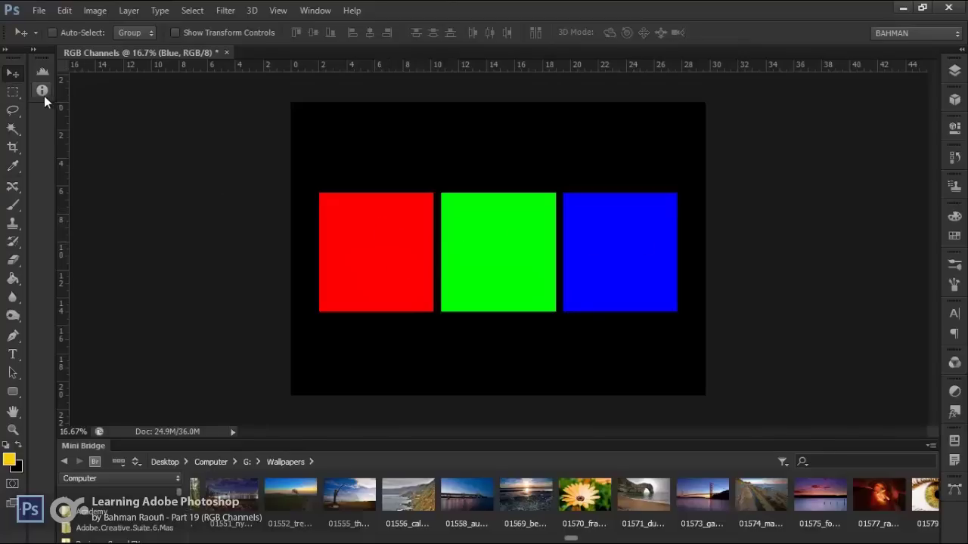
click(311, 10)
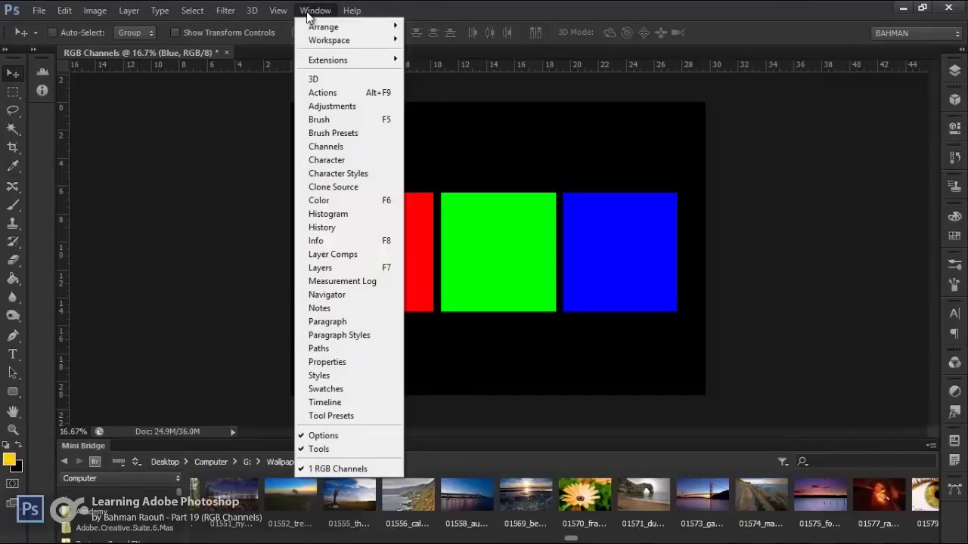
click(332, 241)
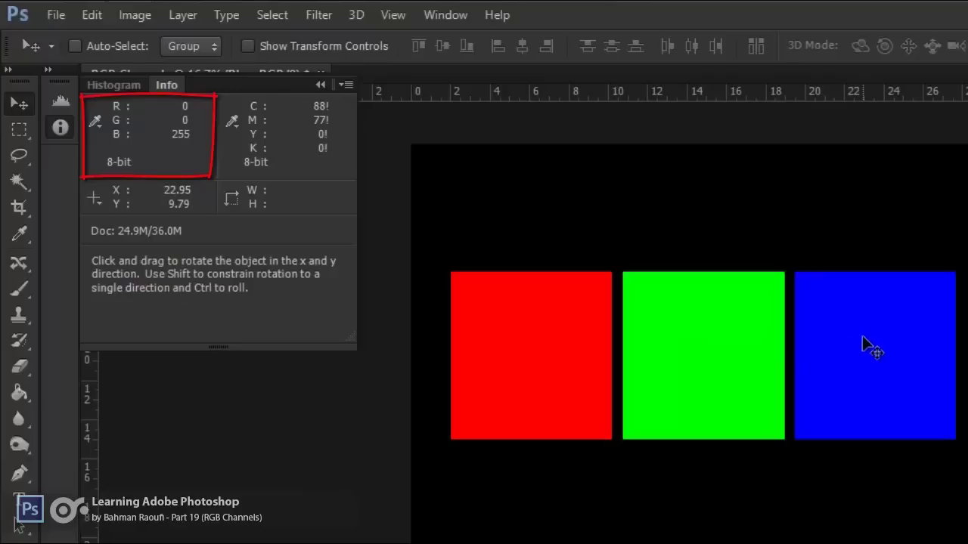
click(321, 85)
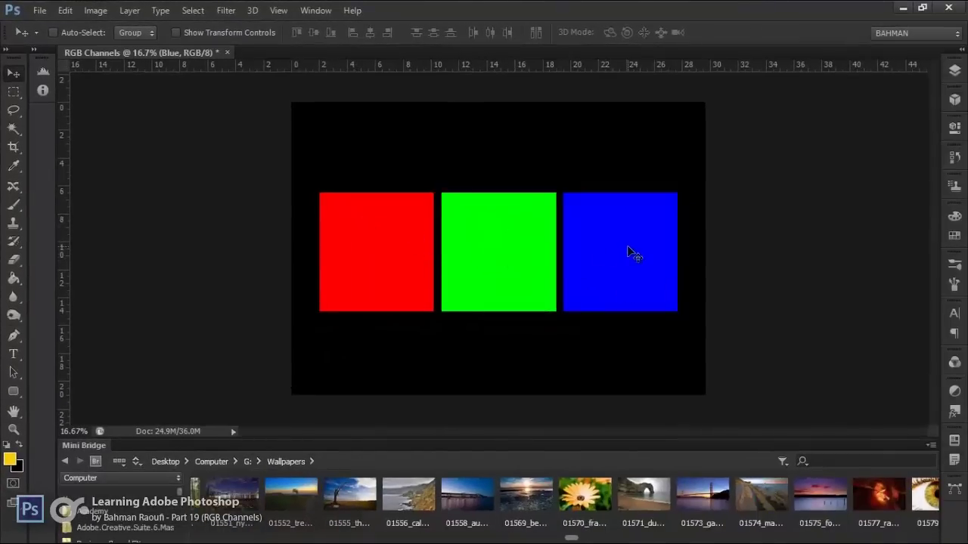
Step: Expand the Layers panel to list the Blue, Green, Red and Color Fill 1 layers
click(954, 69)
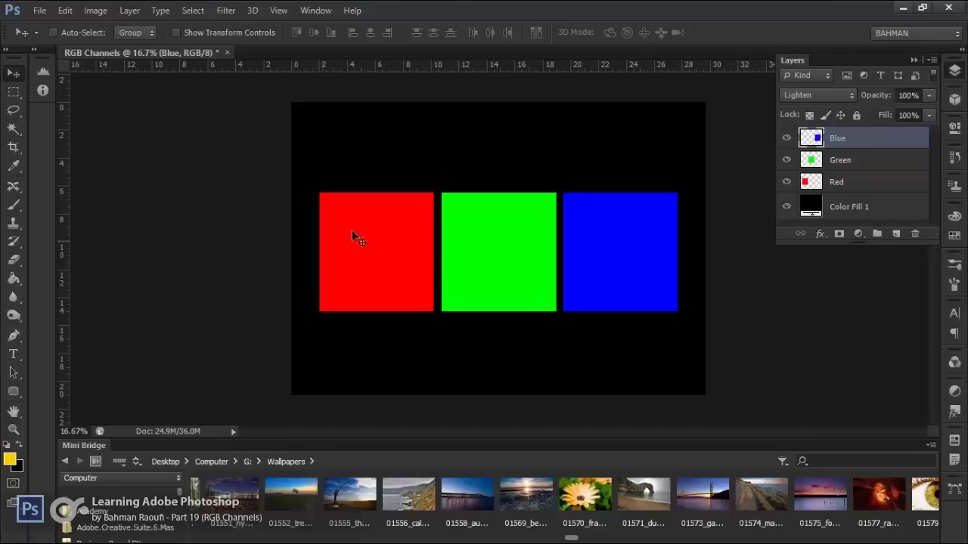
shift+click(847, 189)
click(824, 96)
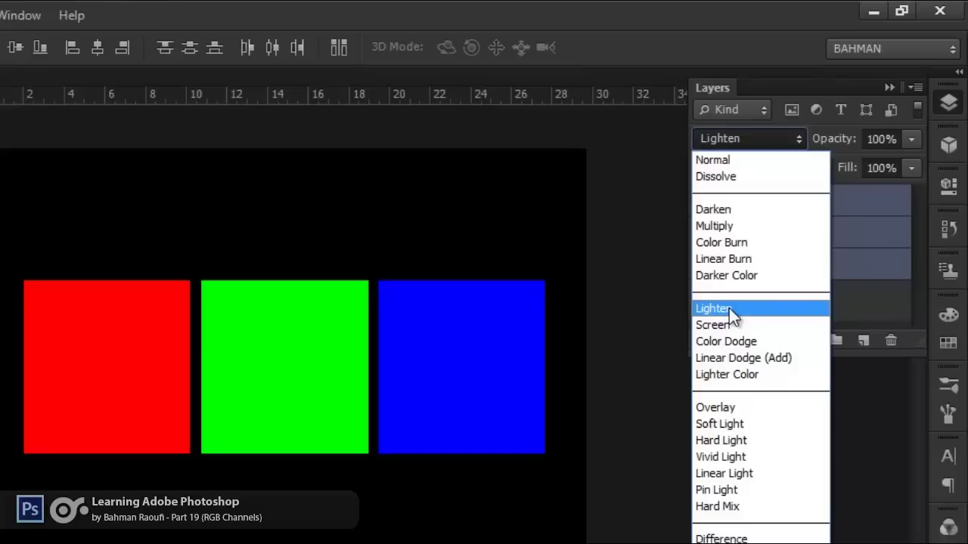
click(729, 308)
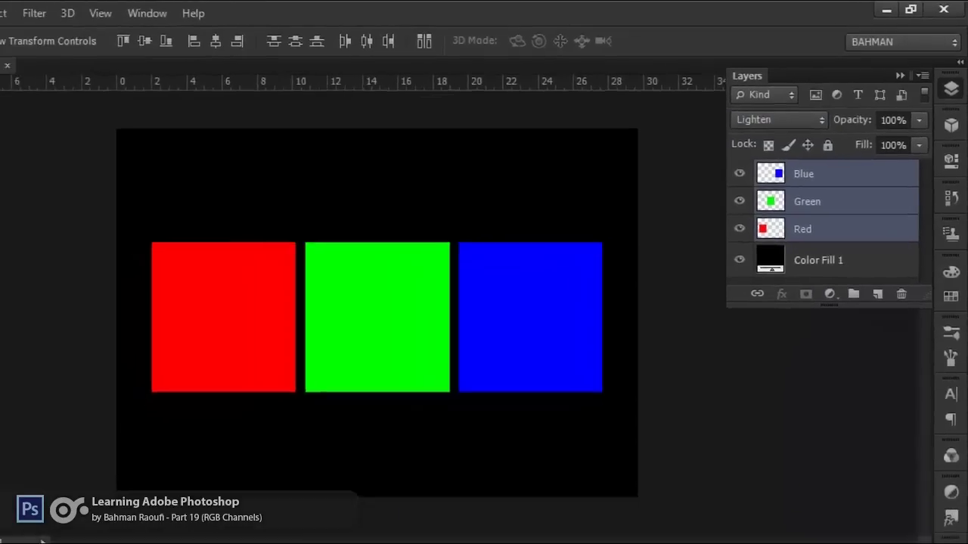
scroll(580, 502, up, 3)
scroll(579, 501, up, 3)
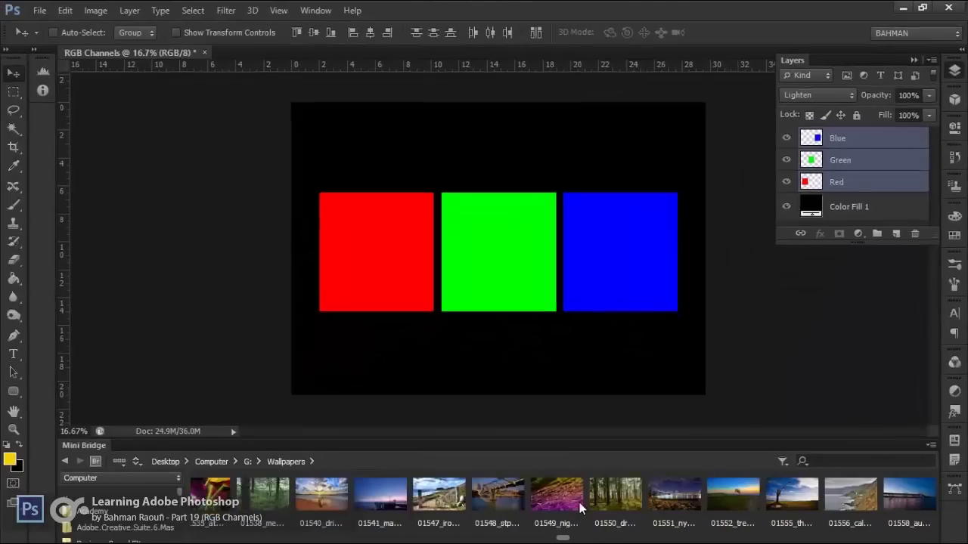
scroll(579, 502, up, 3)
scroll(579, 507, up, 3)
scroll(579, 507, up, 3)
scroll(579, 507, up, 2)
scroll(579, 507, up, 2)
scroll(581, 508, up, 2)
scroll(581, 508, up, 2)
scroll(581, 509, up, 2)
scroll(581, 508, up, 2)
scroll(581, 508, up, 2)
scroll(580, 508, up, 2)
scroll(581, 508, up, 2)
scroll(580, 508, up, 2)
scroll(581, 508, up, 2)
scroll(581, 508, up, 2)
scroll(581, 508, up, 2)
scroll(580, 508, up, 2)
scroll(580, 508, up, 2)
scroll(580, 508, up, 2)
scroll(581, 509, up, 2)
scroll(580, 508, up, 2)
scroll(580, 508, up, 2)
scroll(581, 508, up, 2)
scroll(580, 508, up, 2)
scroll(581, 508, up, 2)
scroll(580, 509, up, 2)
scroll(581, 508, up, 2)
scroll(581, 508, up, 2)
scroll(581, 508, up, 2)
scroll(580, 508, up, 2)
scroll(581, 508, up, 2)
scroll(581, 508, up, 2)
scroll(581, 508, up, 2)
scroll(580, 508, up, 2)
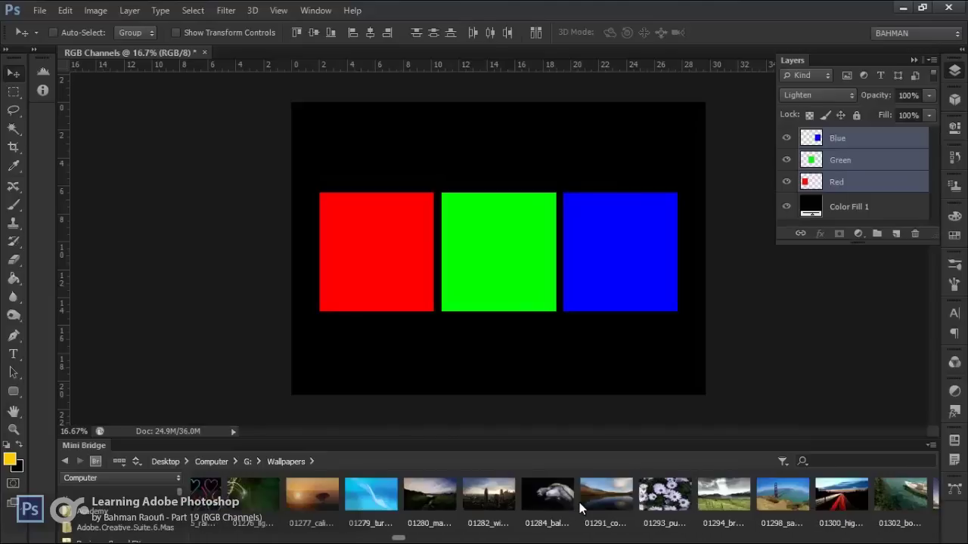
Step: Open the turtle and purple flowers wallpapers from Mini Bridge as documents
click(674, 495)
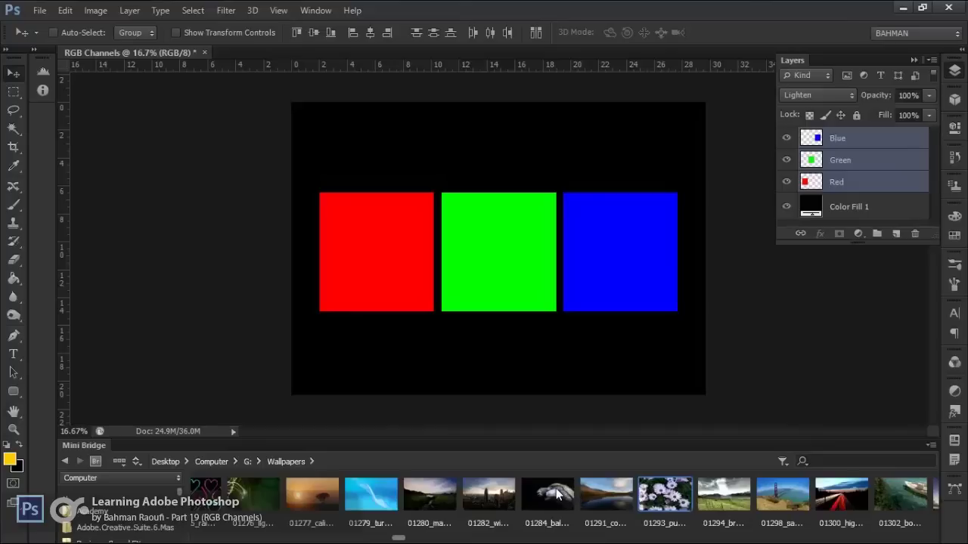
double_click(558, 494)
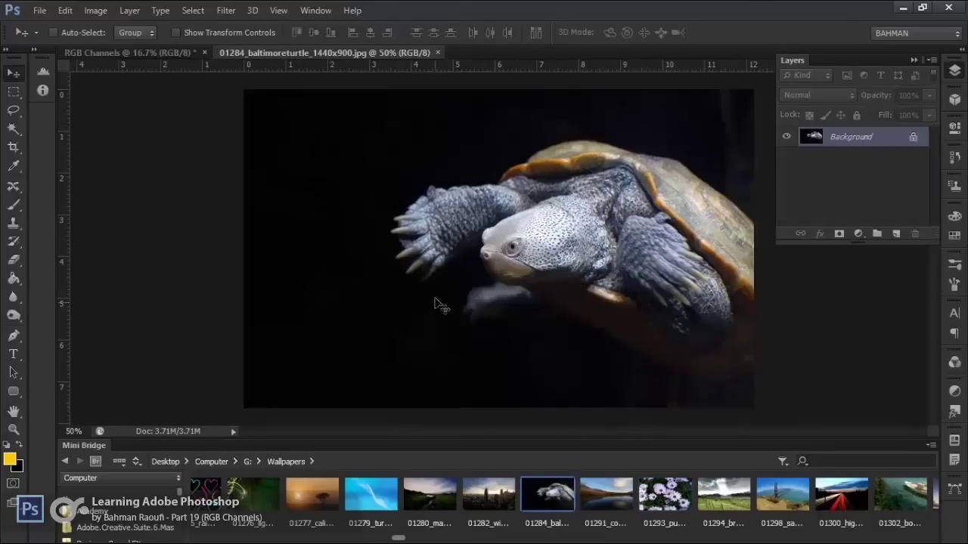
double_click(672, 503)
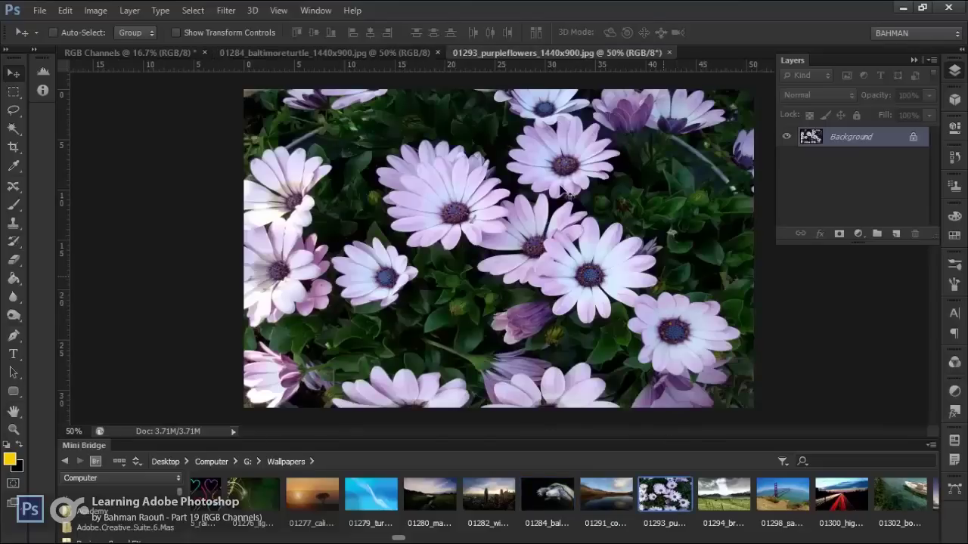
Step: Place the flowers photo over the turtle image and set its blend mode to Lighten
click(376, 54)
mouse_move(376, 54)
mouse_down()
mouse_move(421, 186)
mouse_move(465, 149)
mouse_up()
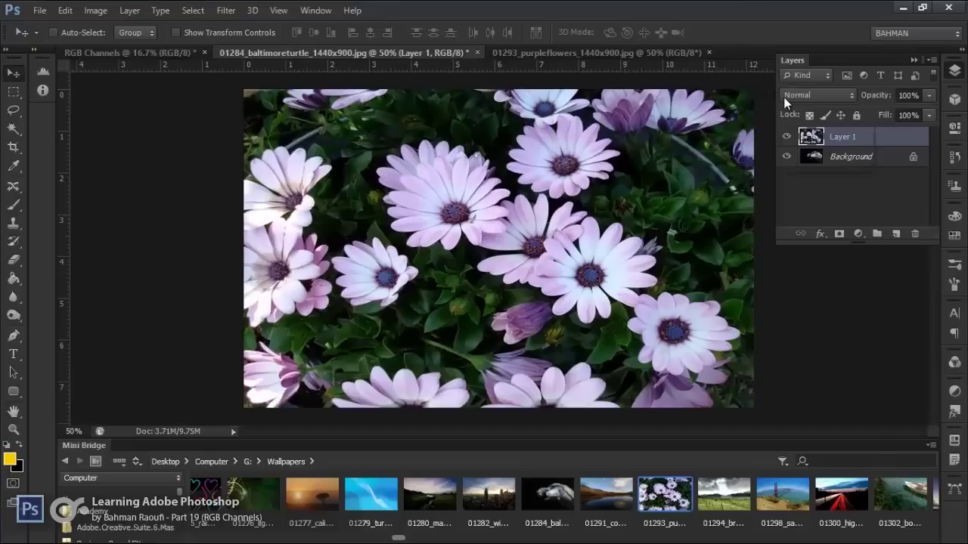
click(784, 96)
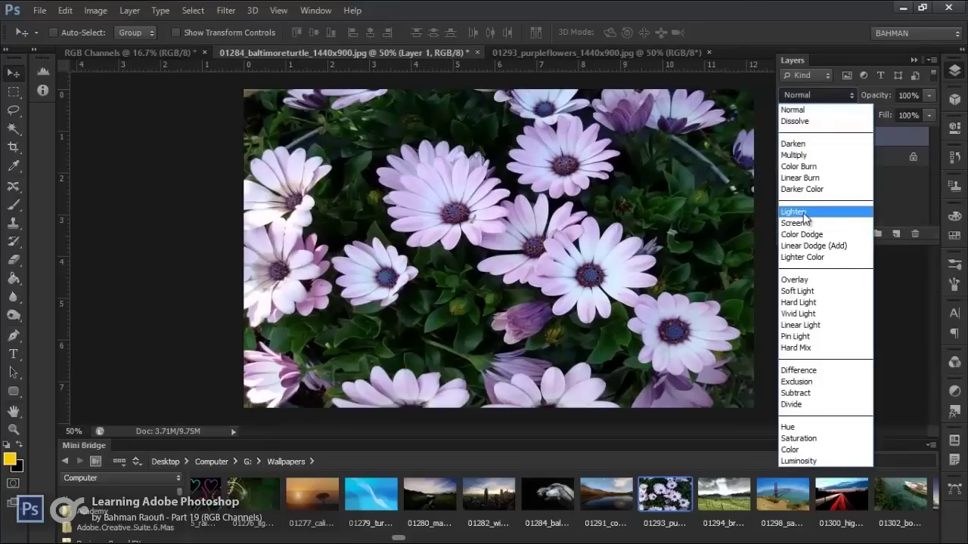
click(793, 212)
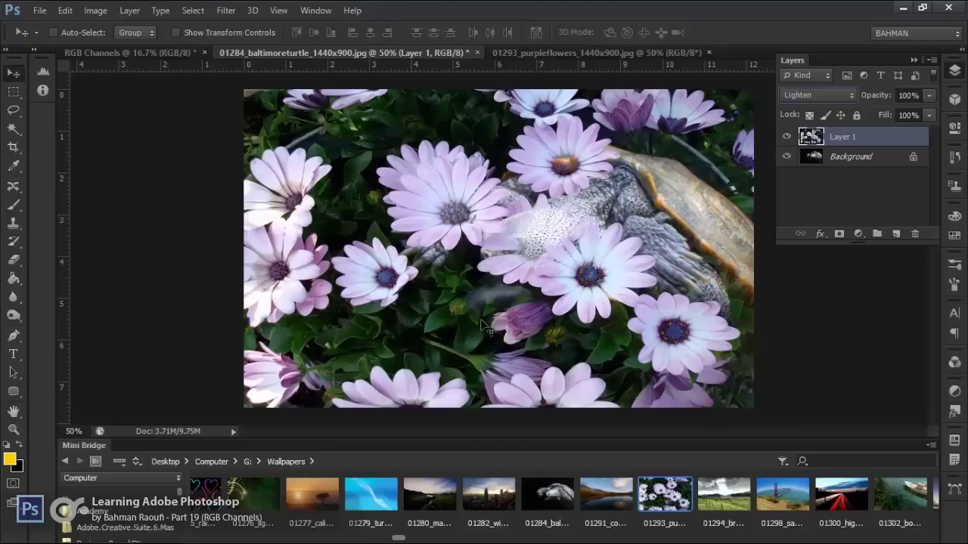
Step: Reset the blend to Normal and close the turtle document without saving
key(shift+alt+n)
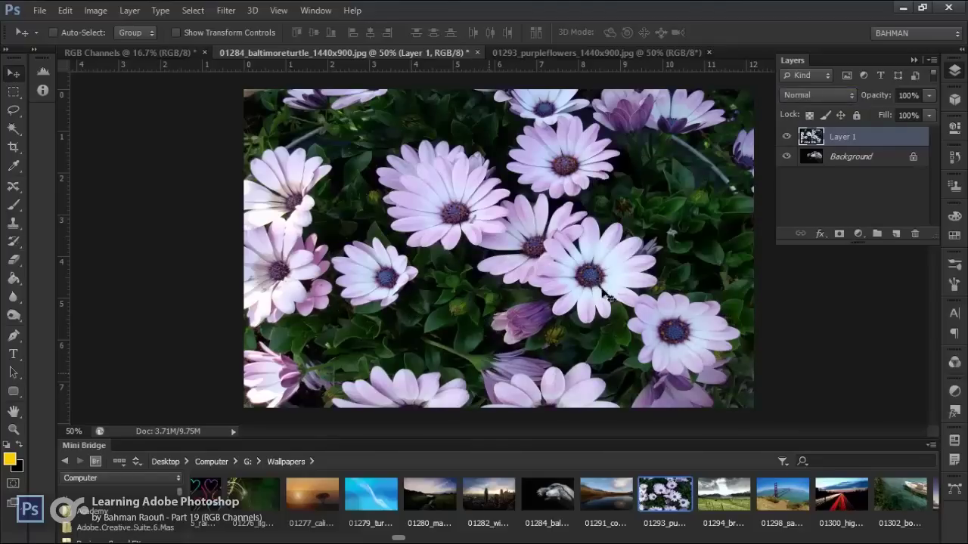
click(477, 53)
click(499, 225)
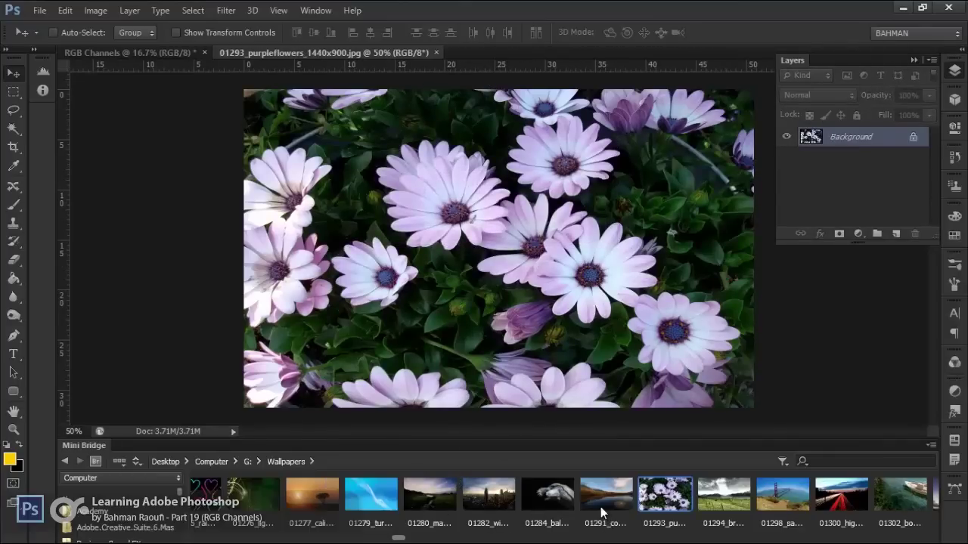
Step: Open the Golden Gate wallpaper and move the flowers photo onto it, covering the canvas
click(787, 493)
double_click(787, 494)
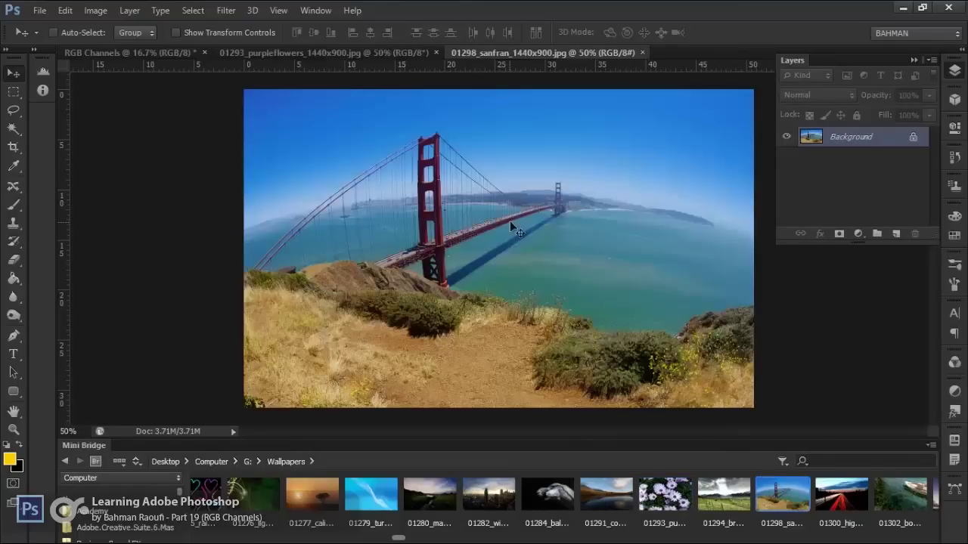
click(412, 53)
mouse_move(454, 160)
mouse_down()
mouse_move(584, 97)
mouse_move(505, 155)
mouse_up()
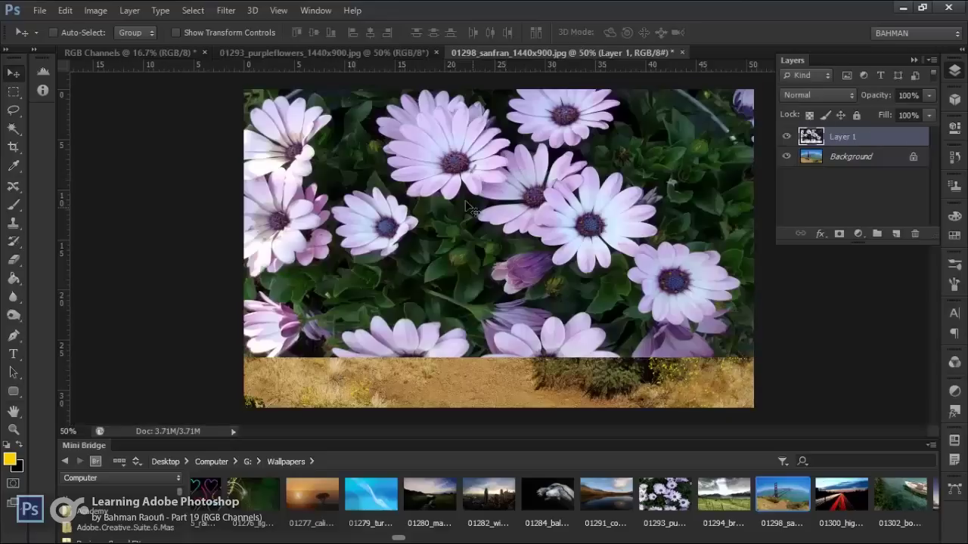
drag(469, 208, 468, 258)
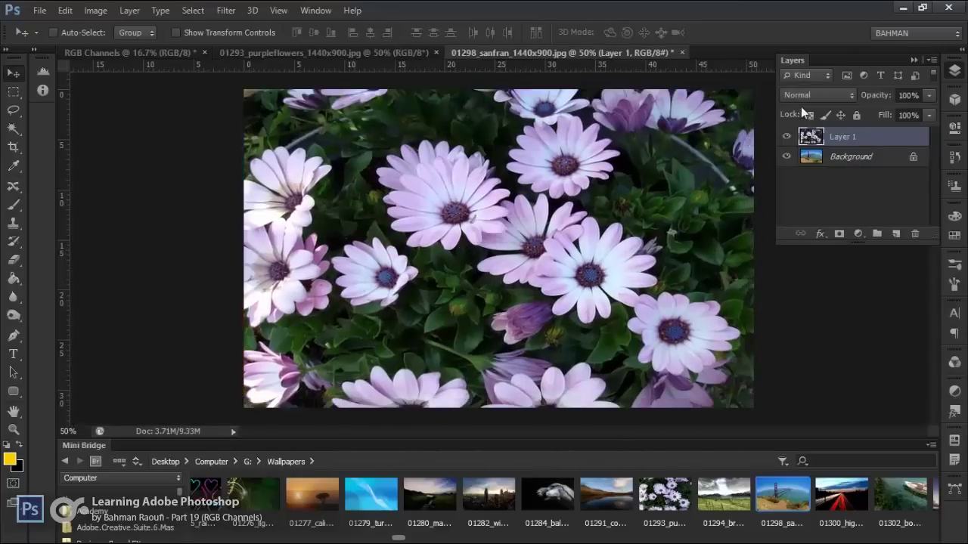
Step: Set the flowers layer to Lighten, then close the Golden Gate document without saving
click(809, 95)
click(797, 212)
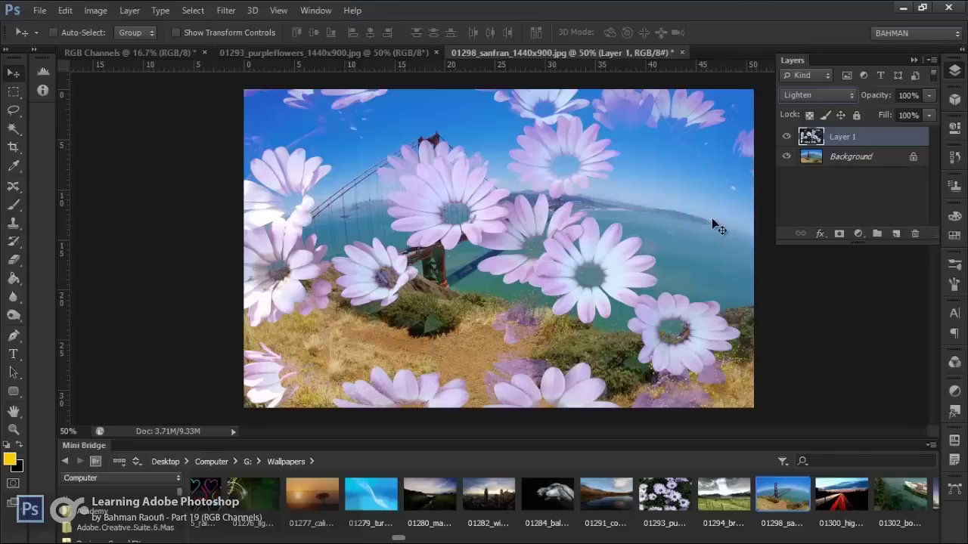
click(682, 52)
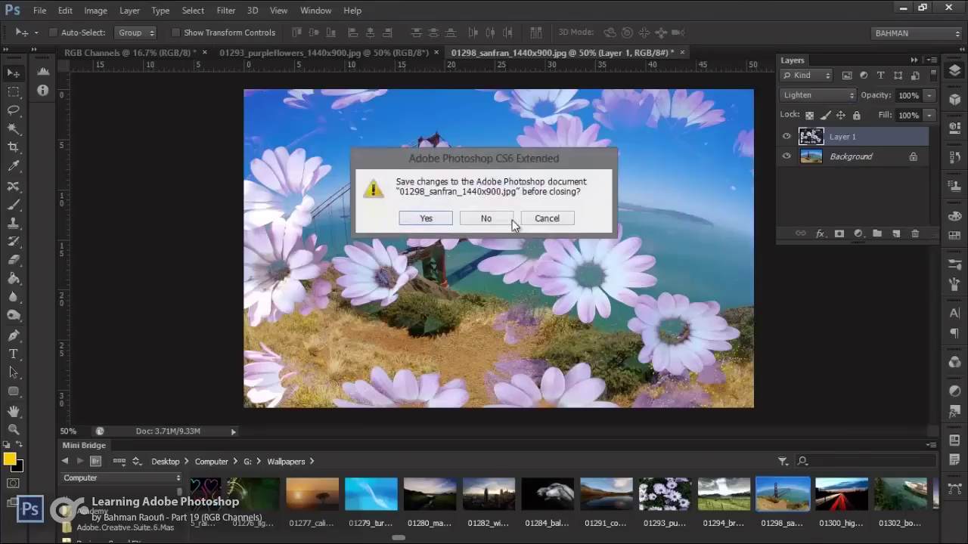
click(485, 215)
click(437, 53)
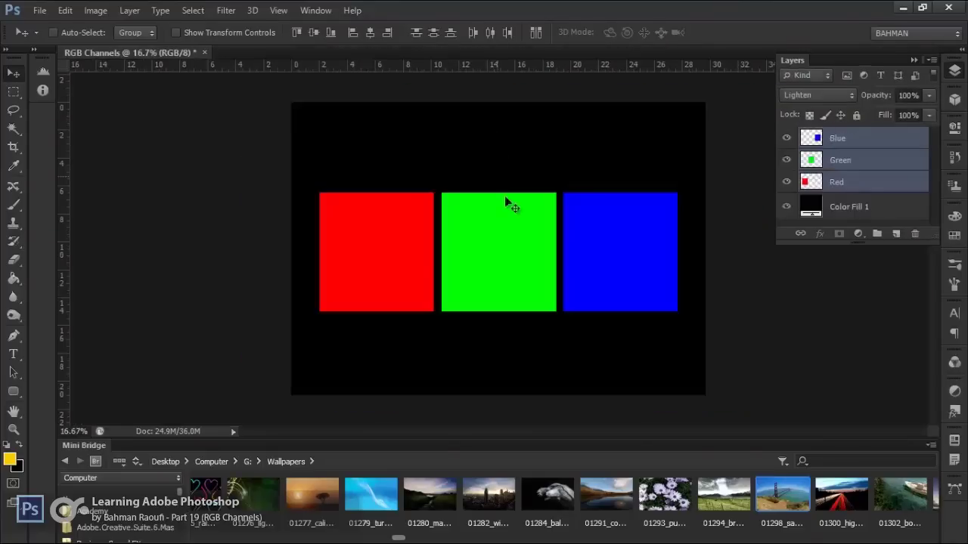
click(826, 96)
click(813, 215)
click(855, 149)
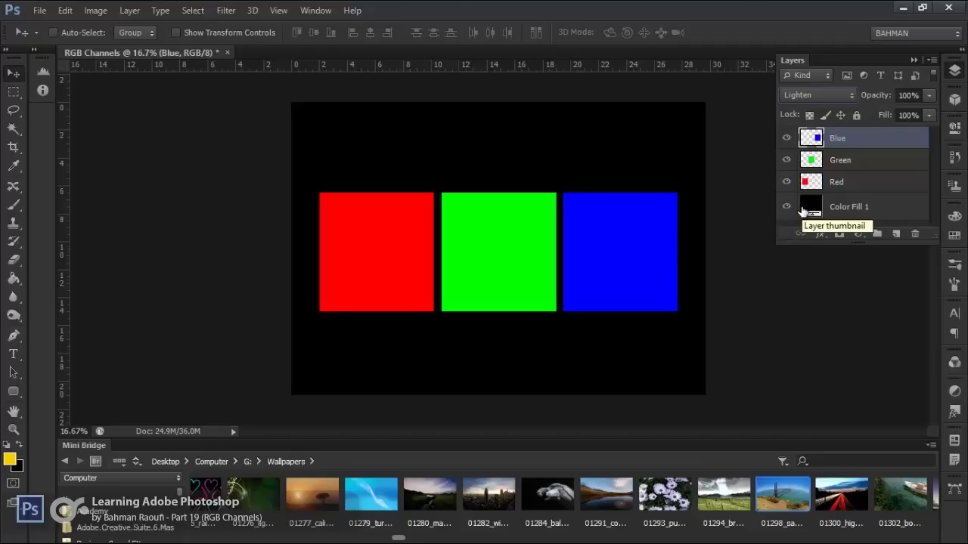
right_click(618, 233)
click(631, 245)
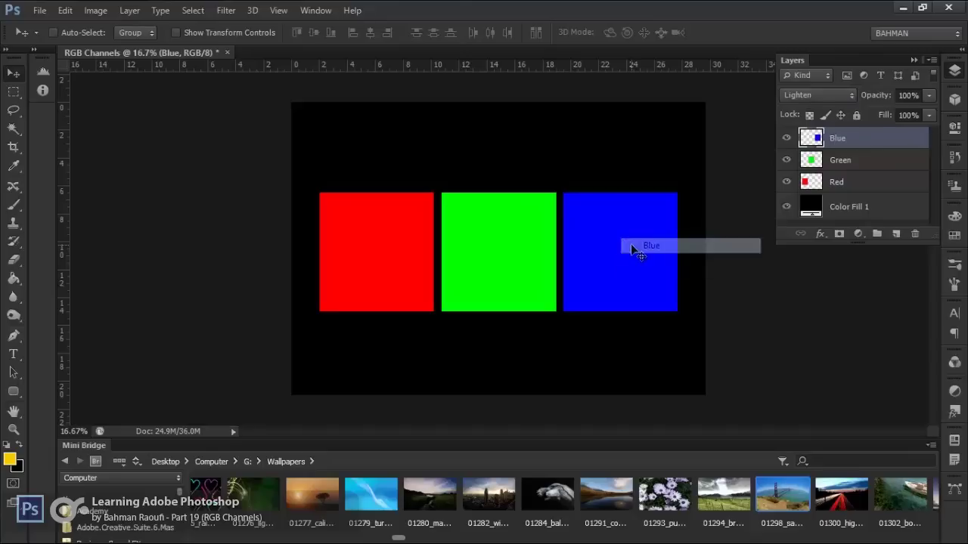
mouse_move(633, 234)
mouse_down()
mouse_move(586, 231)
mouse_move(570, 242)
mouse_up()
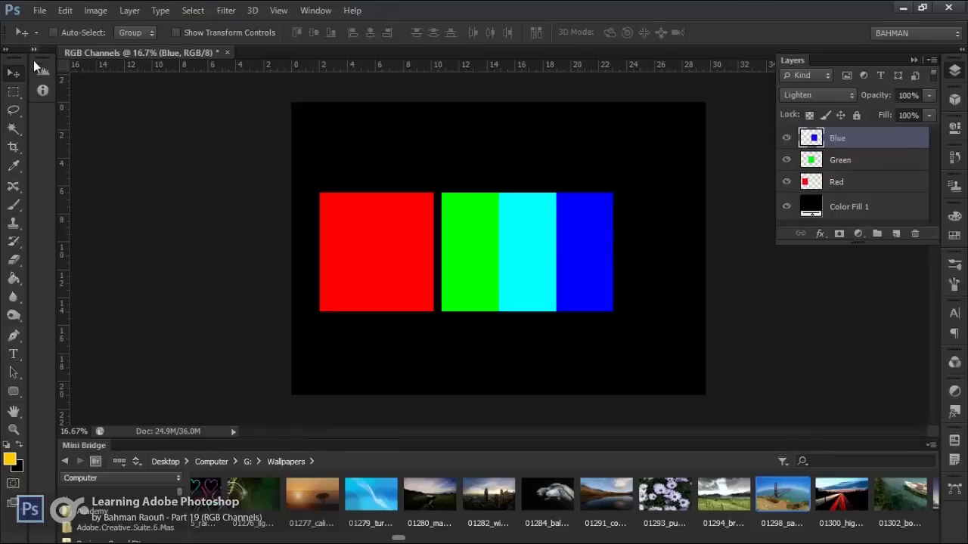
click(42, 90)
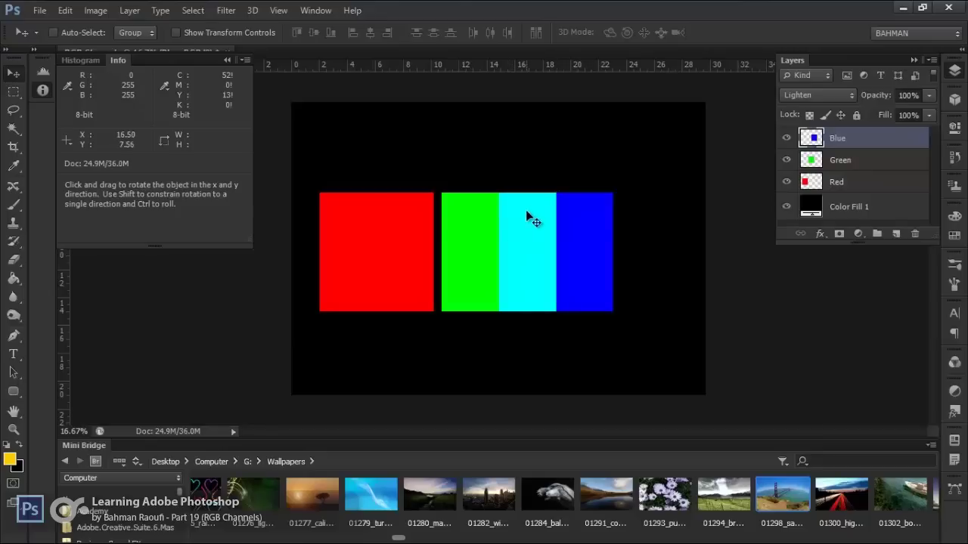
click(226, 61)
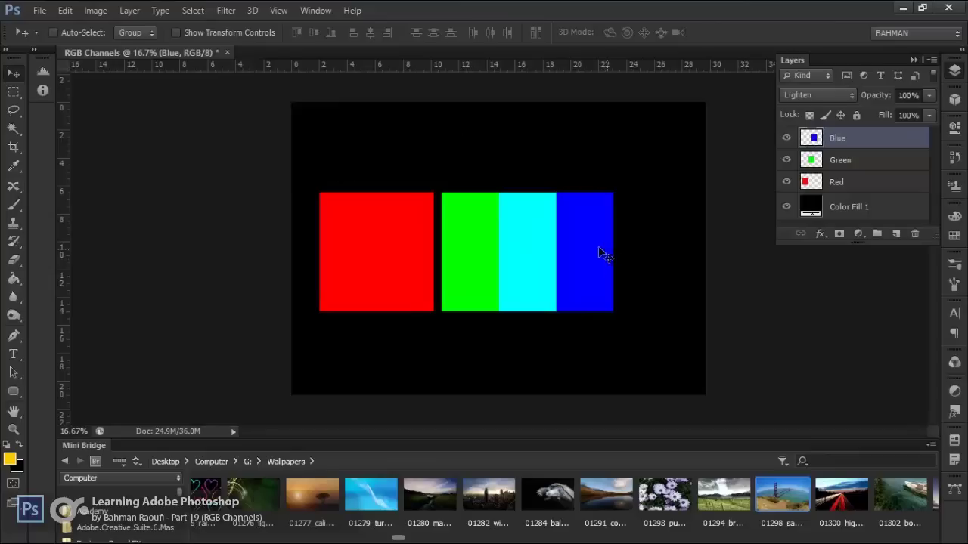
right_click(588, 243)
click(596, 249)
mouse_move(587, 217)
mouse_down()
mouse_move(392, 287)
mouse_move(394, 258)
mouse_up()
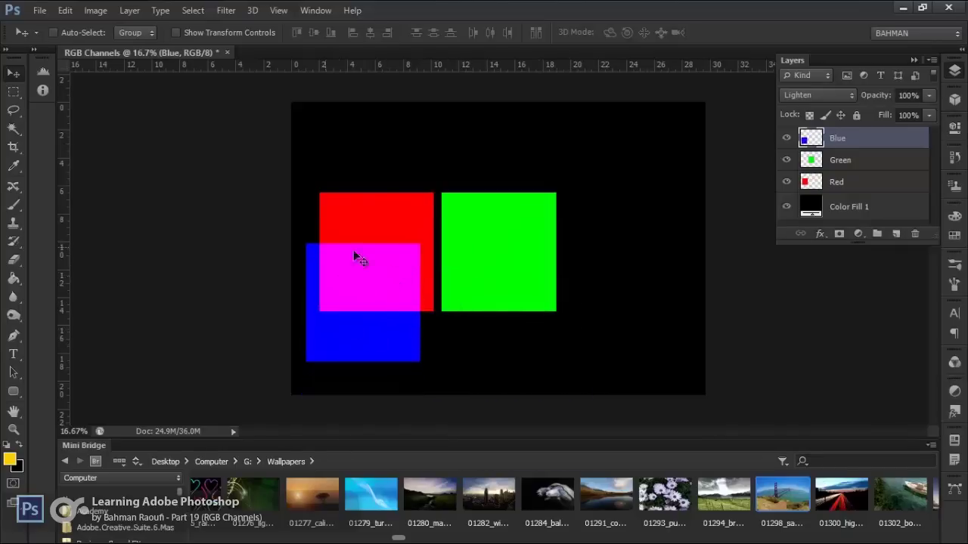
mouse_move(352, 278)
mouse_down()
mouse_move(432, 293)
mouse_move(612, 257)
mouse_up()
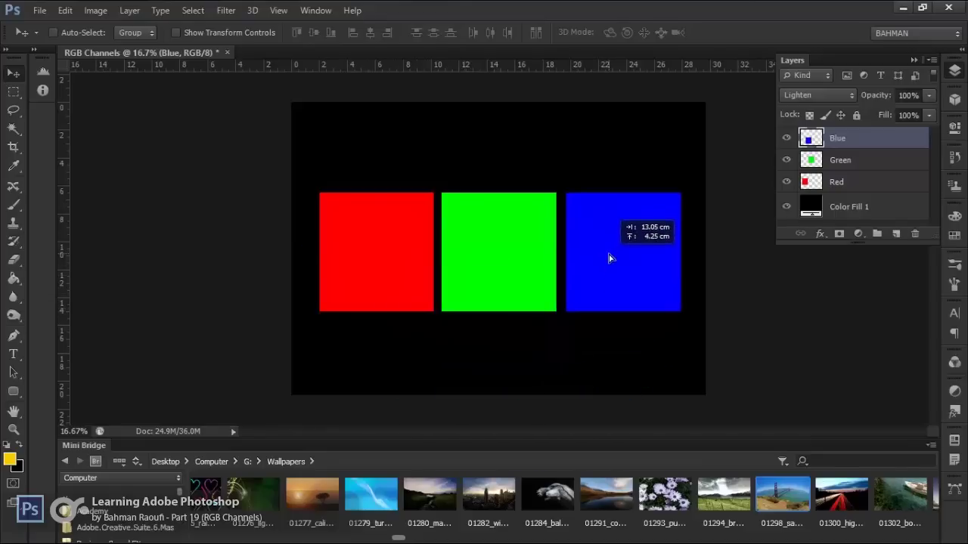
Step: Move the red square right over green and blue, and nudge the blue square left
right_click(393, 220)
click(400, 229)
mouse_move(382, 278)
mouse_down()
mouse_move(399, 225)
mouse_move(457, 220)
mouse_up()
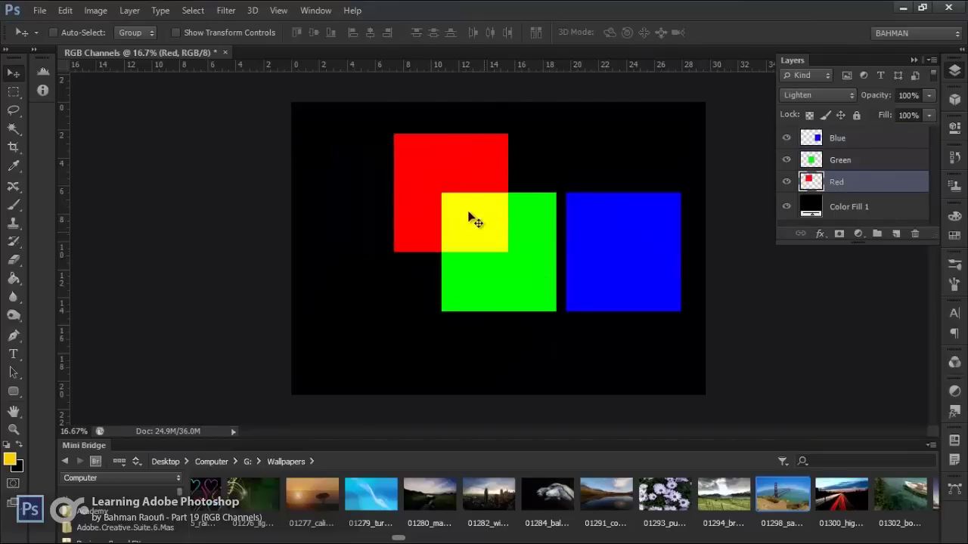
drag(439, 188, 542, 189)
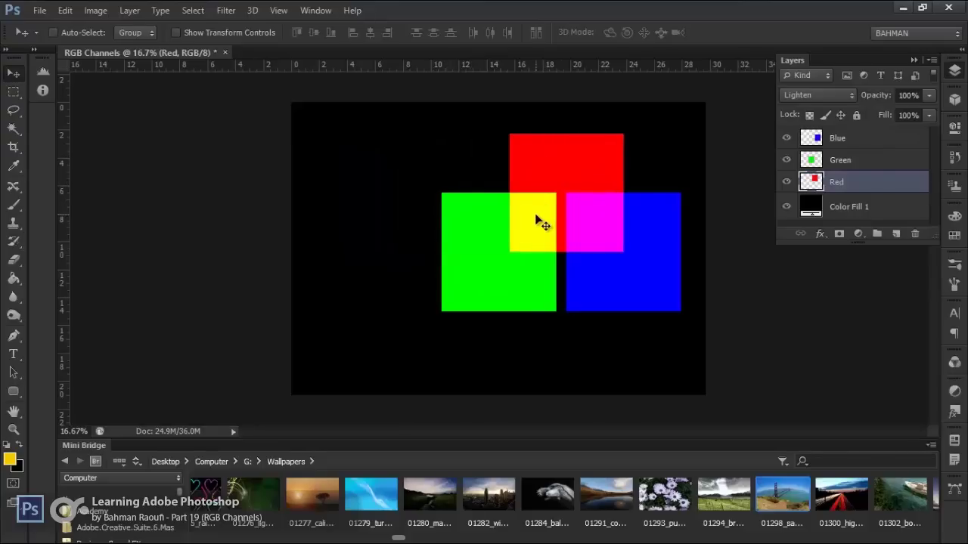
drag(657, 281, 623, 278)
Step: Shift the red square slightly left and zoom in on the overlapping squares
right_click(550, 154)
click(563, 165)
drag(552, 176, 531, 176)
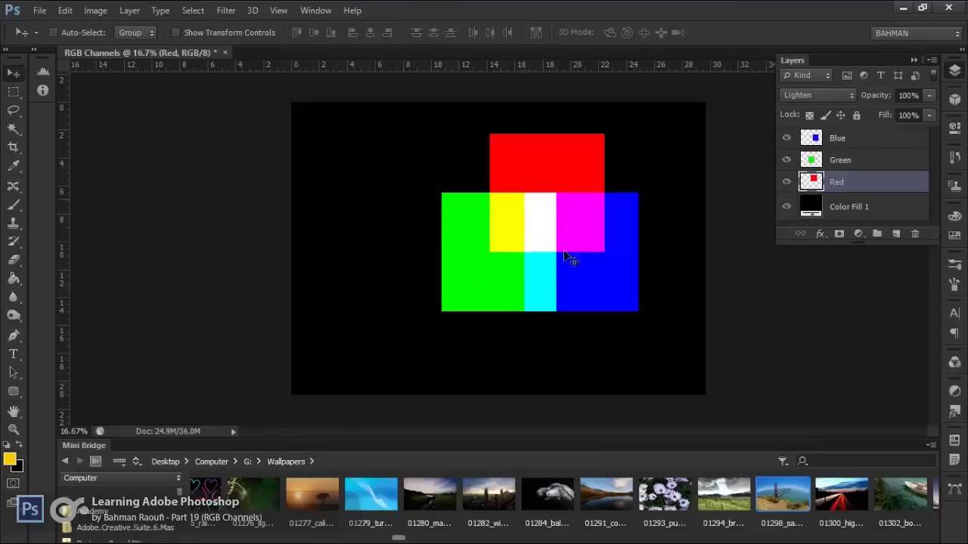
key(ctrl+plus)
key(ctrl+plus)
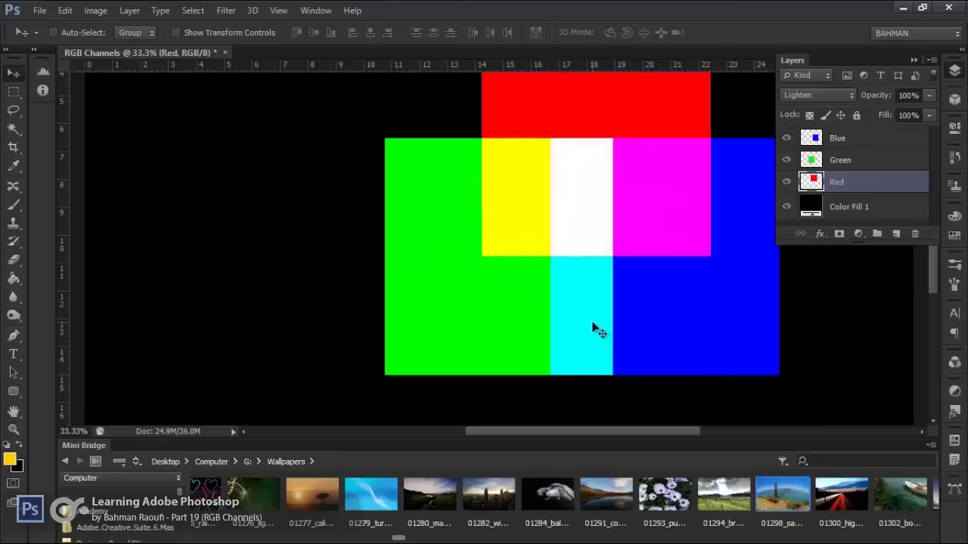
right_click(645, 97)
Step: Nudge the red and blue squares left to widen the white overlap, then toggle layer visibility
click(664, 102)
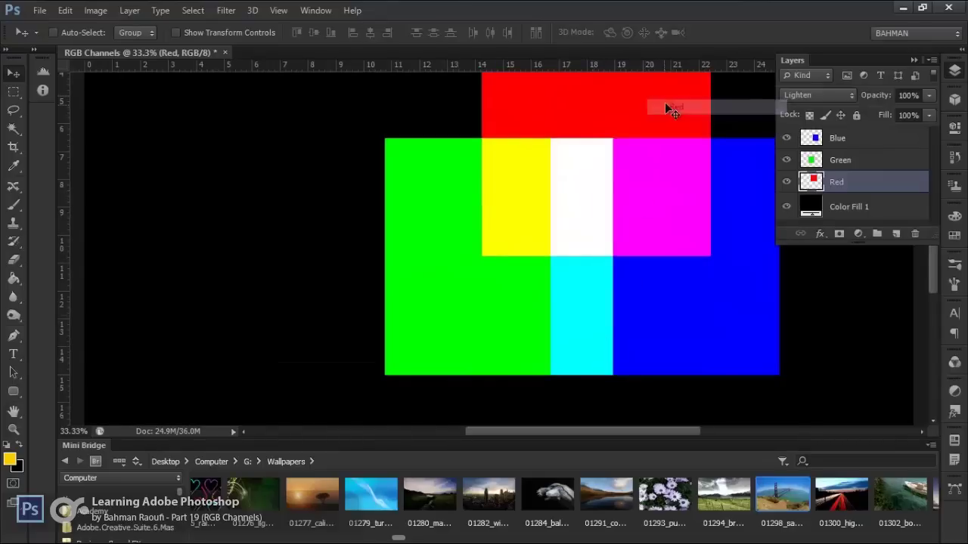
drag(664, 102, 650, 120)
right_click(728, 320)
click(737, 320)
mouse_move(731, 326)
mouse_down()
mouse_move(703, 326)
mouse_move(714, 327)
mouse_up()
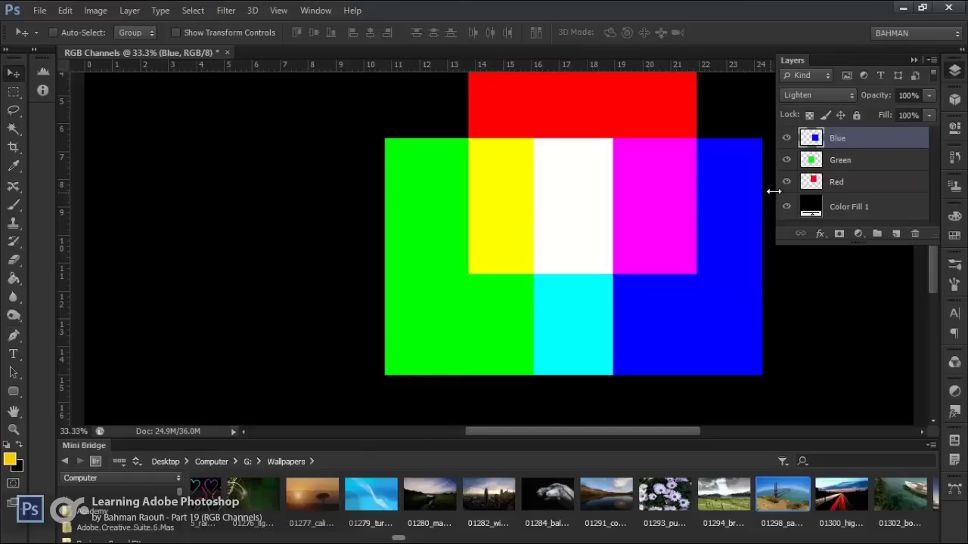
mouse_move(786, 182)
mouse_down()
mouse_move(784, 142)
mouse_move(786, 181)
mouse_up()
right_click(608, 116)
click(628, 123)
drag(877, 96, 834, 103)
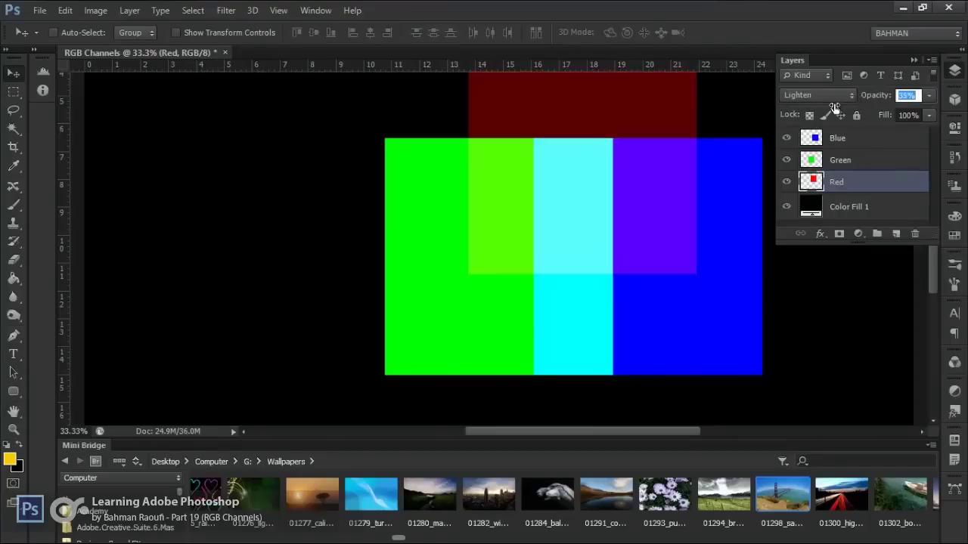
drag(834, 108, 845, 104)
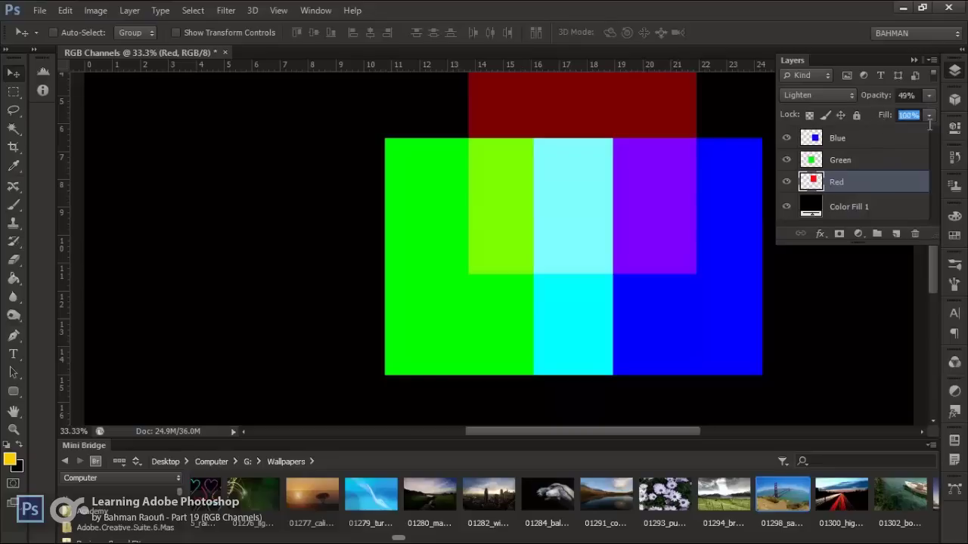
key(0)
click(834, 164)
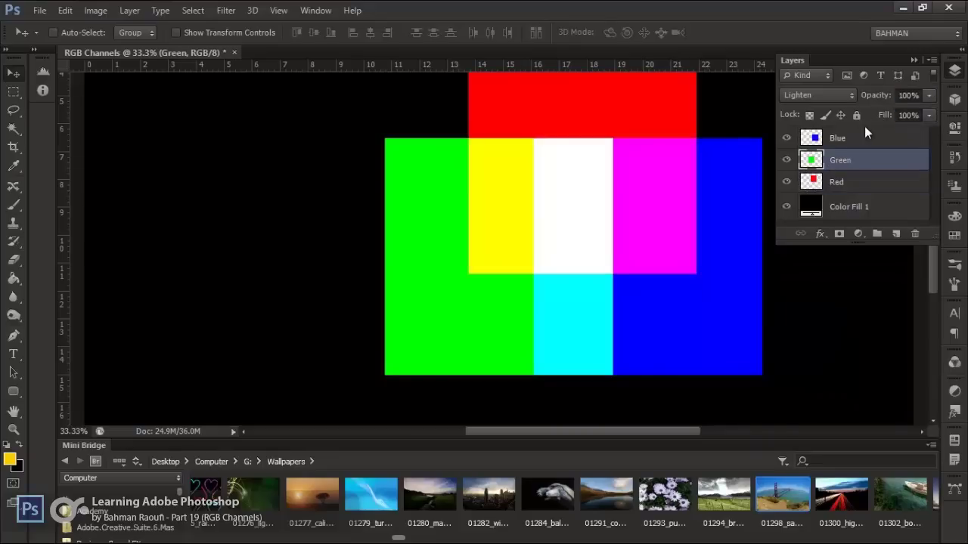
drag(881, 99, 855, 103)
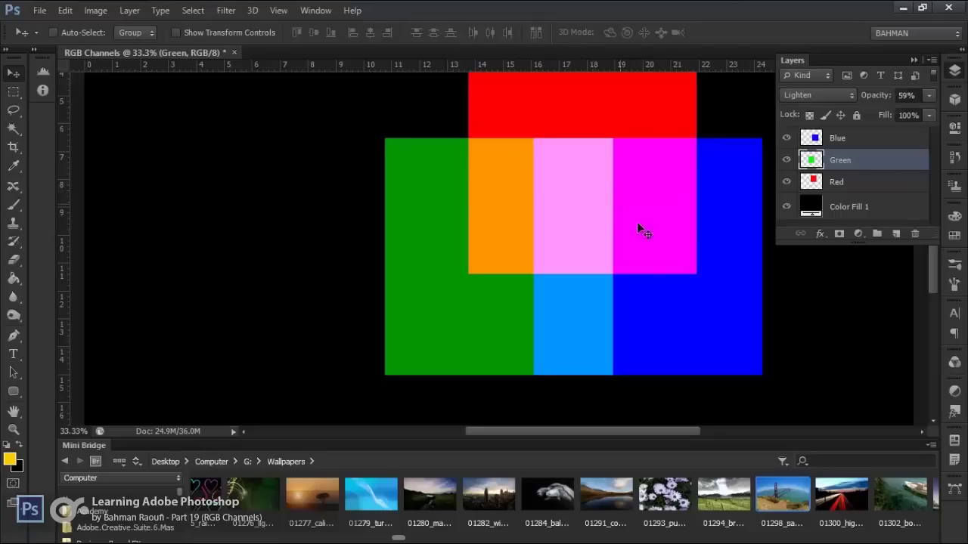
click(908, 95)
text(100)
key(Return)
click(870, 138)
drag(877, 97, 835, 95)
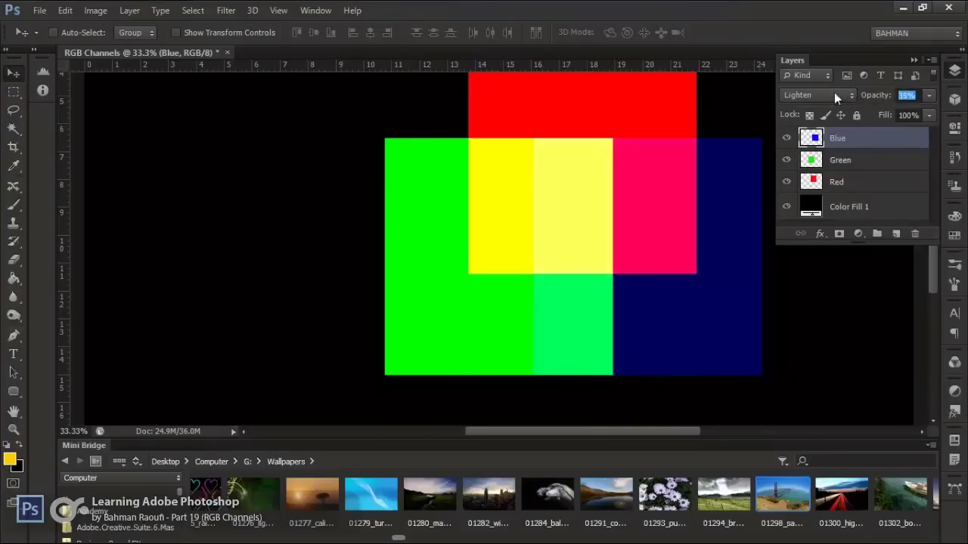
click(907, 95)
text(100)
key(Return)
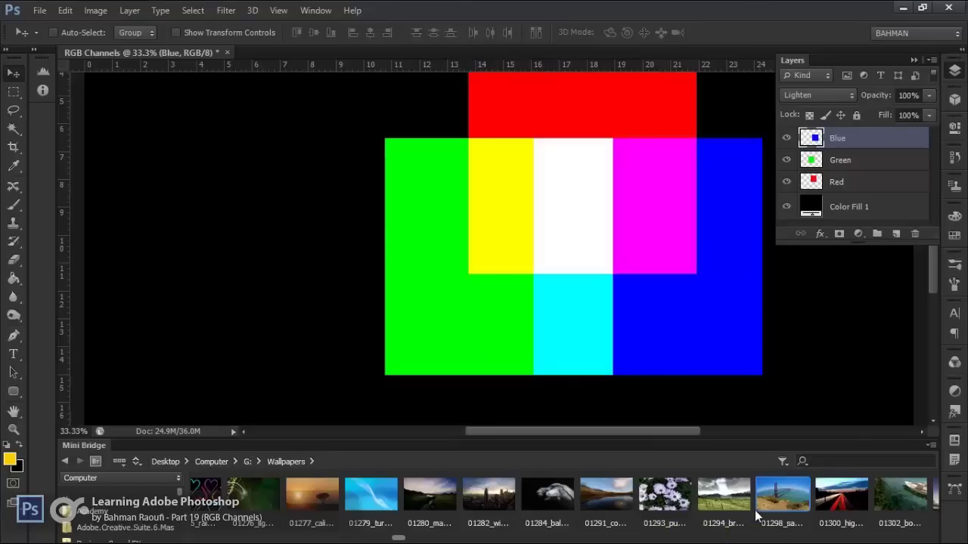
Step: Open the 01302_boat_1440x900.jpg photo and bring up its Levels dialog
double_click(896, 482)
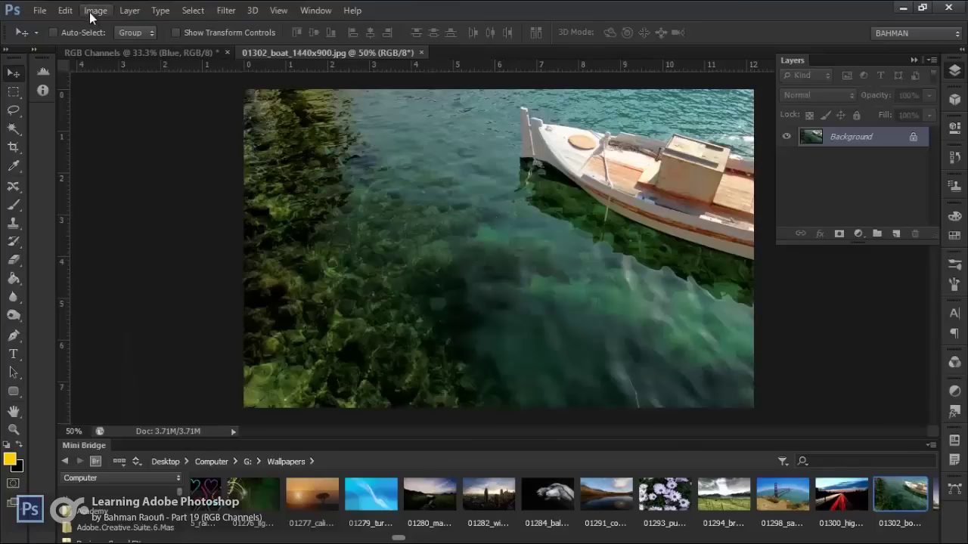
click(89, 12)
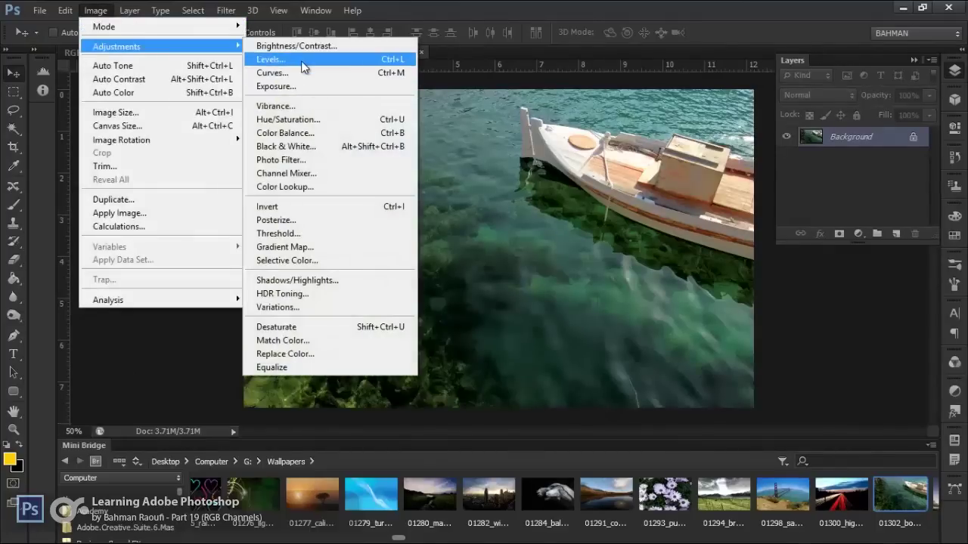
click(302, 62)
mouse_move(212, 69)
mouse_down()
mouse_move(727, 69)
mouse_move(775, 42)
mouse_move(619, 75)
mouse_move(307, 116)
mouse_move(793, 61)
mouse_move(831, 27)
mouse_up()
Step: Try shifting the Red and Green channel midtones in Levels, then cancel without applying
click(757, 83)
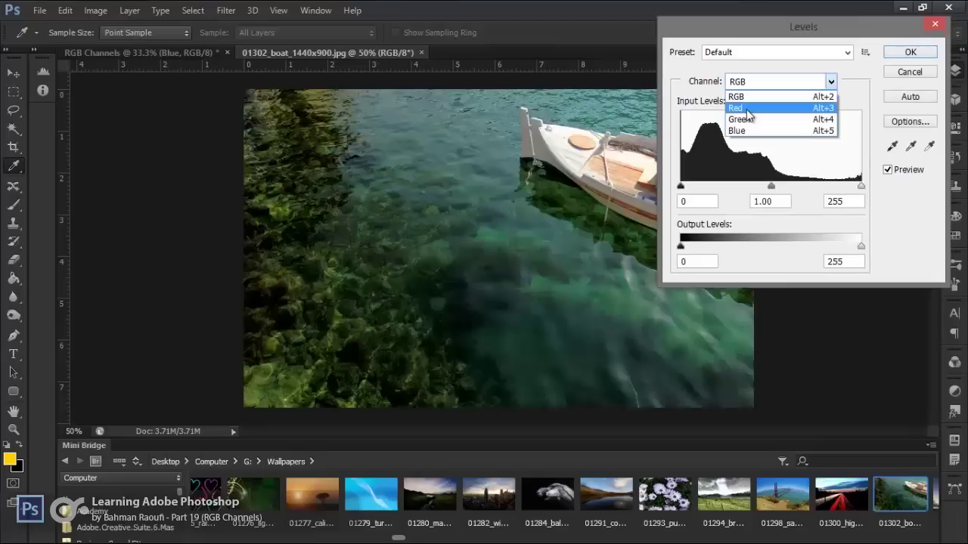
click(747, 112)
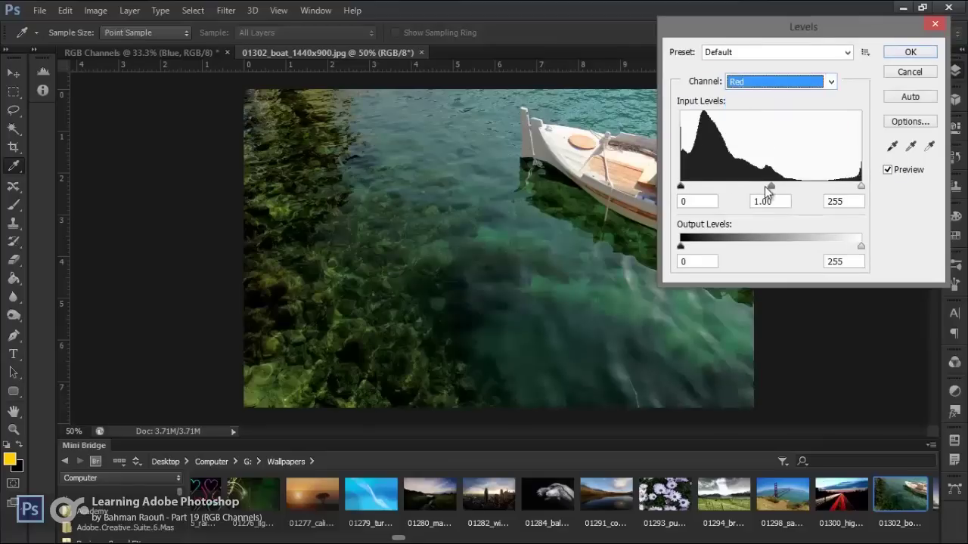
mouse_move(772, 189)
mouse_down()
mouse_move(832, 189)
mouse_move(719, 187)
mouse_move(774, 189)
mouse_up()
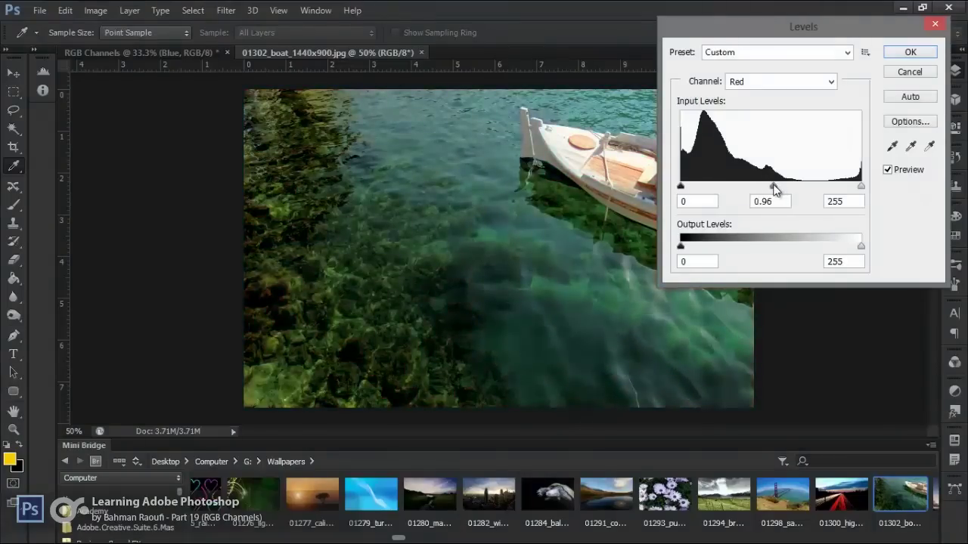
click(779, 82)
click(756, 116)
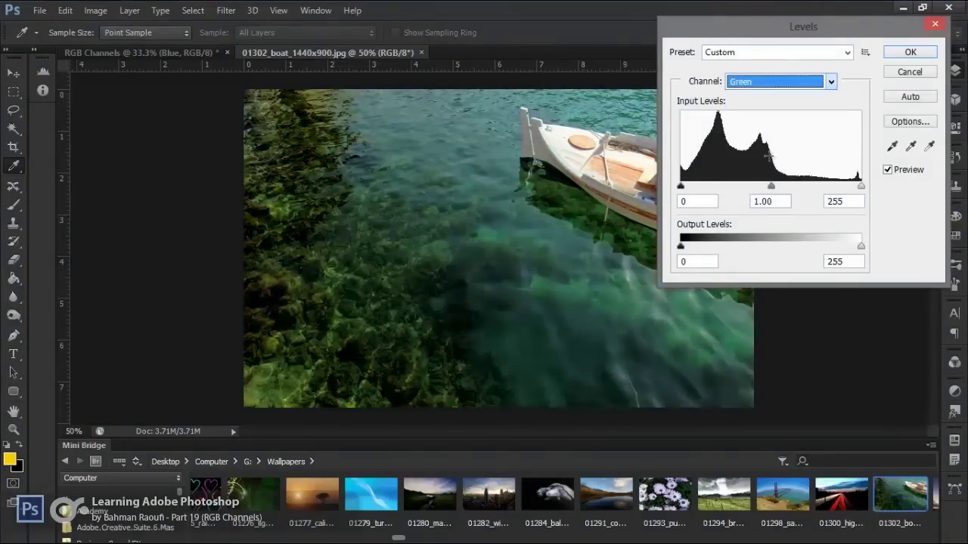
drag(771, 189, 798, 190)
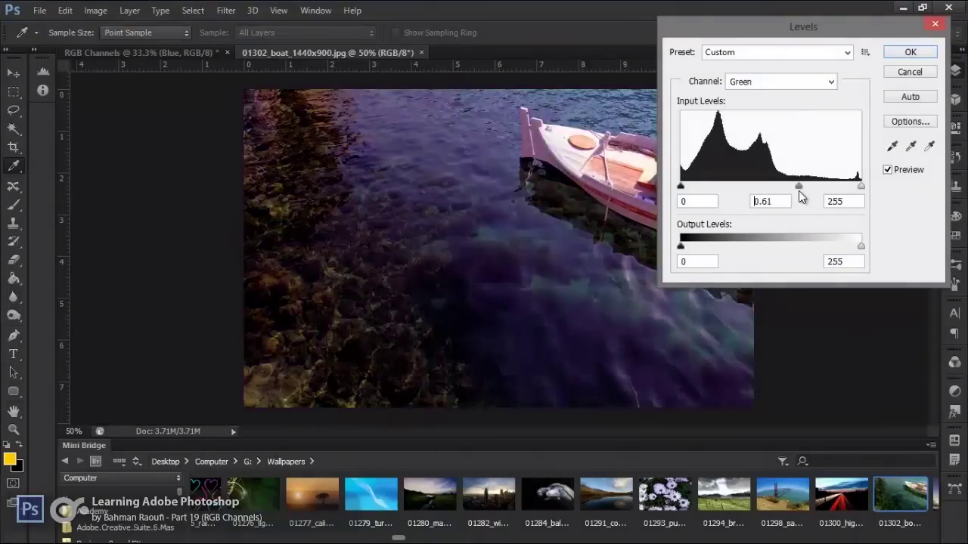
mouse_move(795, 187)
mouse_down()
mouse_move(732, 185)
mouse_move(778, 186)
mouse_up()
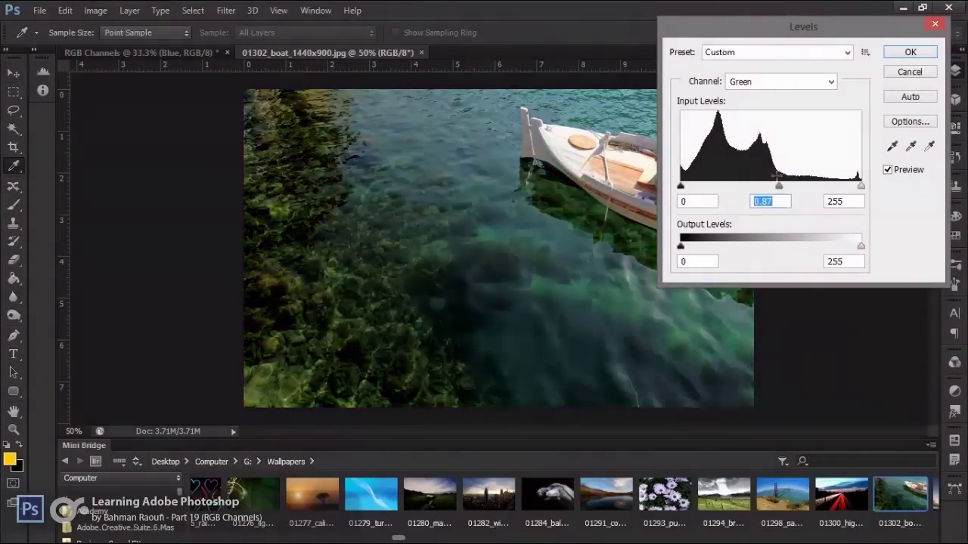
click(910, 73)
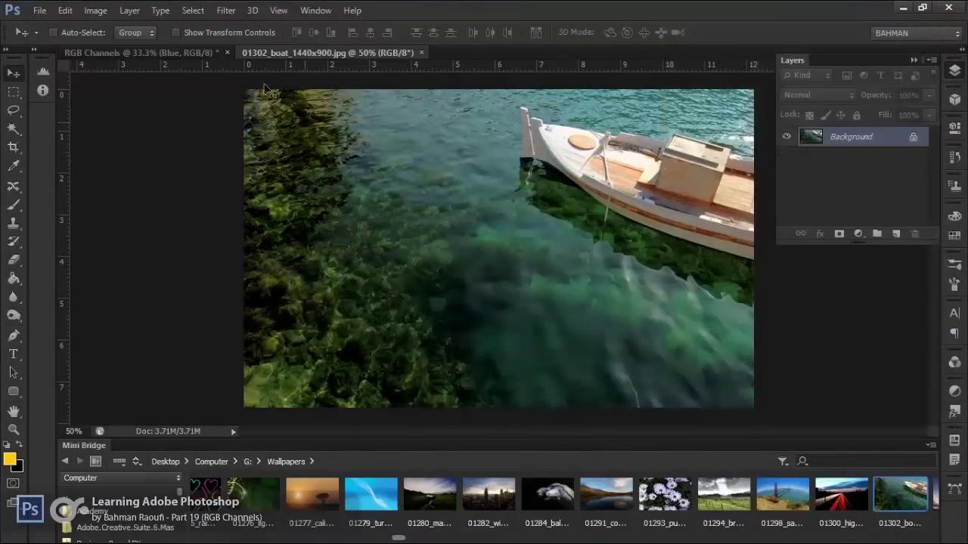
Step: Return to the RGB Channels document and zoom out, then back in
click(183, 47)
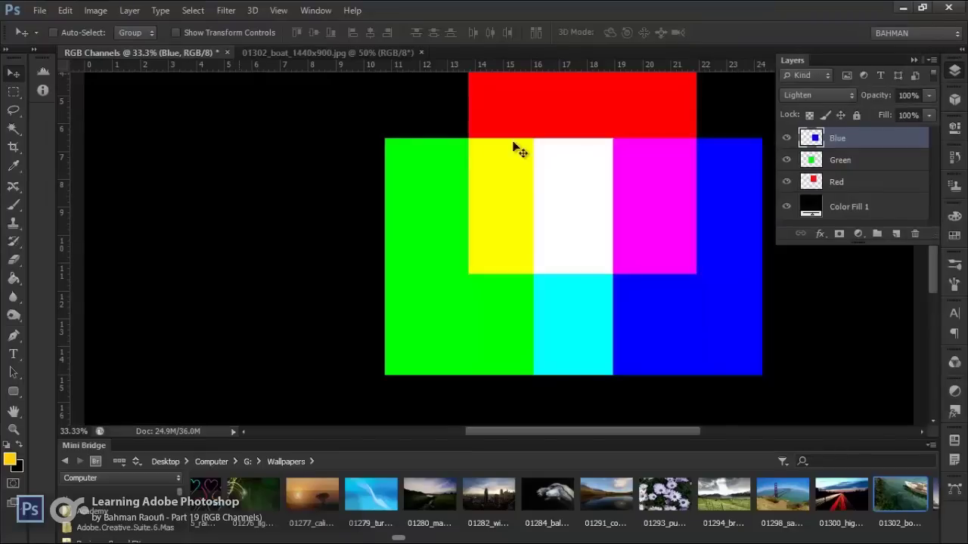
key(ctrl+minus)
key(ctrl+plus)
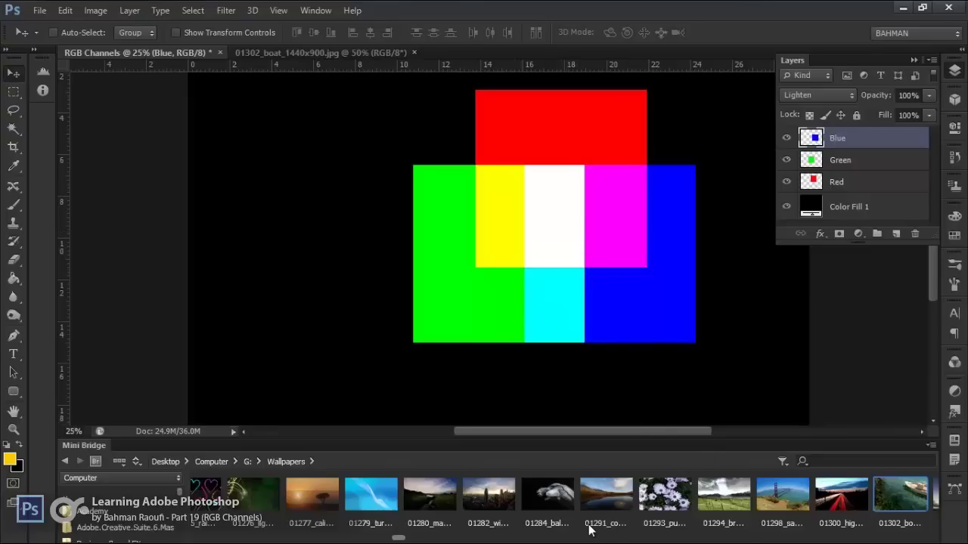
Step: Scroll the Mini Bridge strip back to earlier wallpaper thumbnails
click(501, 506)
scroll(501, 514, up, 3)
scroll(499, 522, up, 2)
scroll(499, 521, up, 2)
scroll(499, 522, up, 2)
scroll(499, 522, up, 2)
scroll(499, 522, up, 2)
scroll(499, 522, up, 2)
scroll(499, 522, up, 2)
scroll(499, 521, up, 2)
scroll(499, 522, up, 2)
scroll(499, 522, up, 2)
scroll(499, 521, up, 2)
scroll(499, 522, up, 2)
scroll(499, 521, up, 2)
scroll(499, 522, up, 2)
scroll(499, 522, up, 2)
scroll(499, 522, up, 2)
scroll(499, 522, up, 2)
scroll(499, 521, up, 2)
scroll(499, 522, up, 2)
scroll(499, 522, up, 2)
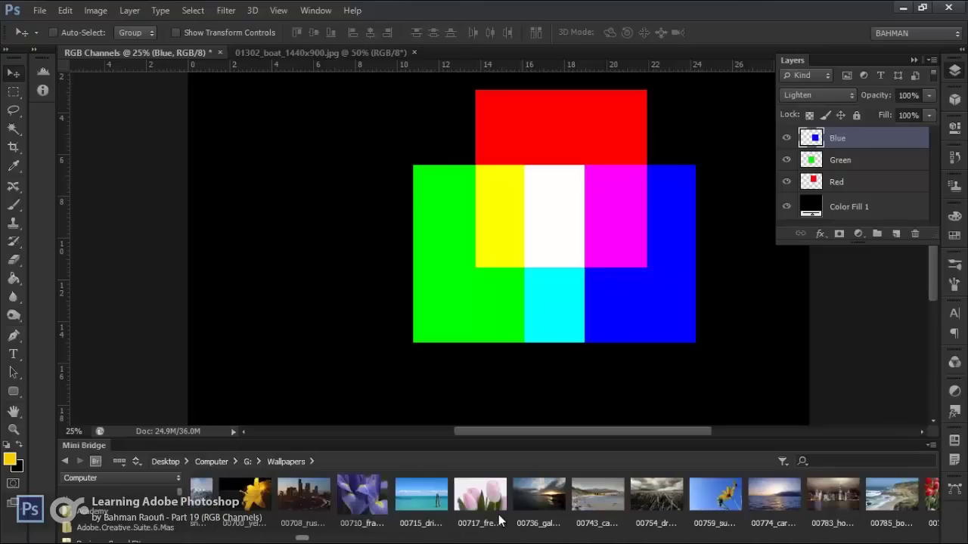
scroll(499, 520, up, 2)
scroll(499, 520, up, 2)
scroll(499, 520, up, 2)
scroll(499, 520, up, 2)
scroll(499, 520, up, 1)
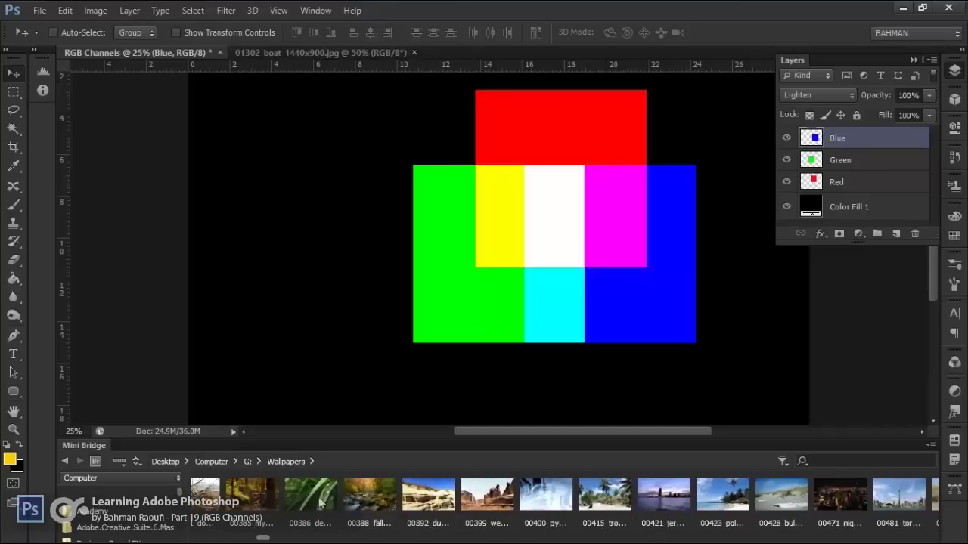
Step: Open the 00388_fallintennessee_1440x900.jpg forest photo and show its Channels panel
double_click(379, 492)
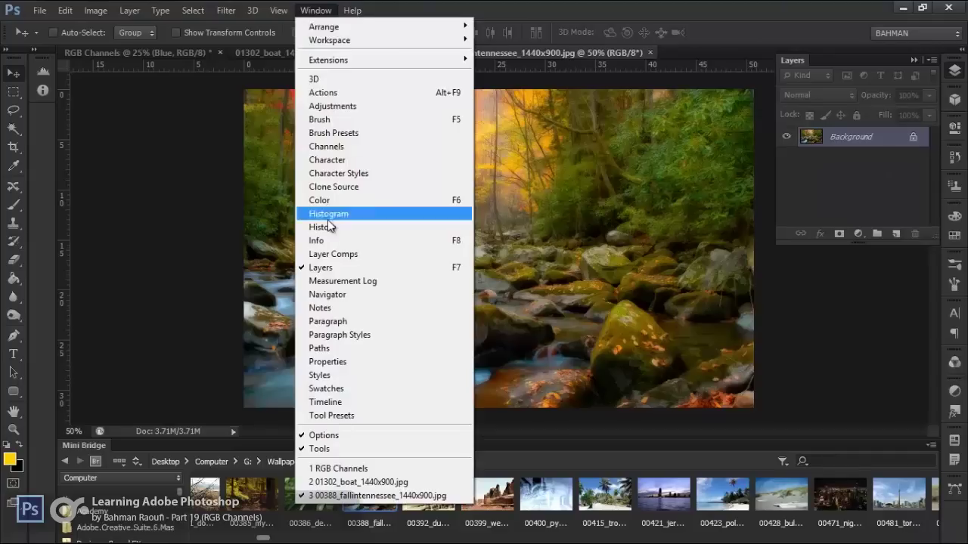
click(333, 147)
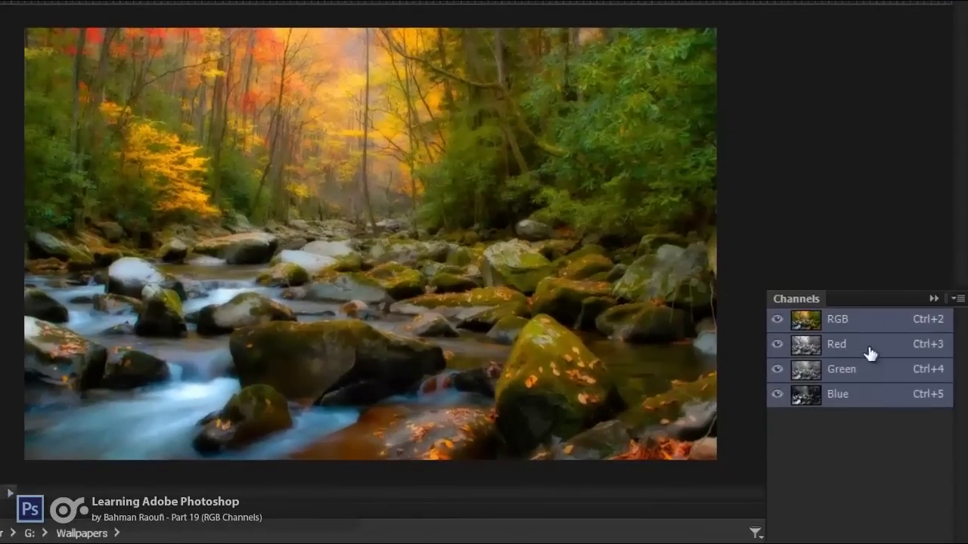
Step: Compare the Red, Green, Blue and composite channel views, finishing on the Green channel
click(870, 349)
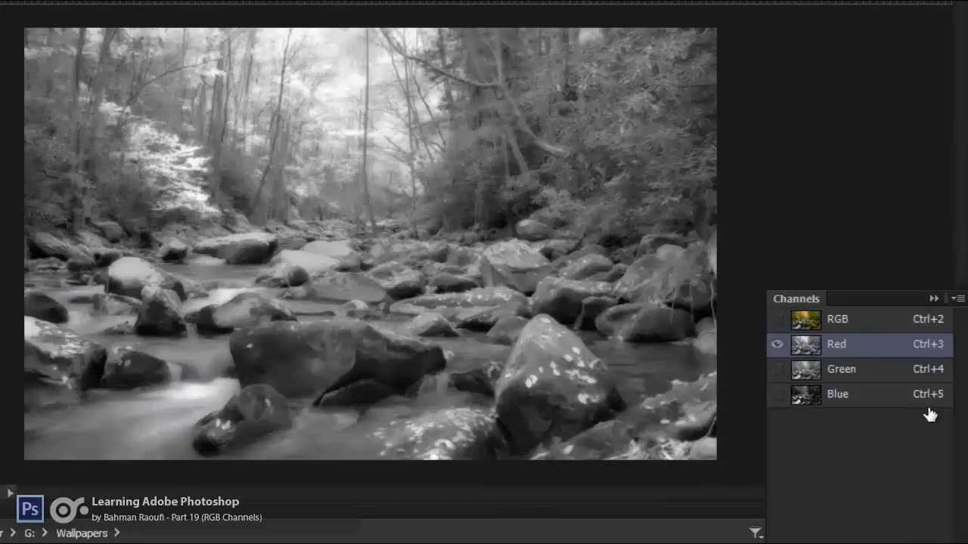
key(ctrl+5)
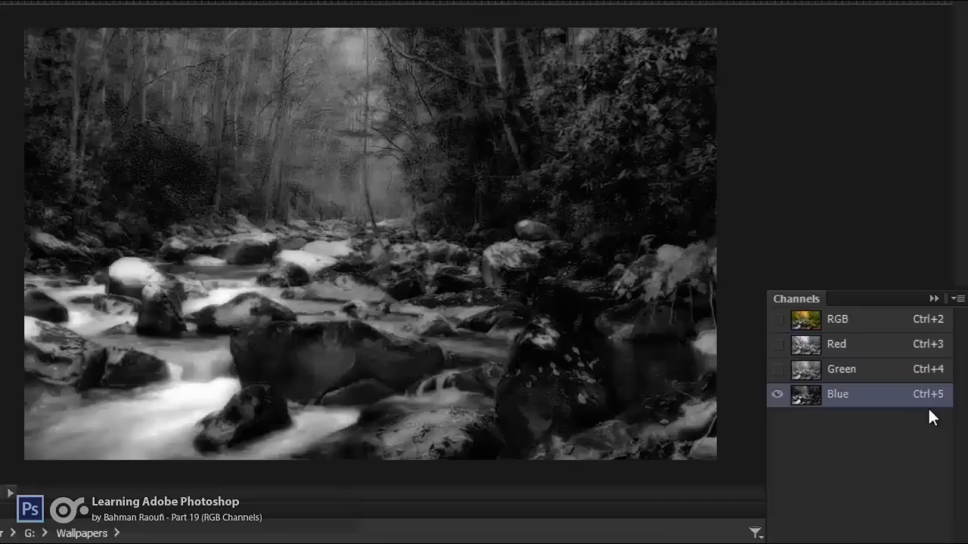
key(ctrl+4)
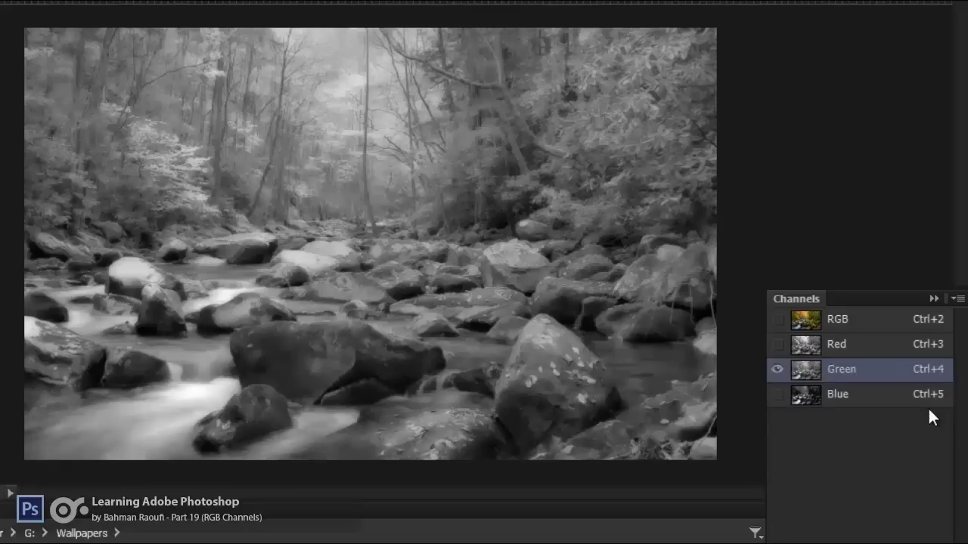
click(888, 322)
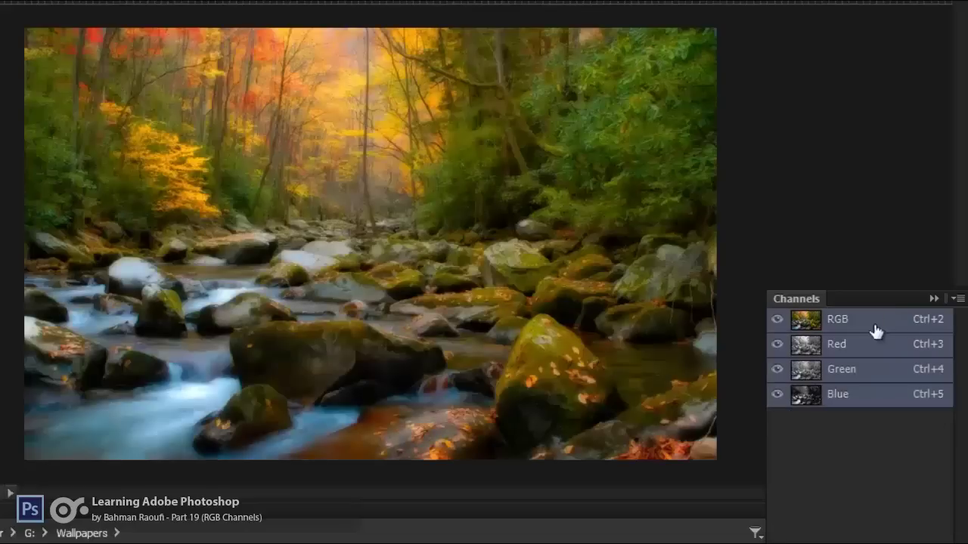
click(845, 354)
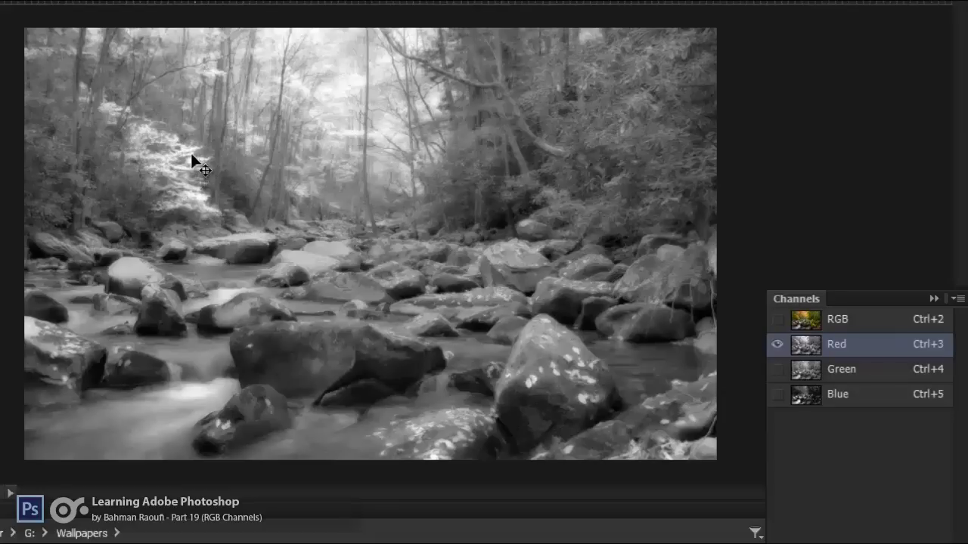
click(866, 323)
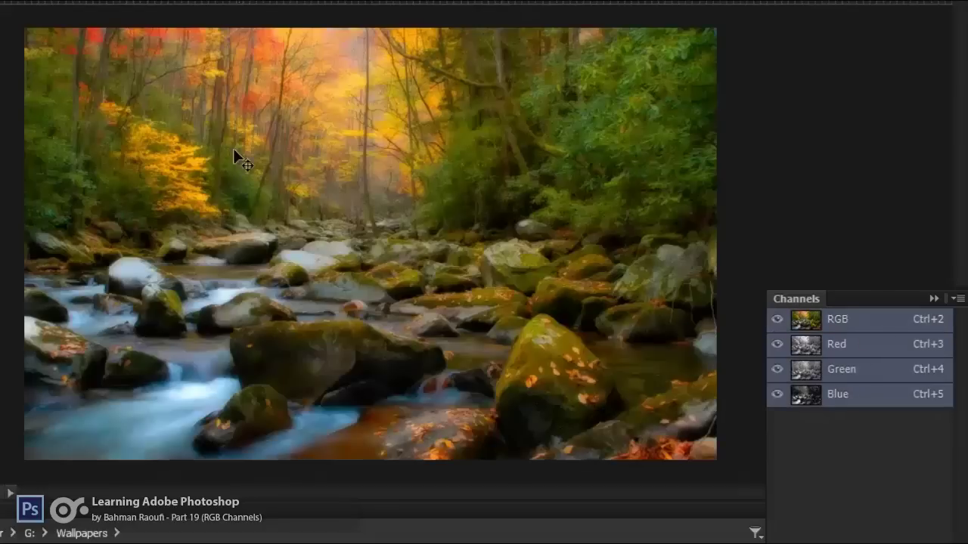
click(864, 349)
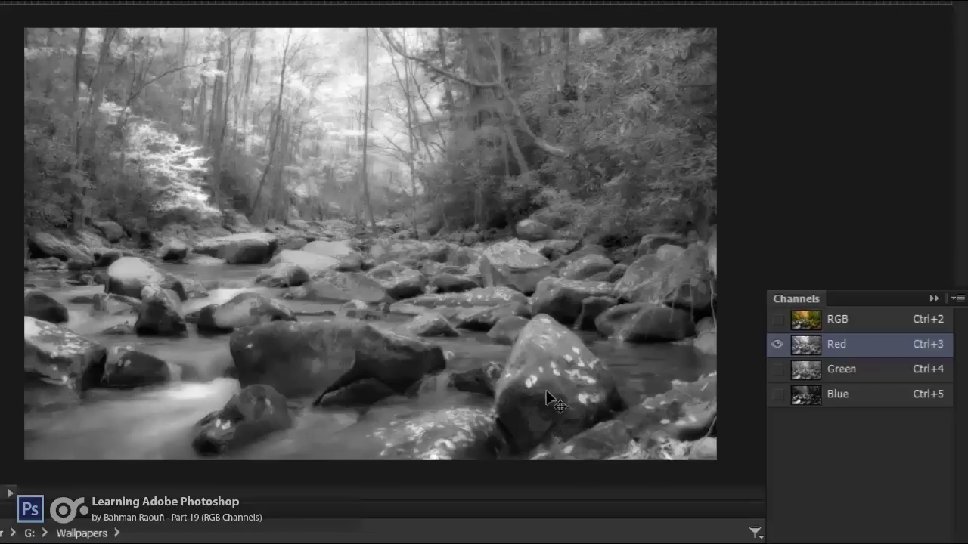
click(832, 321)
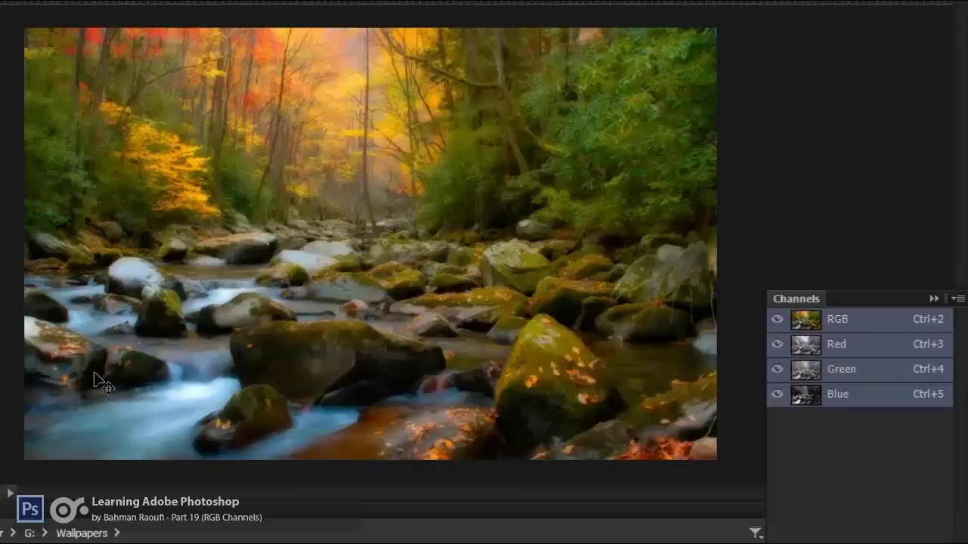
click(860, 353)
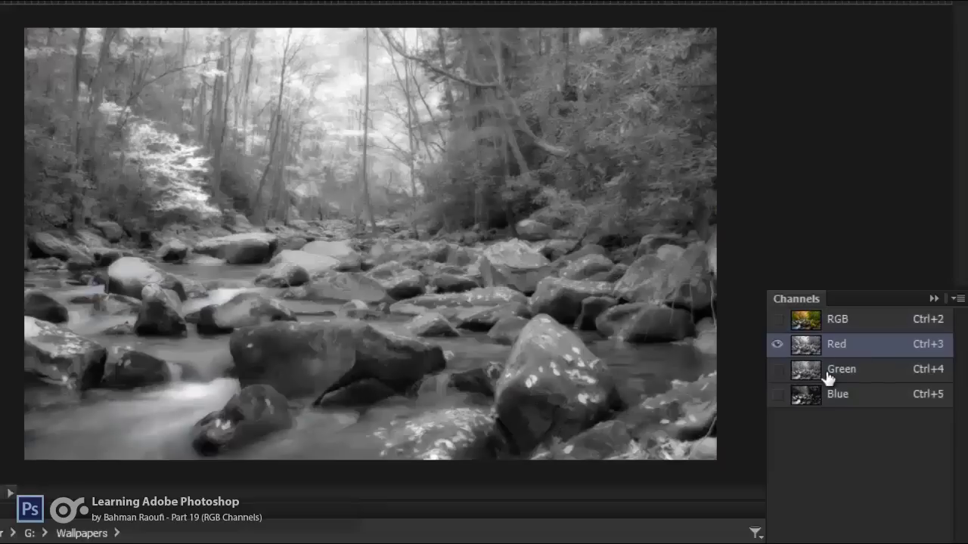
click(831, 372)
click(839, 399)
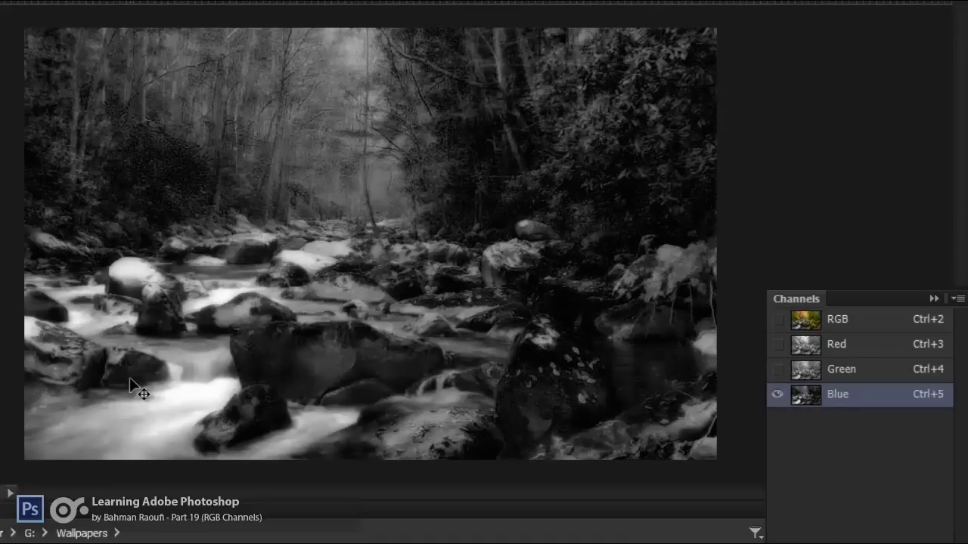
click(841, 379)
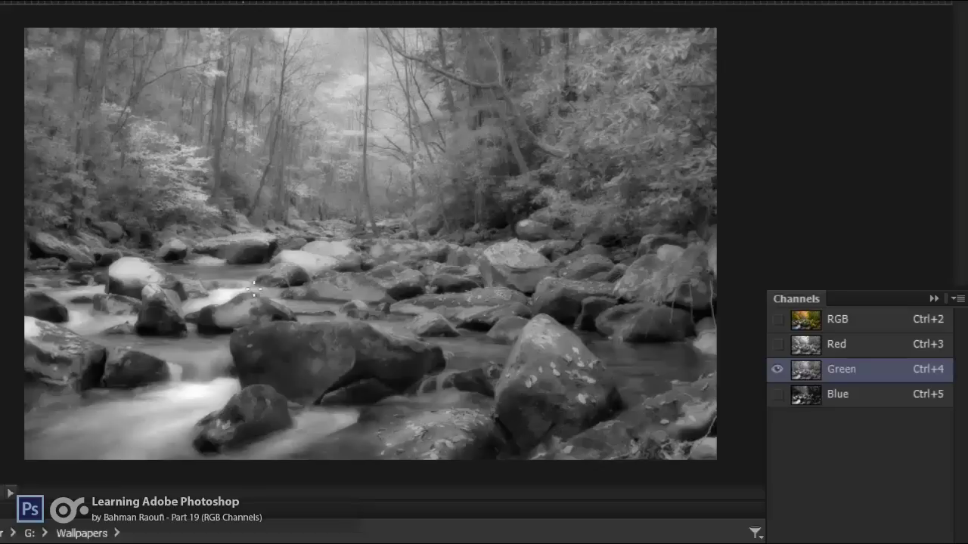
Step: Choose a soft round brush with 0% hardness
right_click(225, 288)
drag(441, 469, 439, 417)
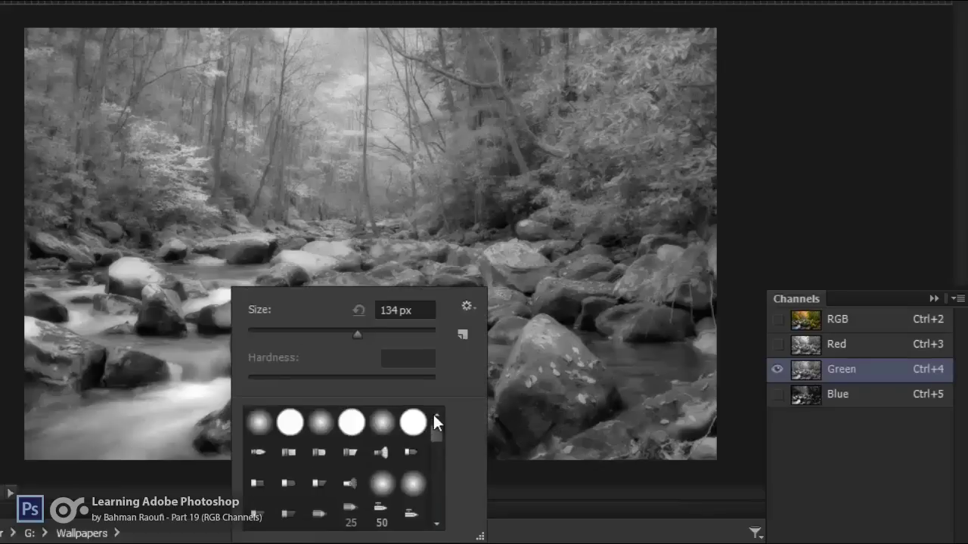
click(382, 422)
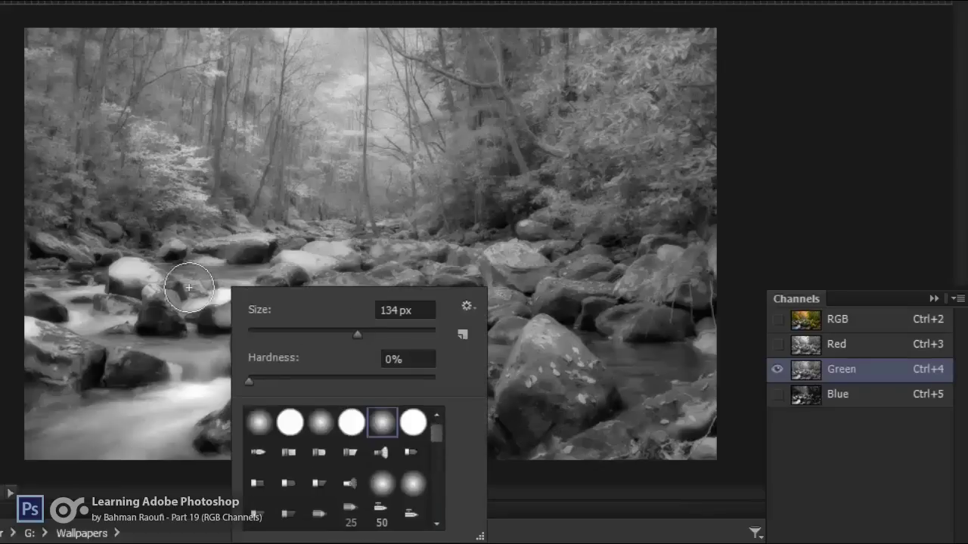
click(120, 364)
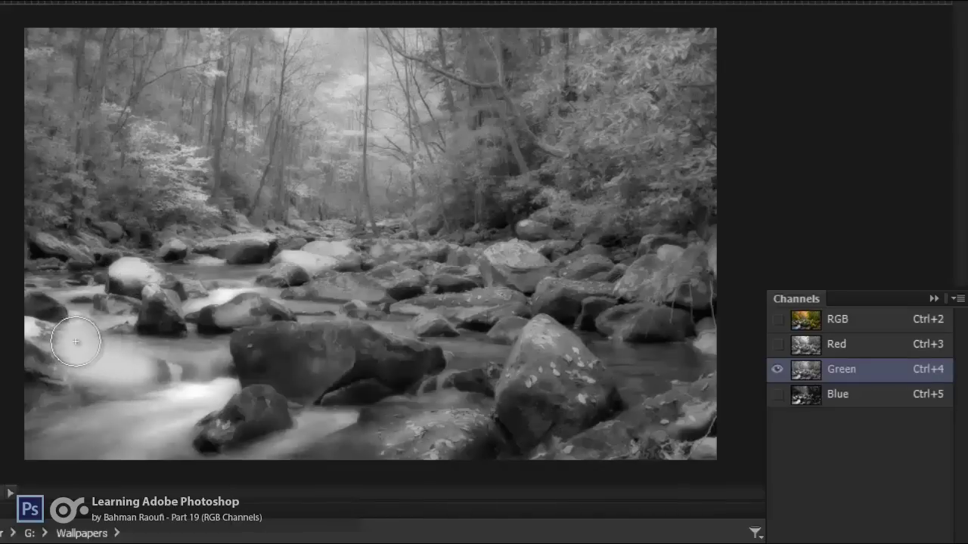
Step: Undo the whitish patch and paint black on the Green channel over the left rocks
key(ctrl+z)
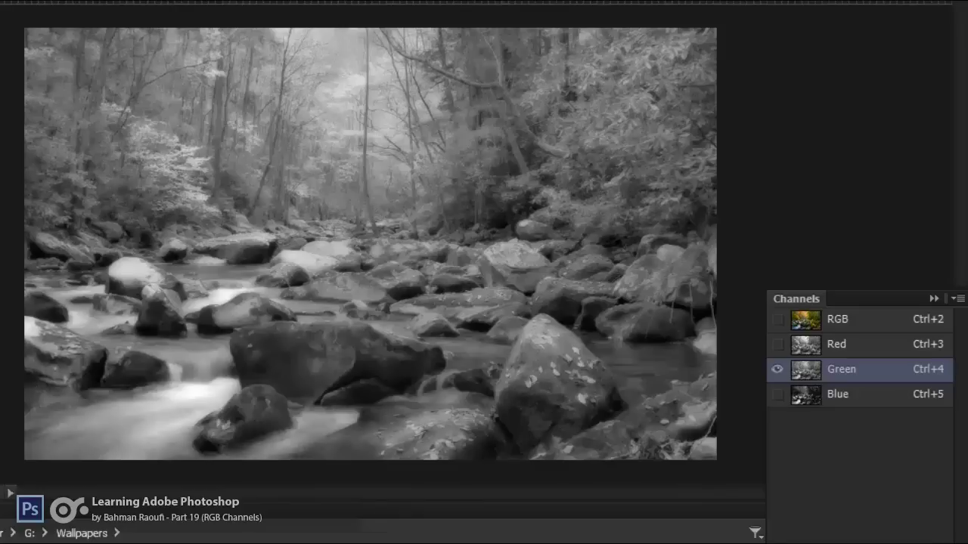
mouse_move(156, 367)
mouse_down()
mouse_move(35, 345)
mouse_move(149, 363)
mouse_up()
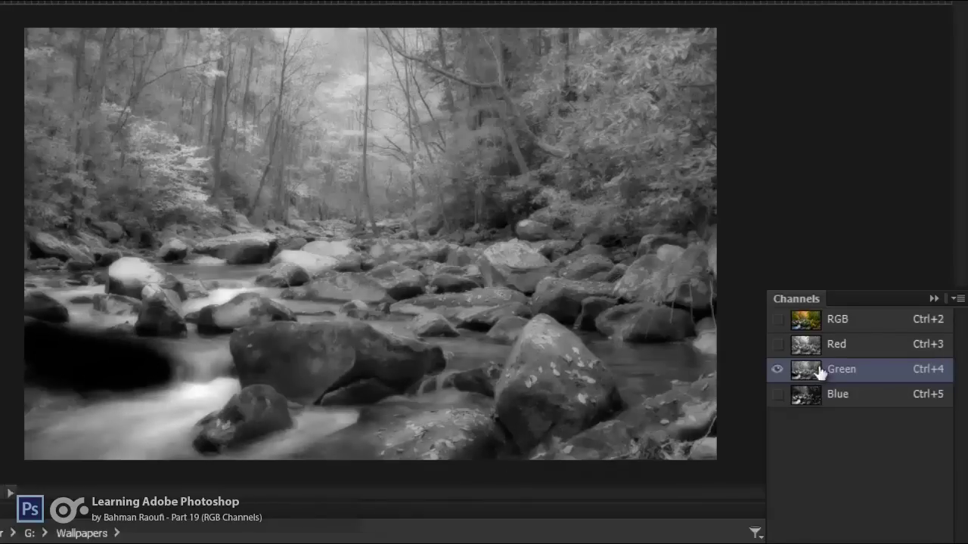
click(851, 323)
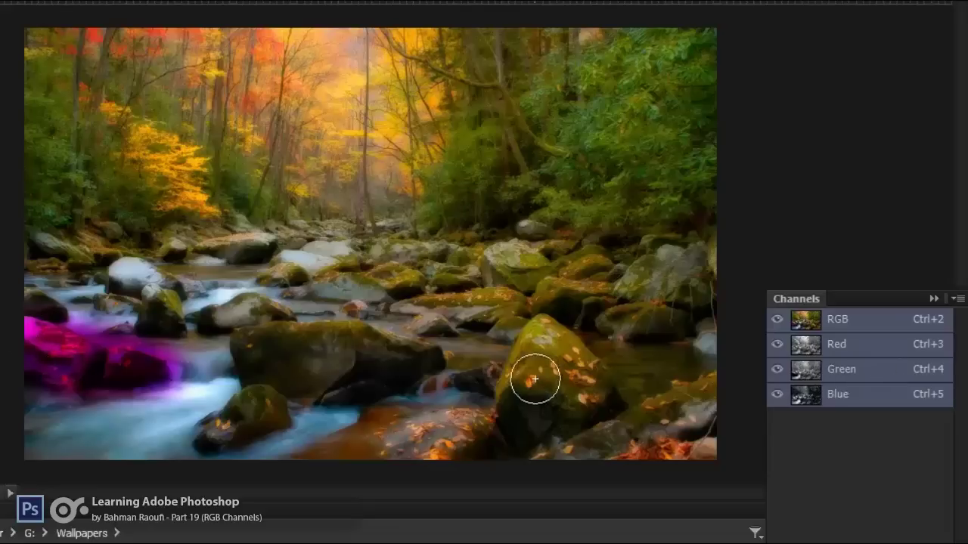
click(875, 370)
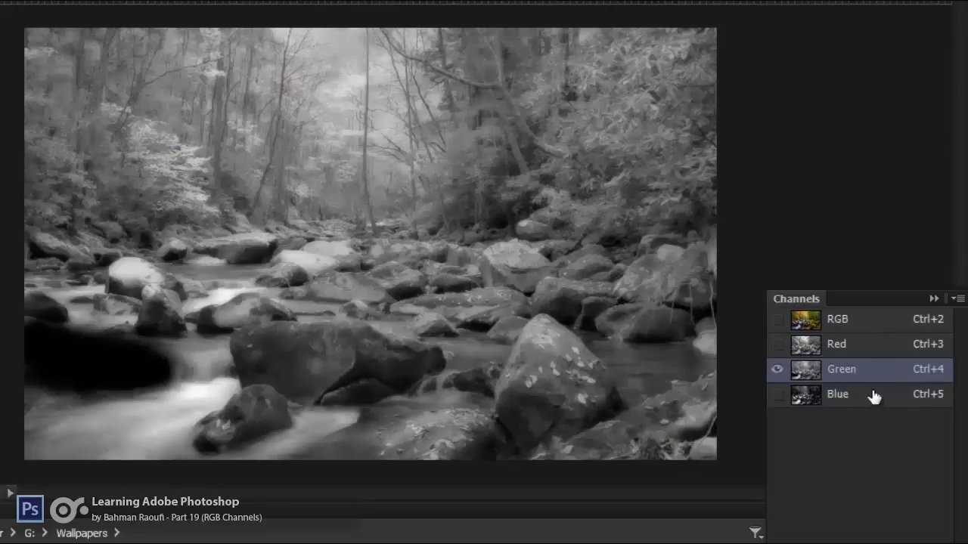
click(866, 349)
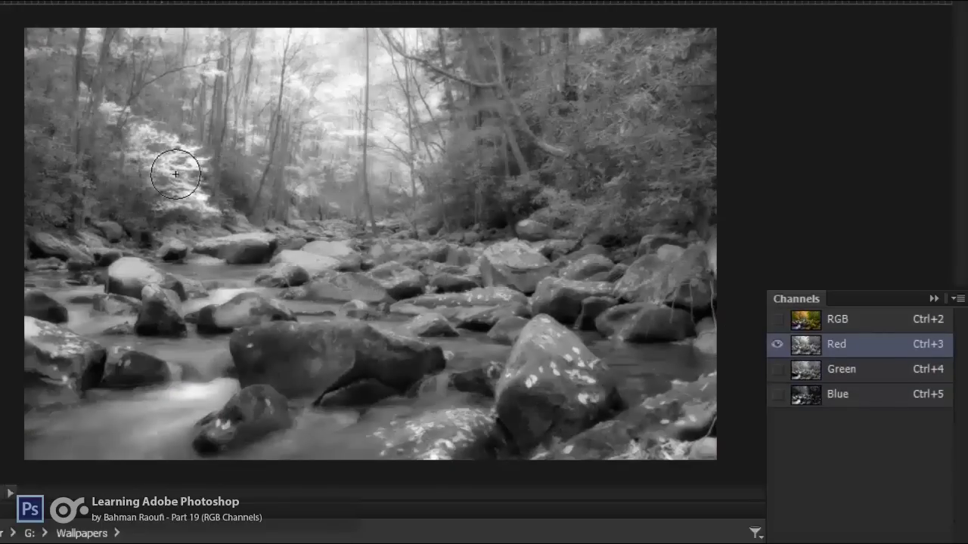
Step: Paint black over the upper-left trees on the Red channel and view the bright green result
mouse_move(193, 189)
mouse_down()
mouse_move(163, 172)
mouse_move(184, 183)
mouse_up()
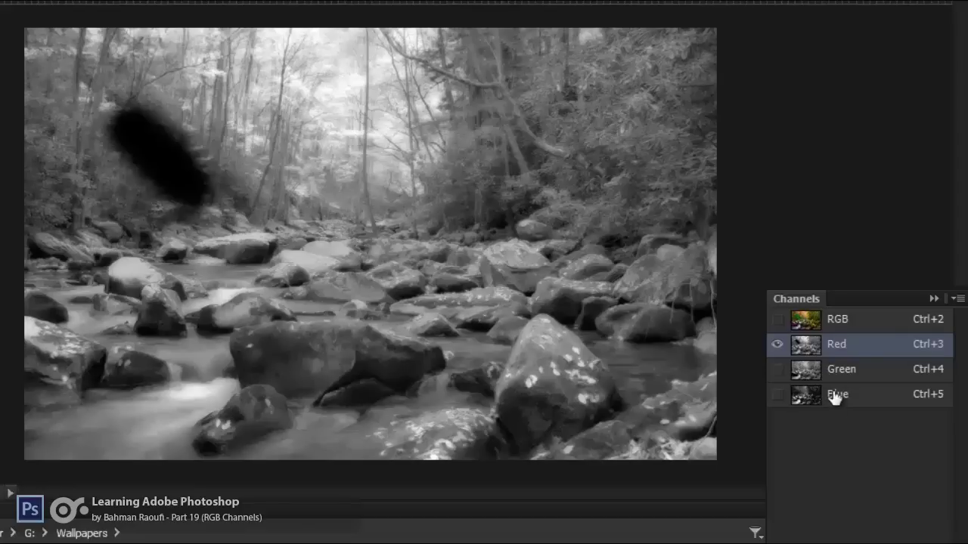
click(839, 326)
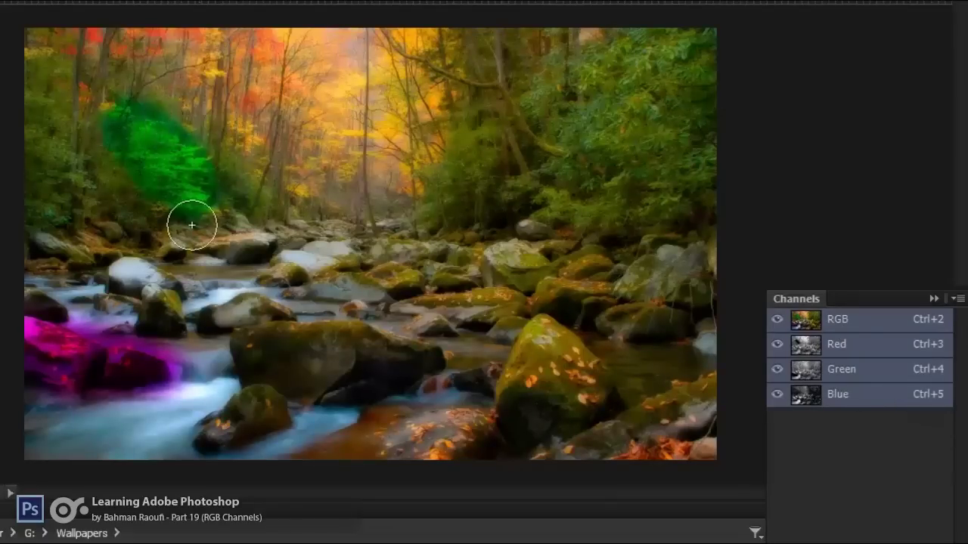
key(ctrl+plus)
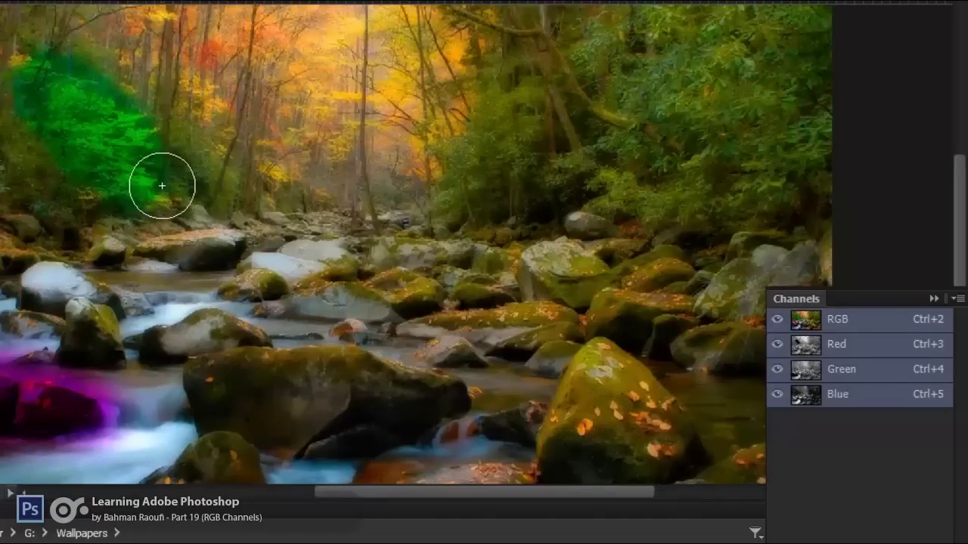
scroll(440, 316, down, 1)
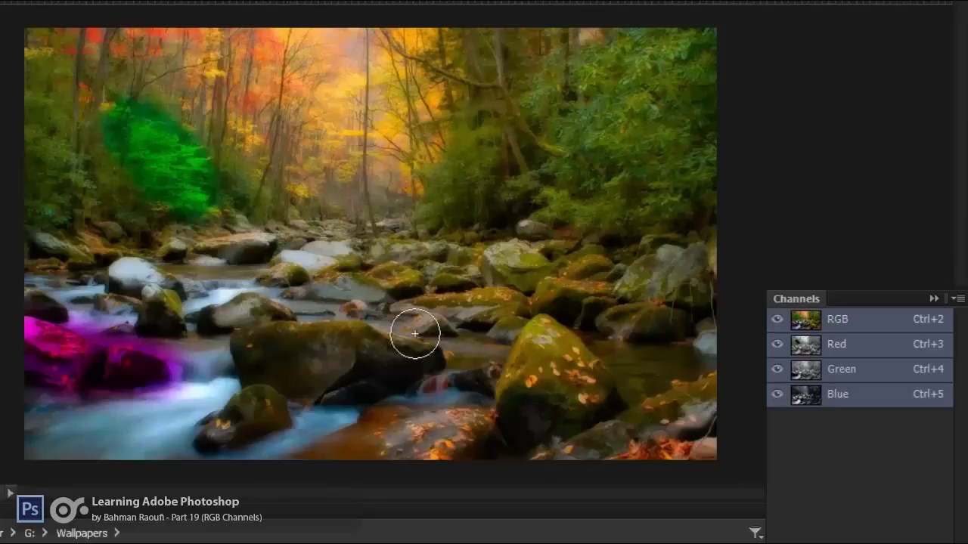
Step: Paint the centre trees on Red, right-hand trees on Green, and rocks and stream on Blue
click(862, 342)
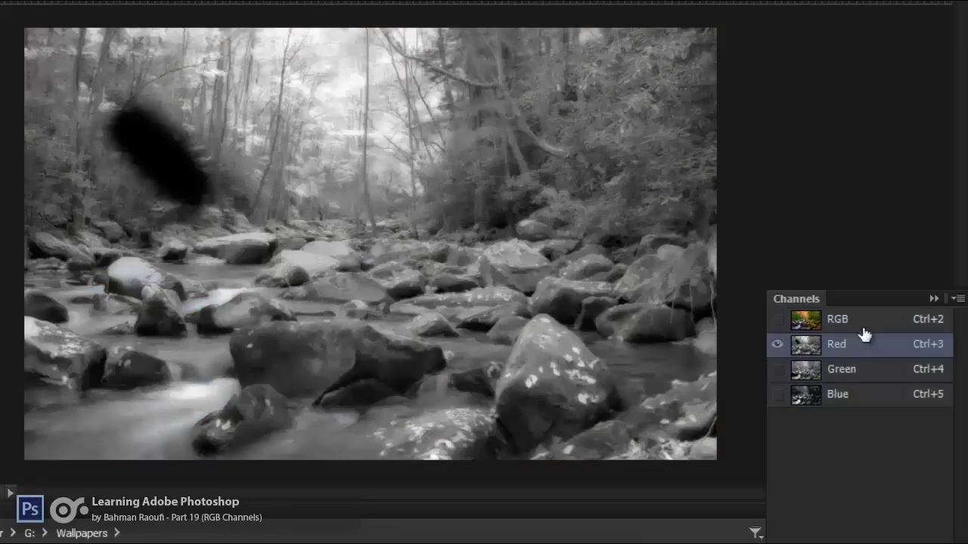
click(777, 319)
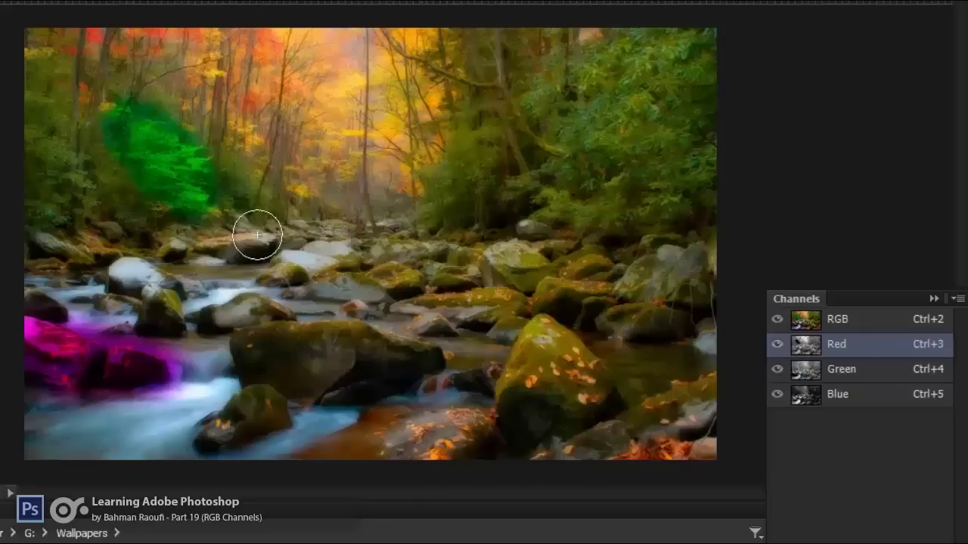
mouse_move(486, 156)
mouse_down()
mouse_move(463, 190)
mouse_move(484, 125)
mouse_up()
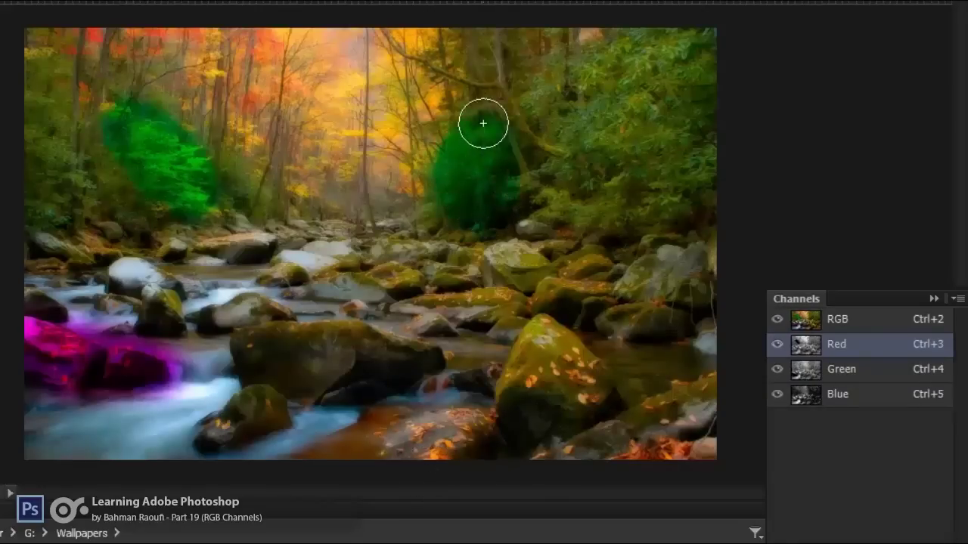
click(860, 372)
drag(581, 193, 598, 83)
mouse_move(595, 227)
mouse_down()
mouse_move(633, 207)
mouse_move(687, 264)
mouse_move(577, 182)
mouse_move(509, 264)
mouse_move(572, 267)
mouse_move(674, 317)
mouse_up()
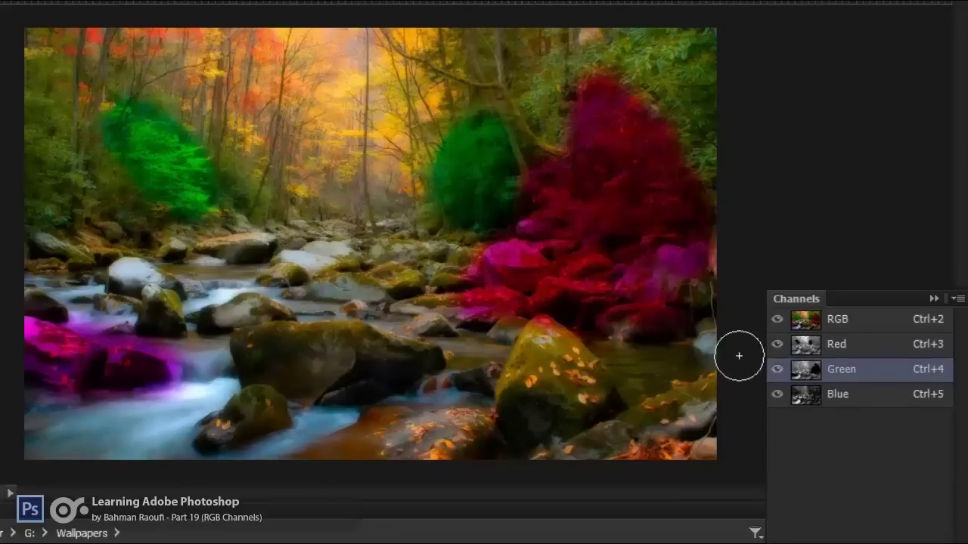
click(869, 396)
mouse_move(413, 356)
mouse_down()
mouse_move(352, 194)
mouse_move(237, 302)
mouse_move(129, 277)
mouse_move(155, 401)
mouse_move(48, 454)
mouse_move(80, 426)
mouse_move(233, 460)
mouse_up()
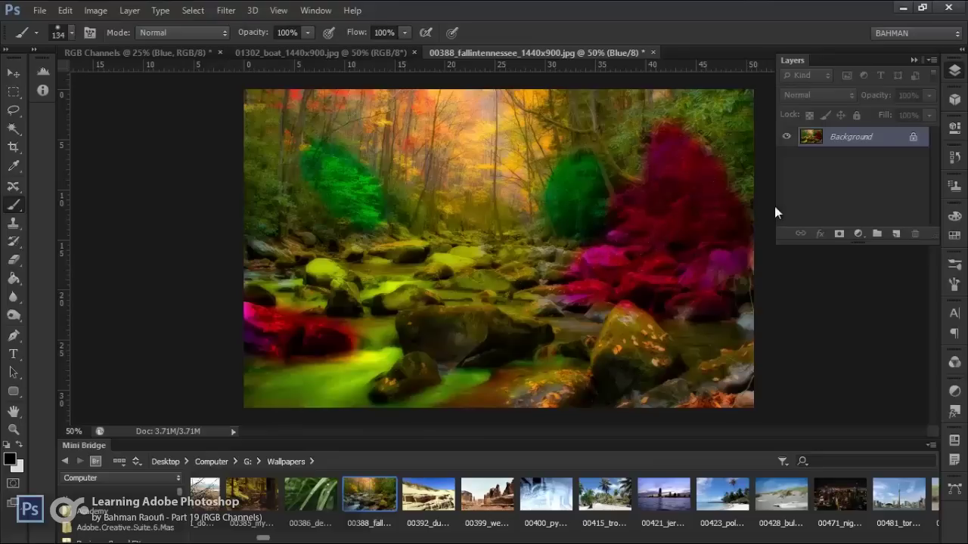
click(858, 234)
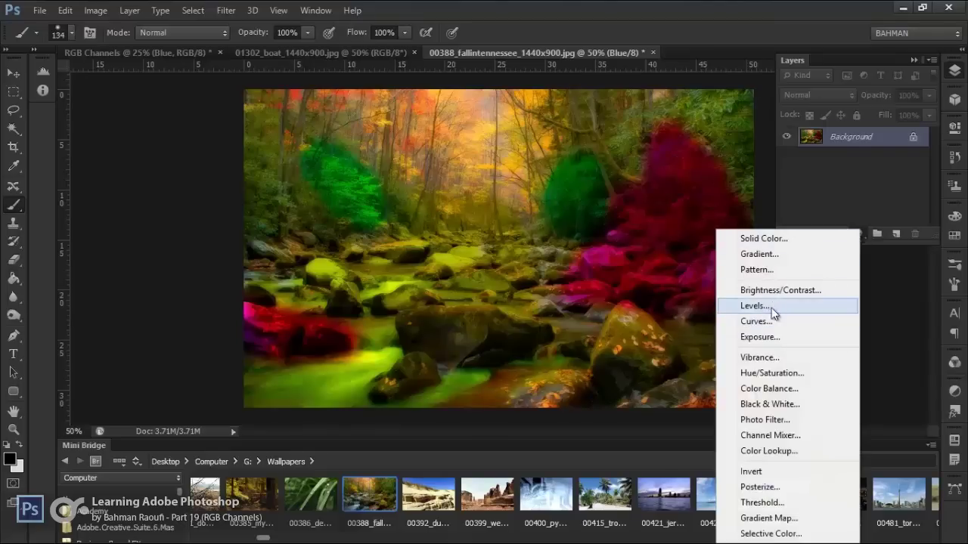
click(771, 306)
click(846, 160)
click(820, 177)
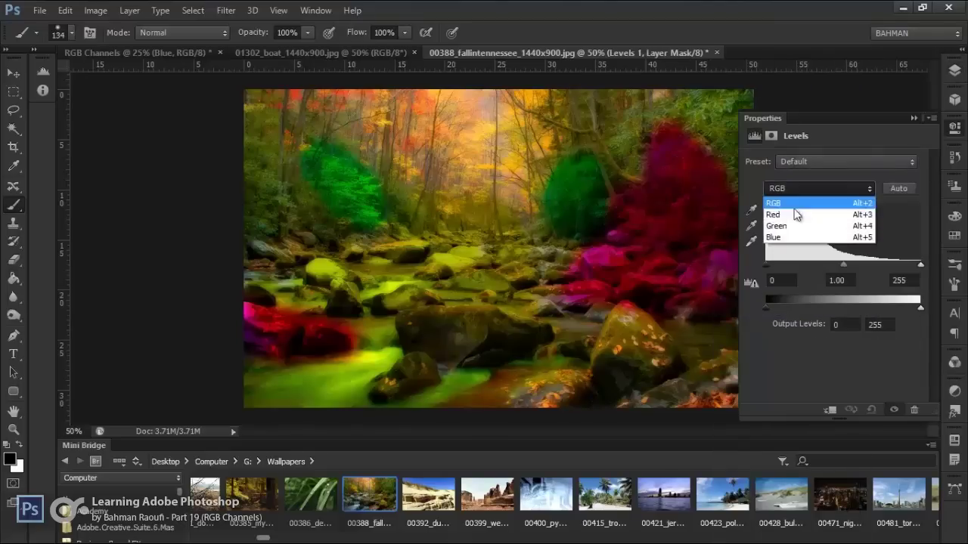
click(791, 216)
drag(840, 265, 869, 266)
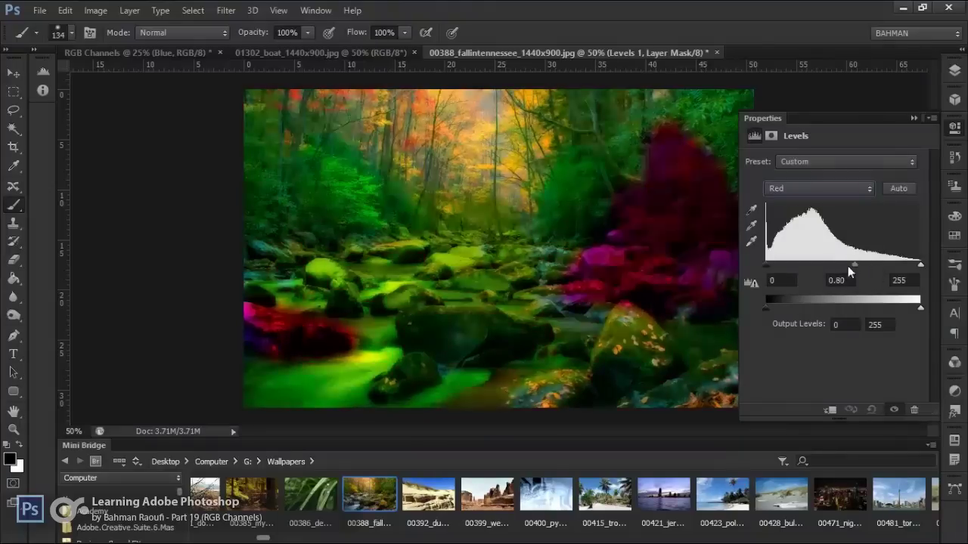
click(954, 70)
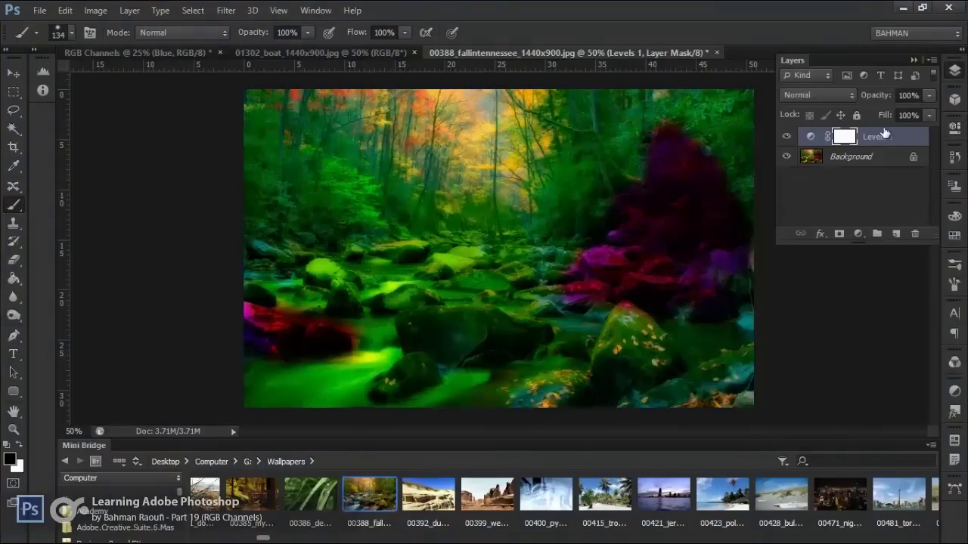
mouse_move(551, 169)
mouse_down()
mouse_move(389, 309)
mouse_move(446, 322)
mouse_move(450, 162)
mouse_move(432, 205)
mouse_up()
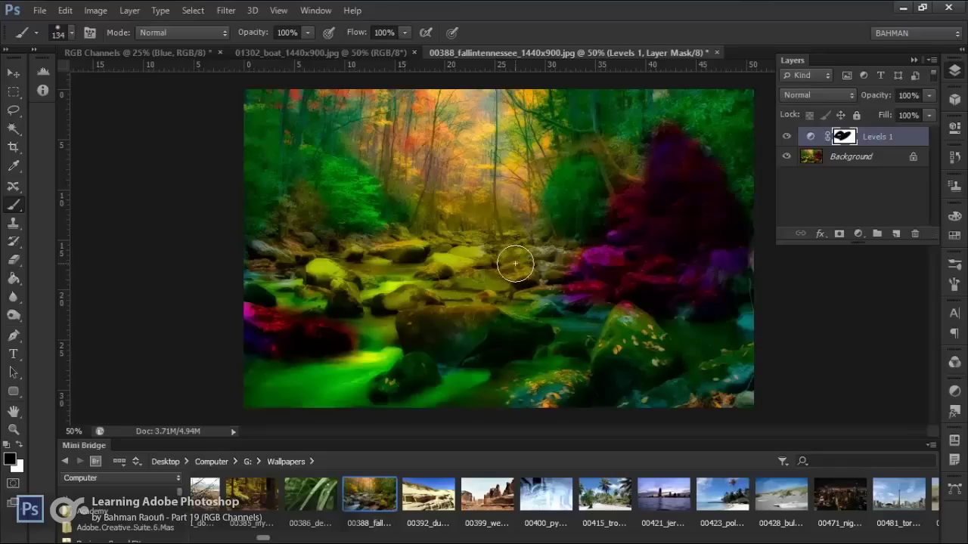
key(Delete)
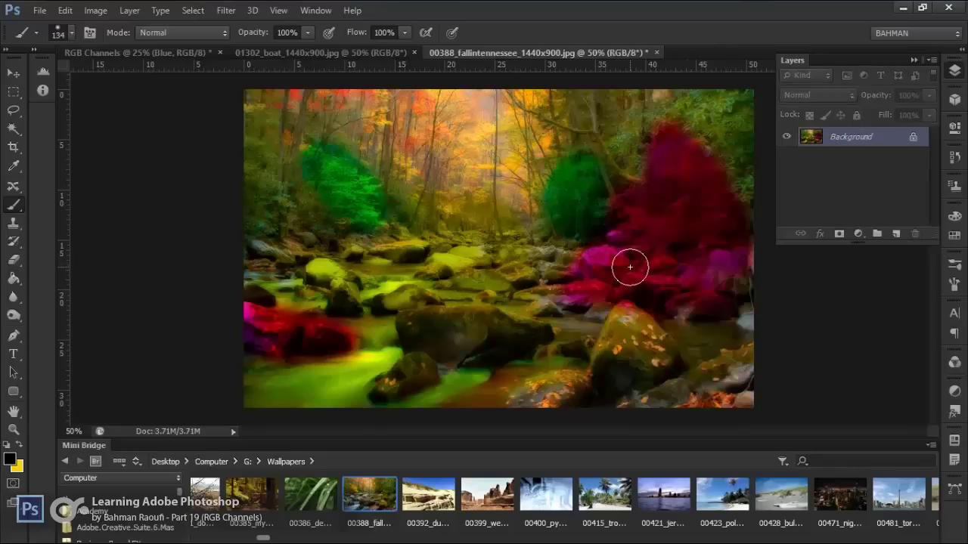
Step: Revert the photo to its original History snapshot and make the Layers panel taller
click(954, 156)
click(862, 165)
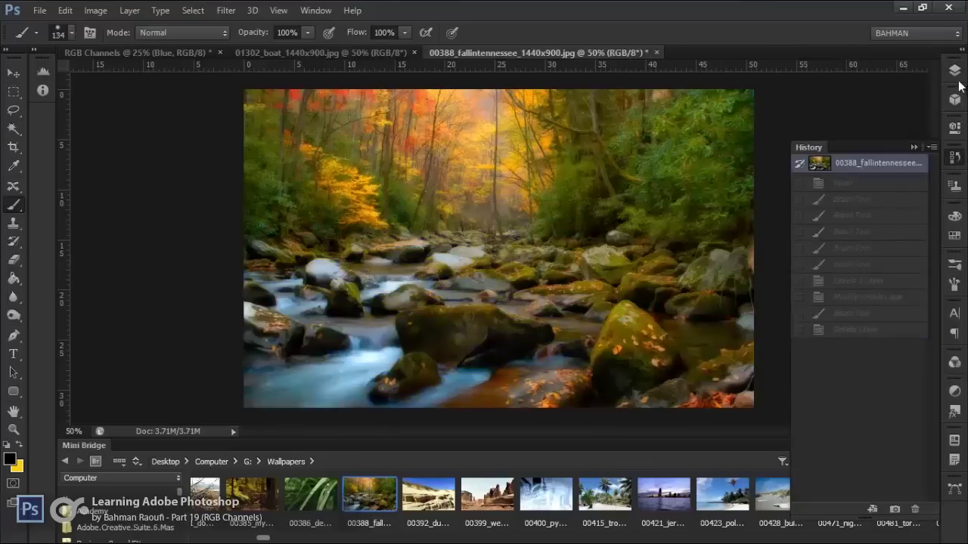
click(954, 71)
click(954, 362)
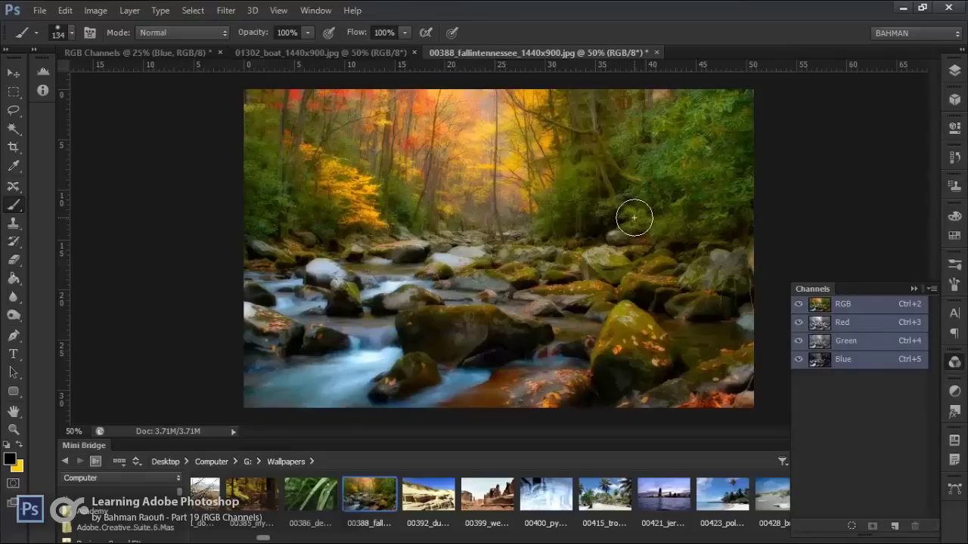
click(954, 70)
drag(932, 242, 905, 443)
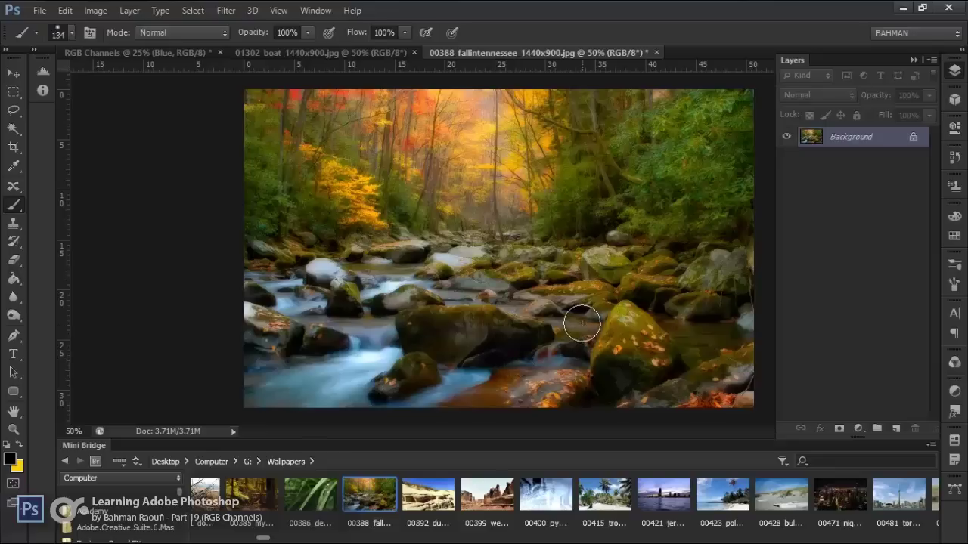
Step: Unlock the Background as Layer 0 and duplicate it twice
double_click(877, 146)
key(Return)
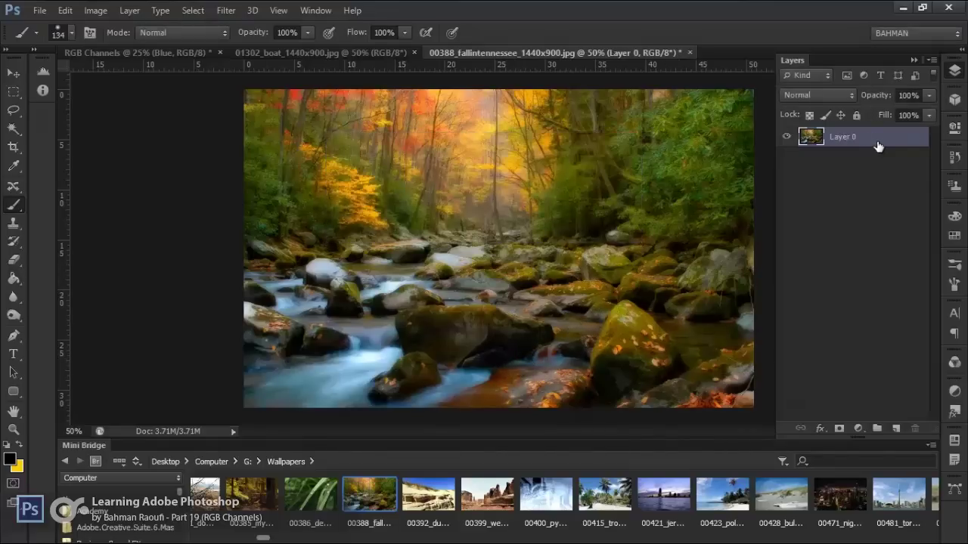
key(ctrl+j)
key(ctrl+j)
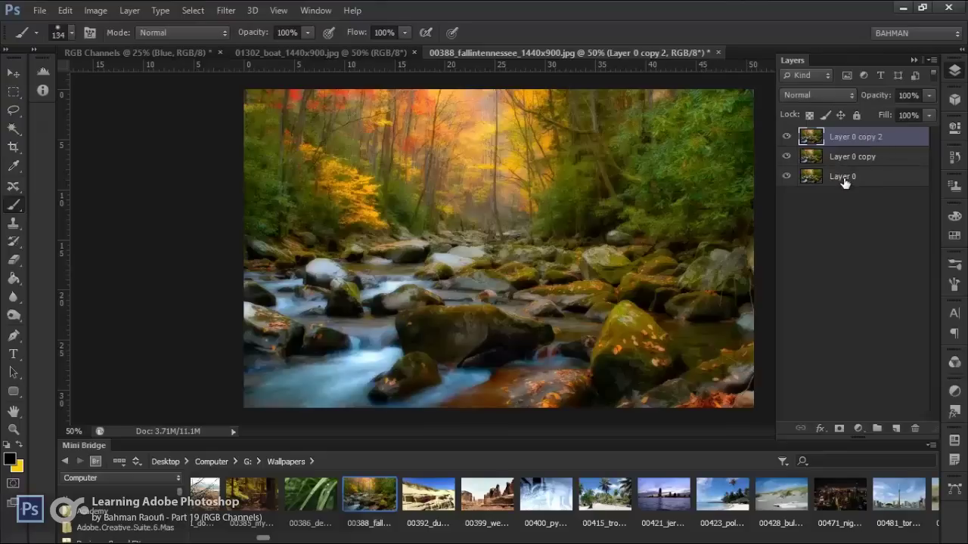
Step: Rename the layers Red, Green and Blue, then hide the Blue and Green layers
double_click(842, 177)
text(Re)
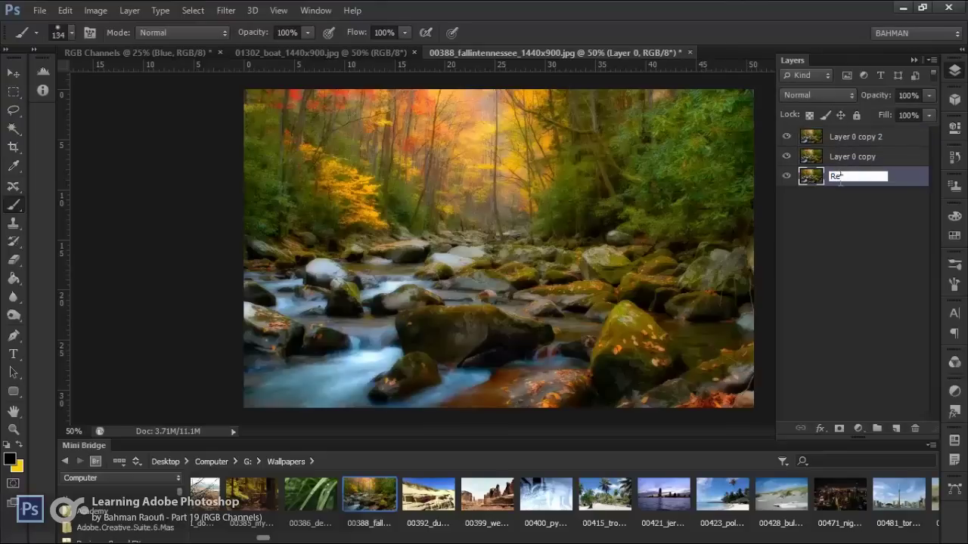
text(d)
key(Return)
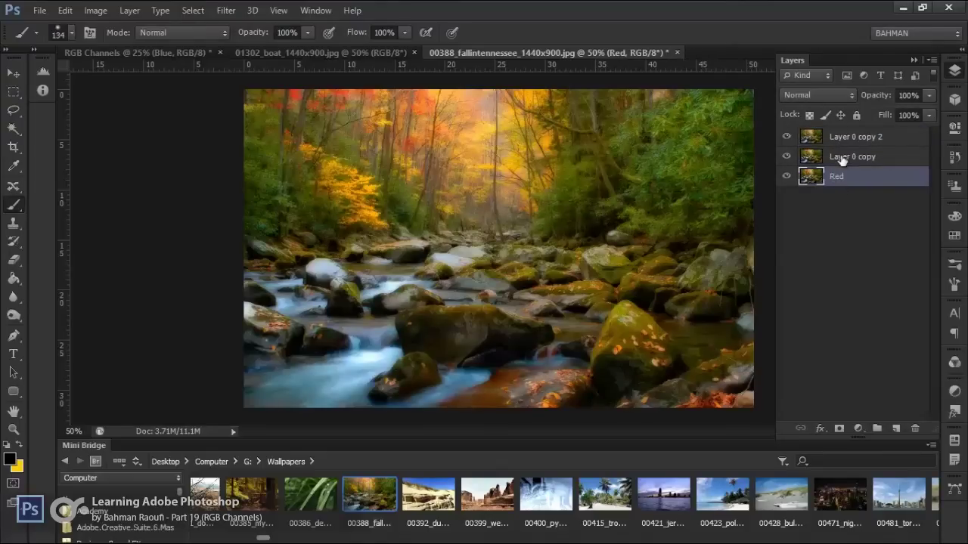
double_click(840, 157)
text(Grr)
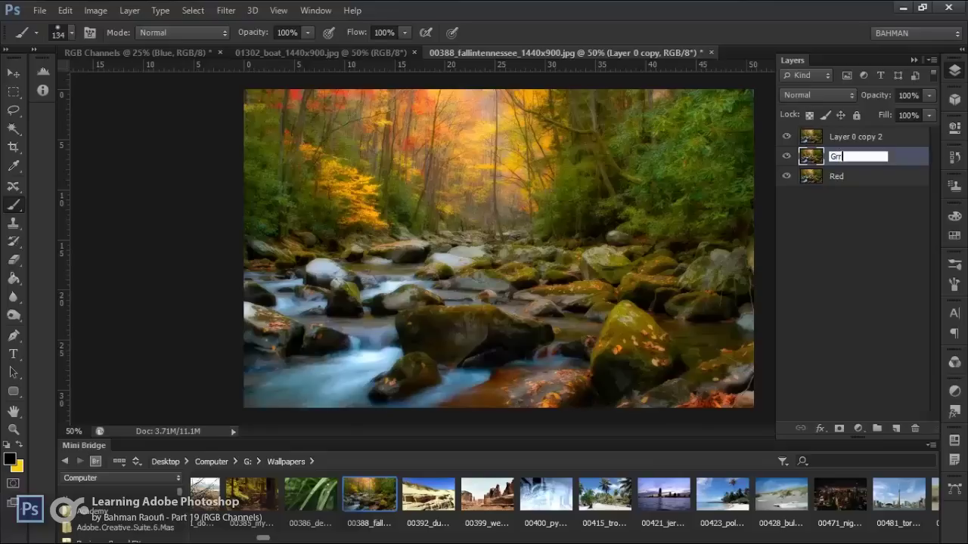
key(Return)
double_click(839, 137)
text(Blue)
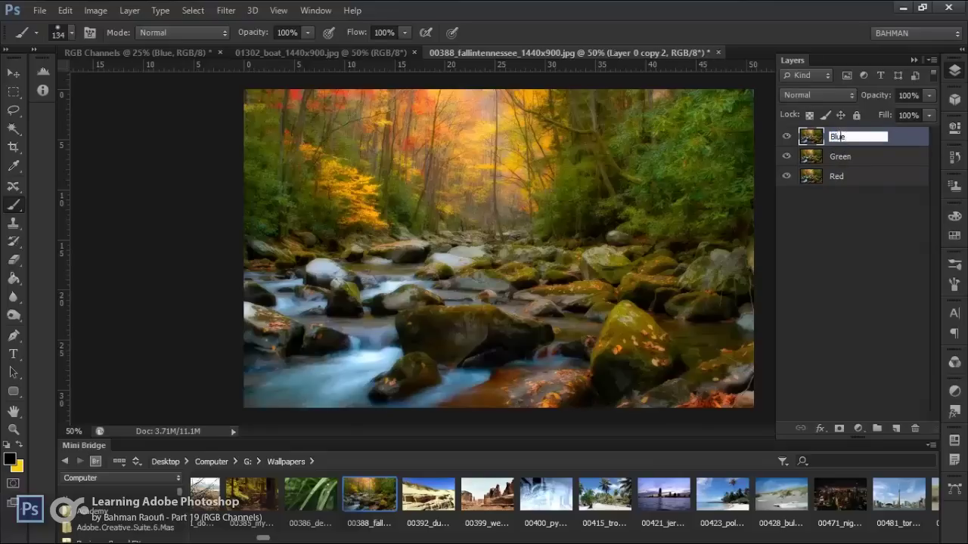
key(Return)
click(786, 136)
click(786, 156)
Step: Float the Channels panel beside the image and shorten it
click(954, 362)
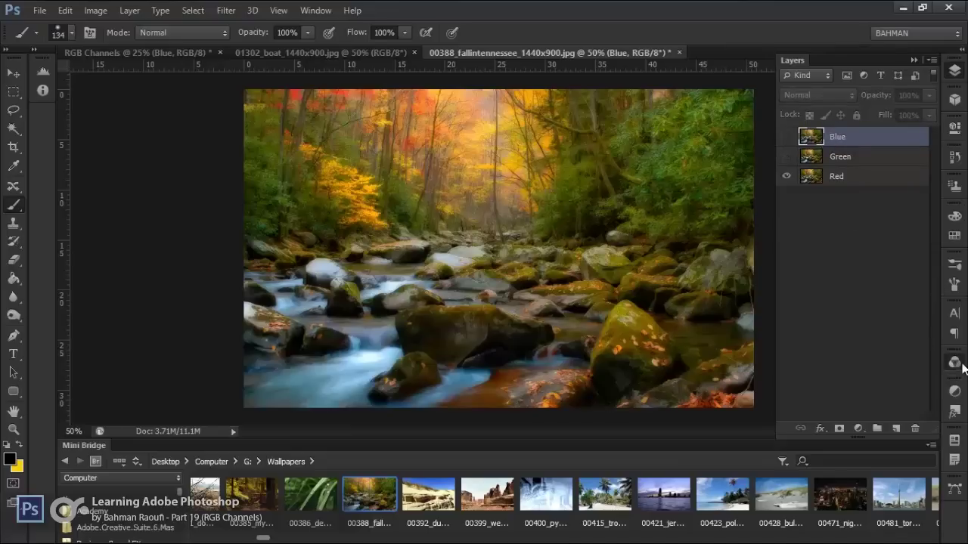
drag(871, 296, 168, 115)
mouse_move(224, 194)
mouse_down()
mouse_move(232, 350)
mouse_move(230, 202)
mouse_up()
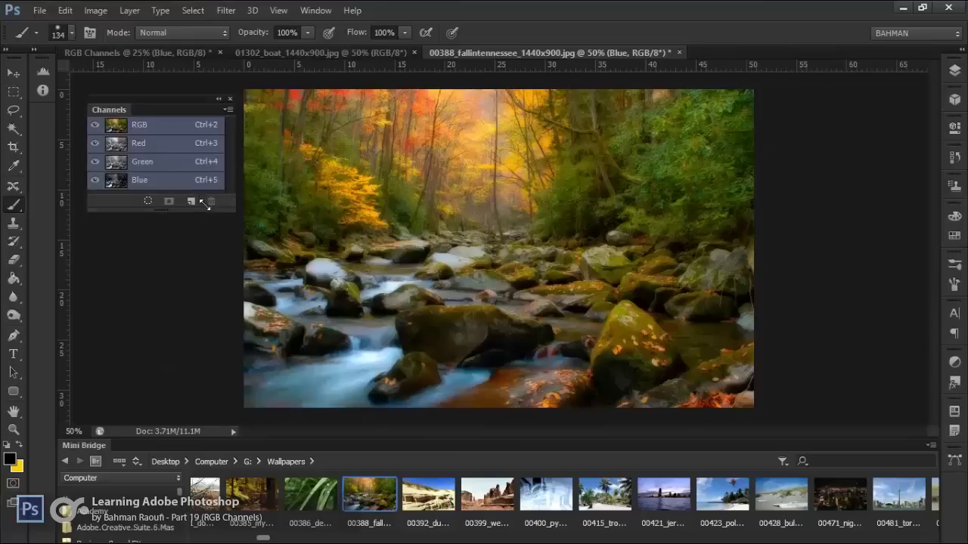
drag(189, 111, 191, 93)
Step: Make the Red layer active, briefly showing then hiding the Green layer
click(954, 70)
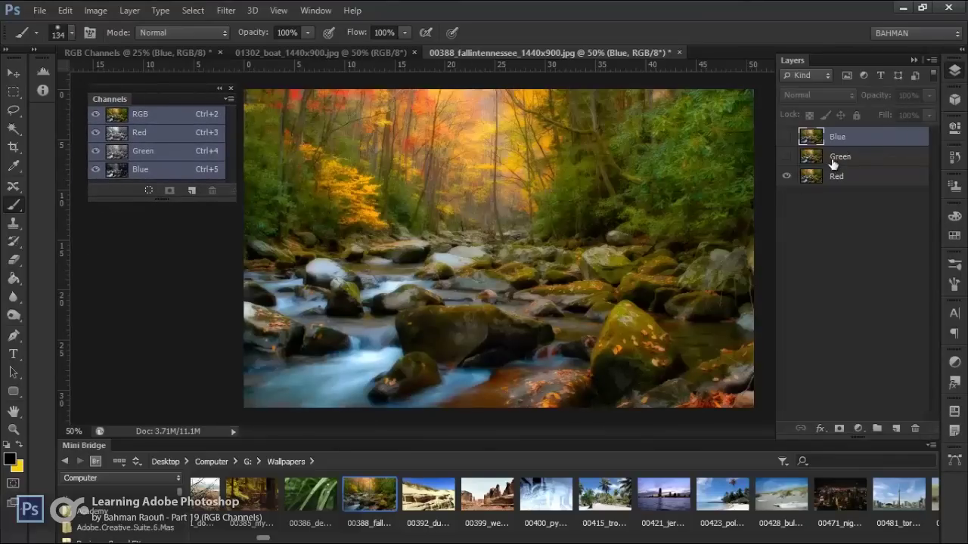
click(846, 178)
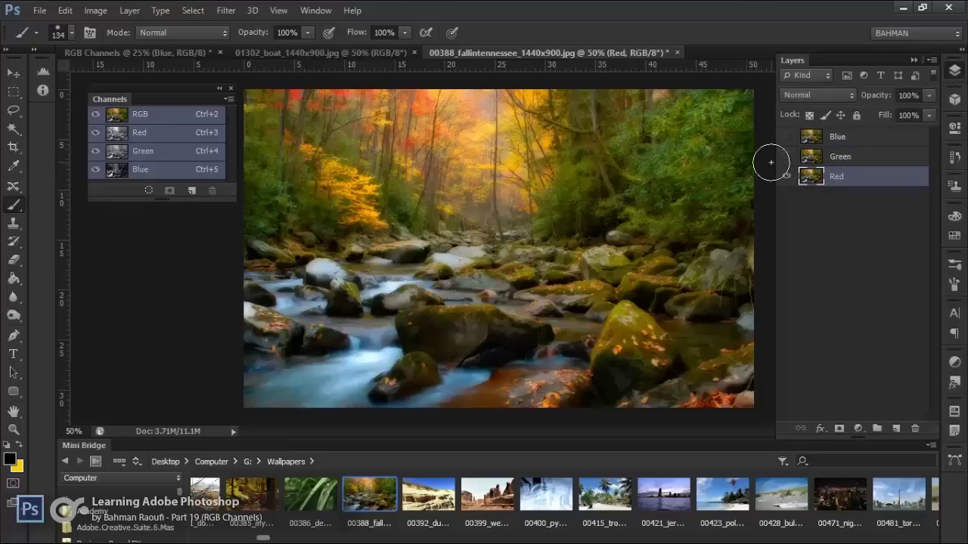
click(159, 152)
click(786, 157)
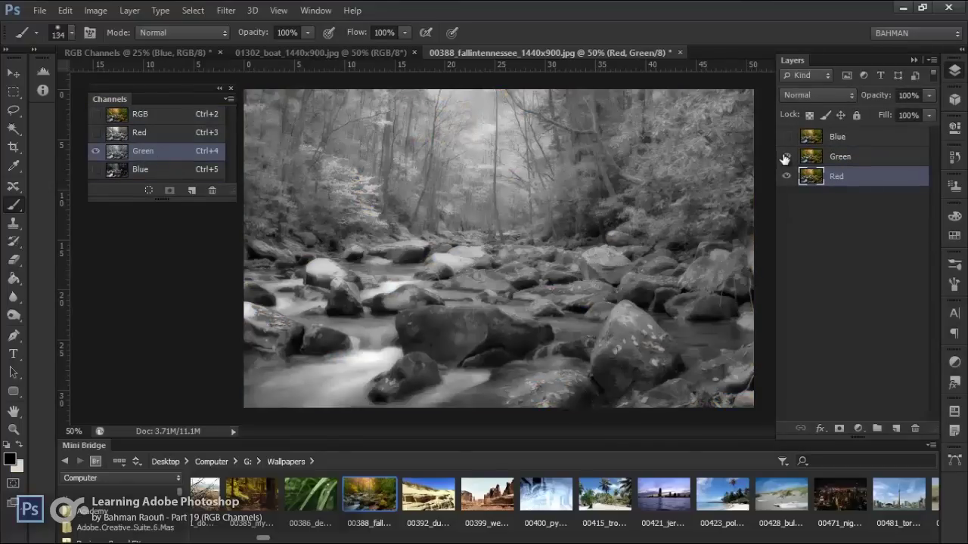
click(835, 159)
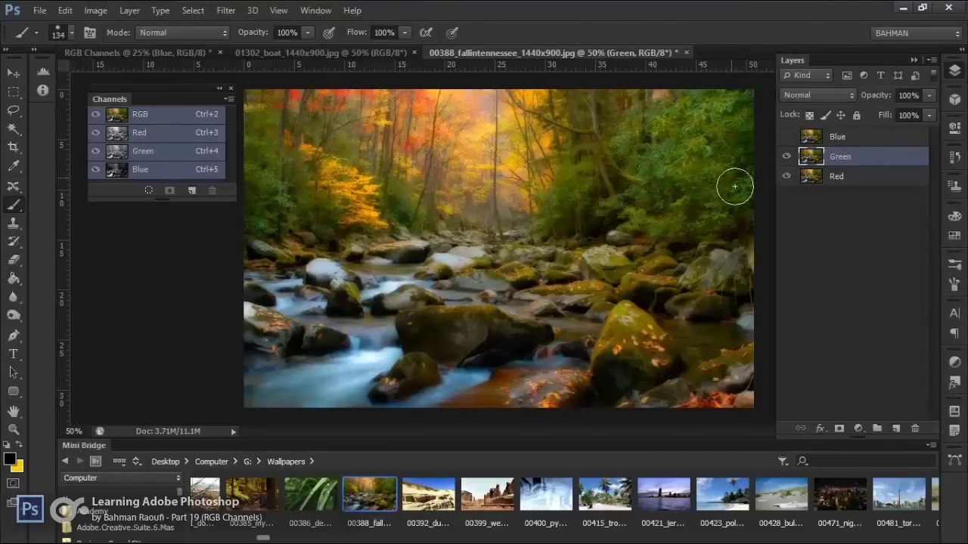
click(787, 157)
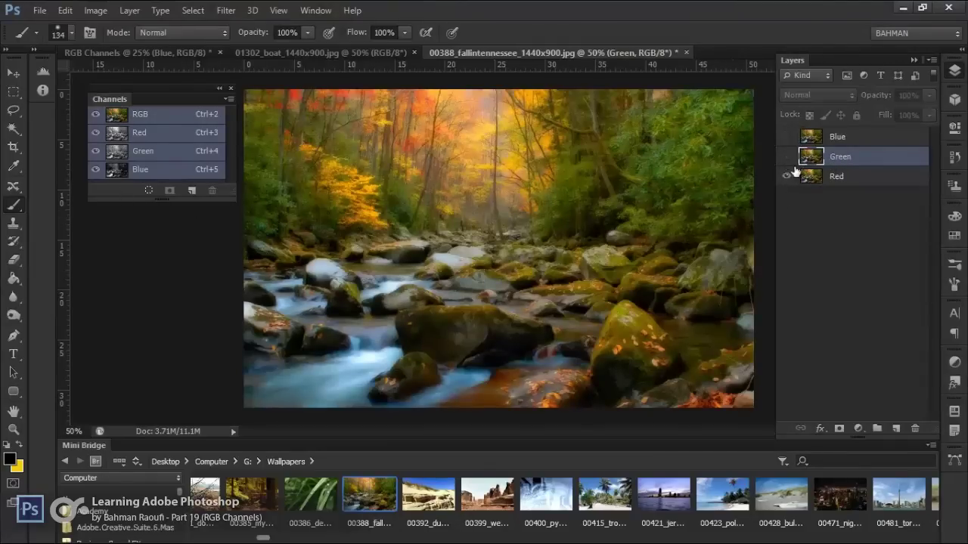
click(857, 176)
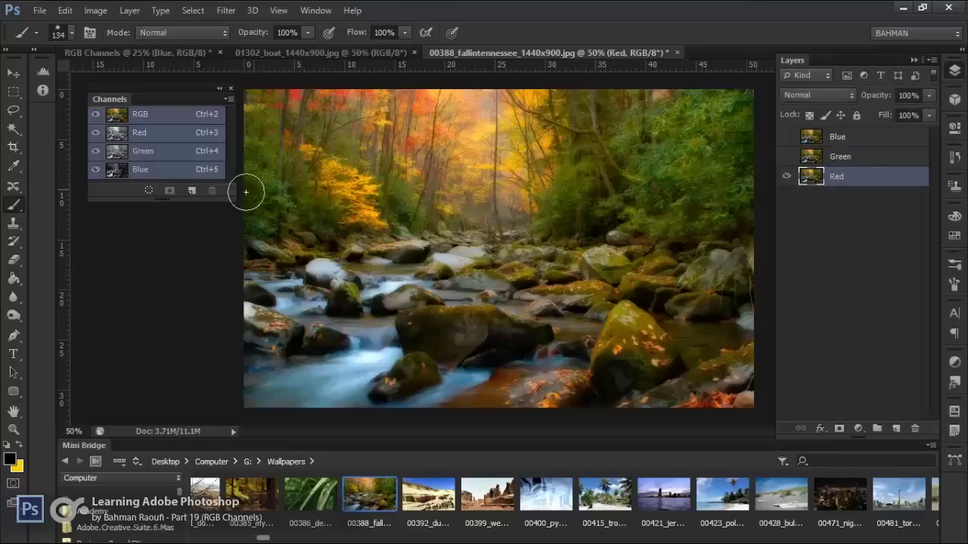
drag(234, 195, 235, 222)
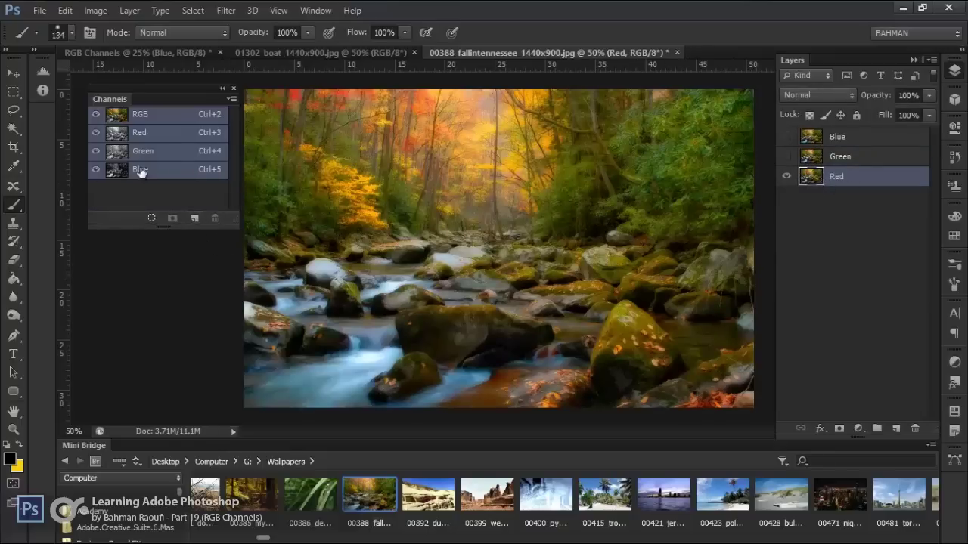
Step: Restrict editing on the Red layer to the Blue channel only
click(116, 173)
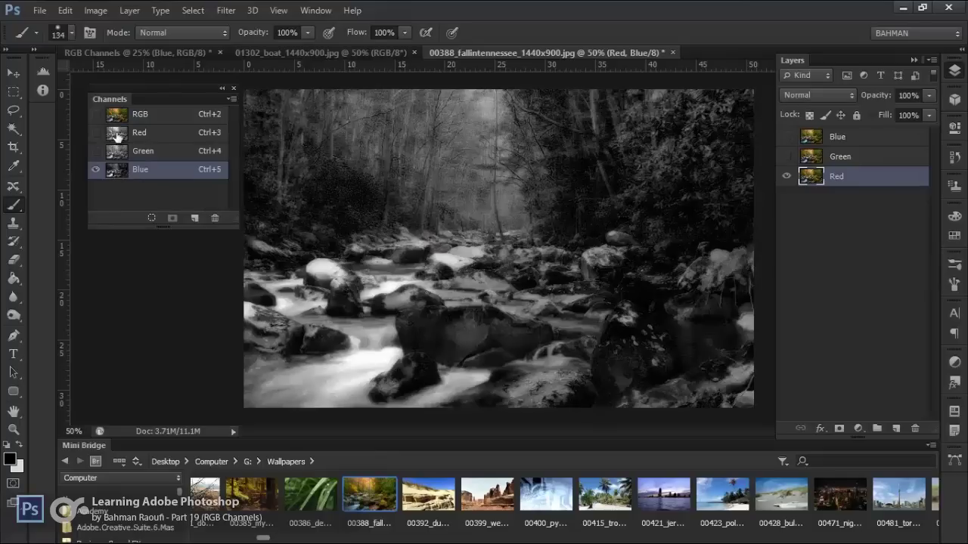
click(113, 154)
click(13, 91)
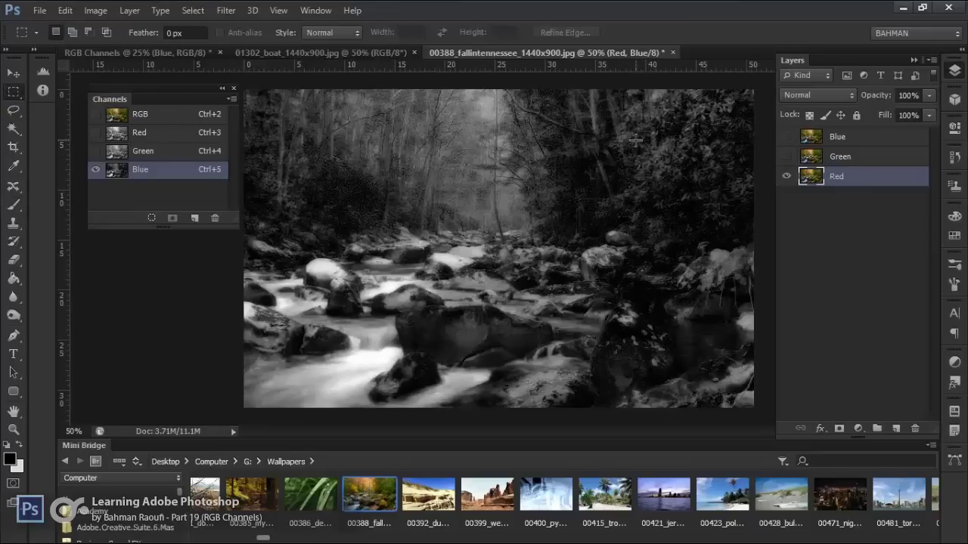
Step: Fill the Red layer's Blue channel entirely with black
drag(172, 84, 165, 85)
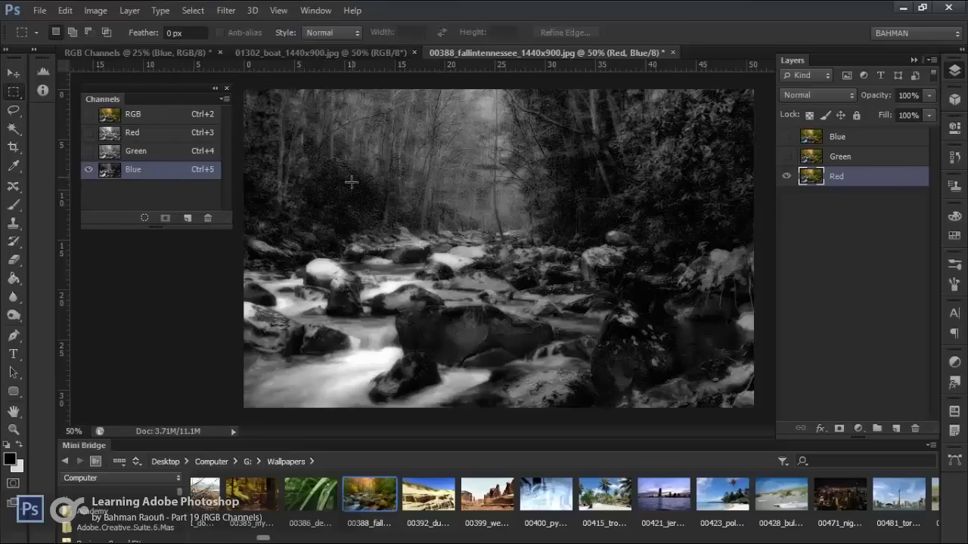
key(ctrl+a)
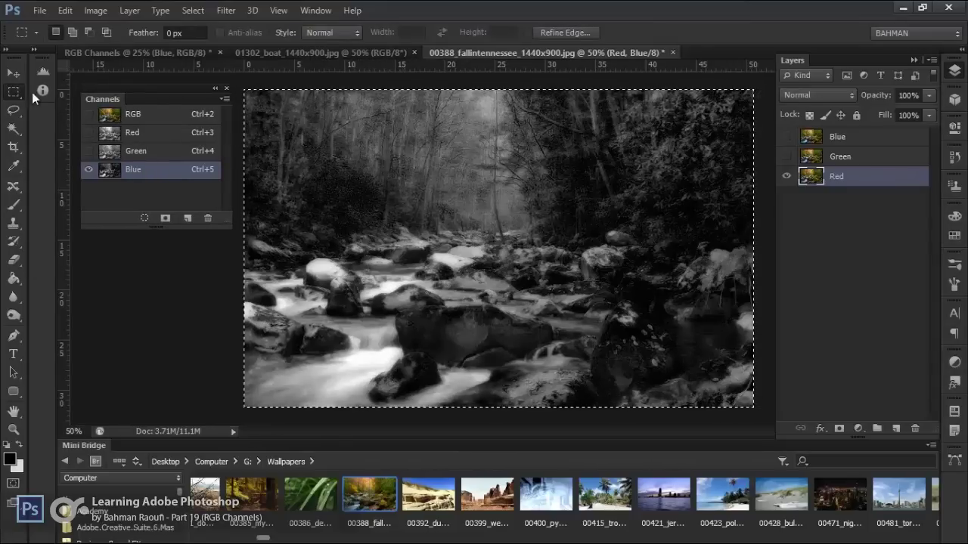
right_click(401, 147)
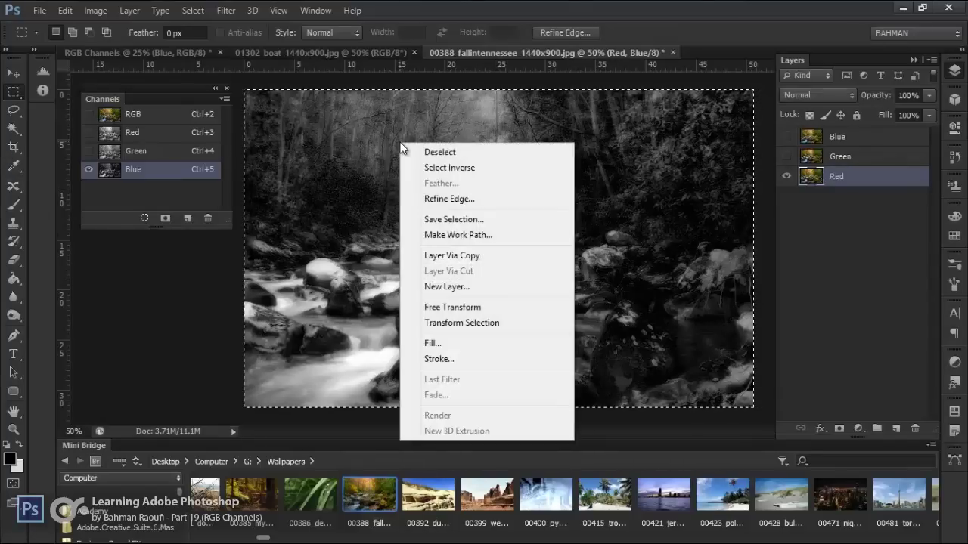
click(468, 349)
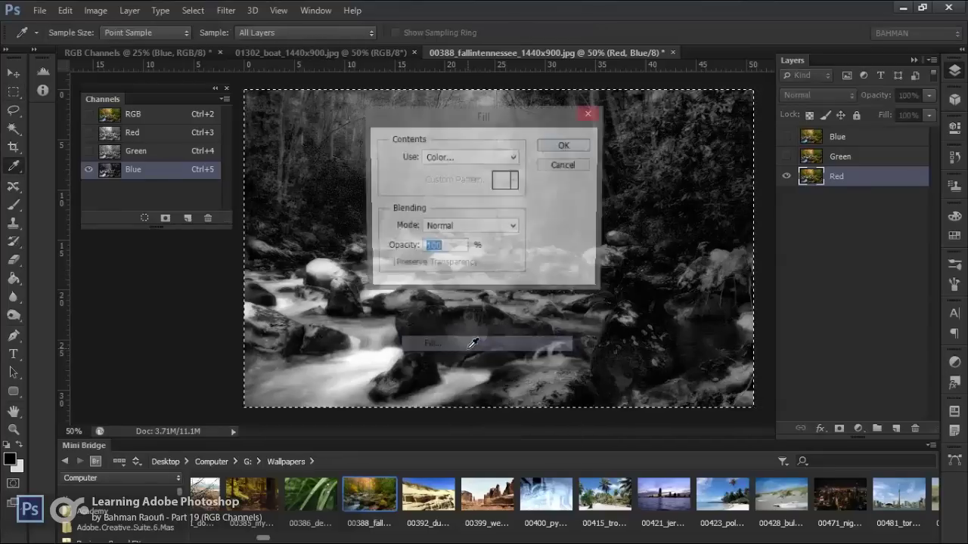
click(466, 157)
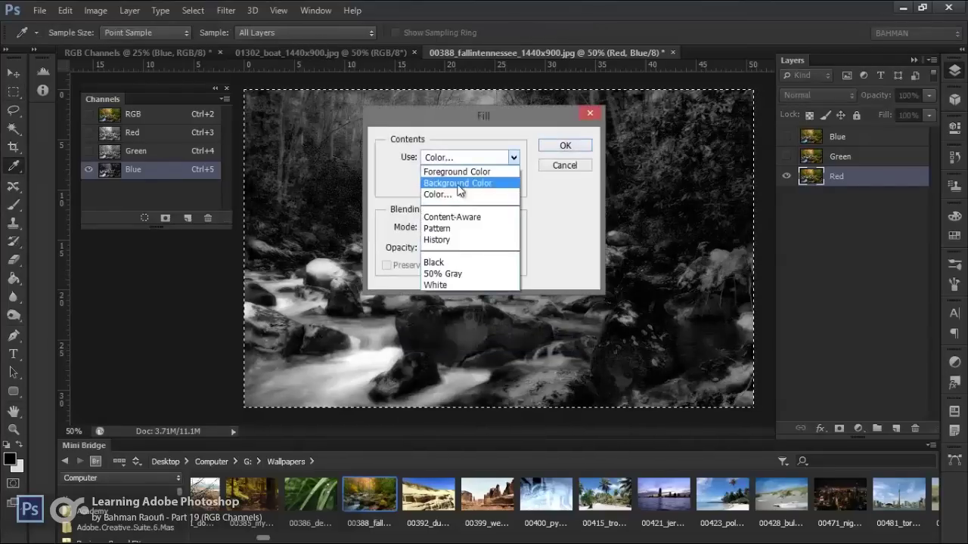
click(450, 264)
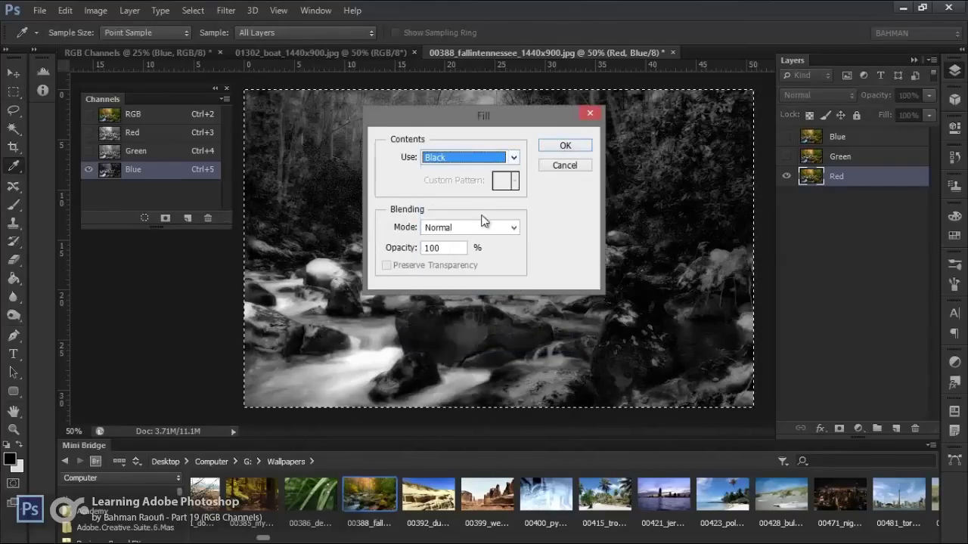
click(581, 148)
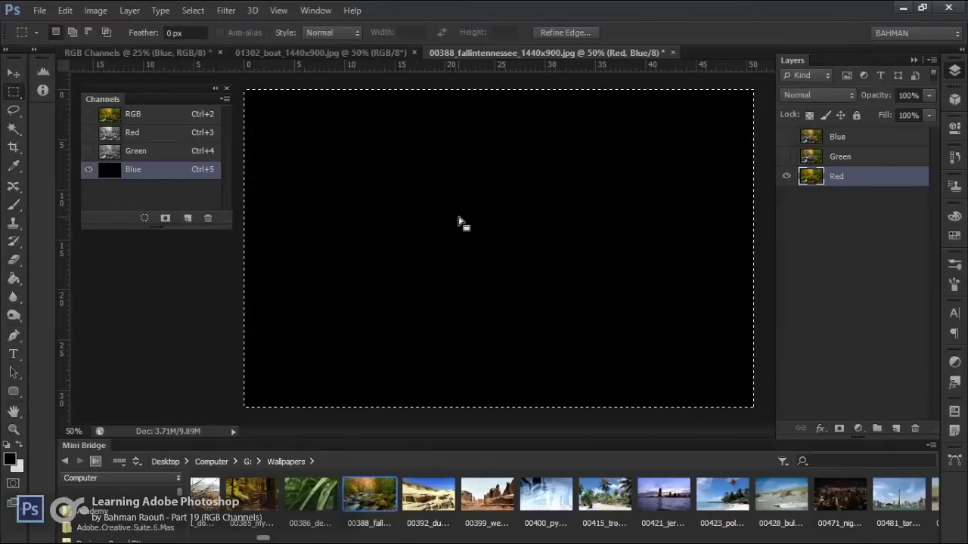
click(458, 222)
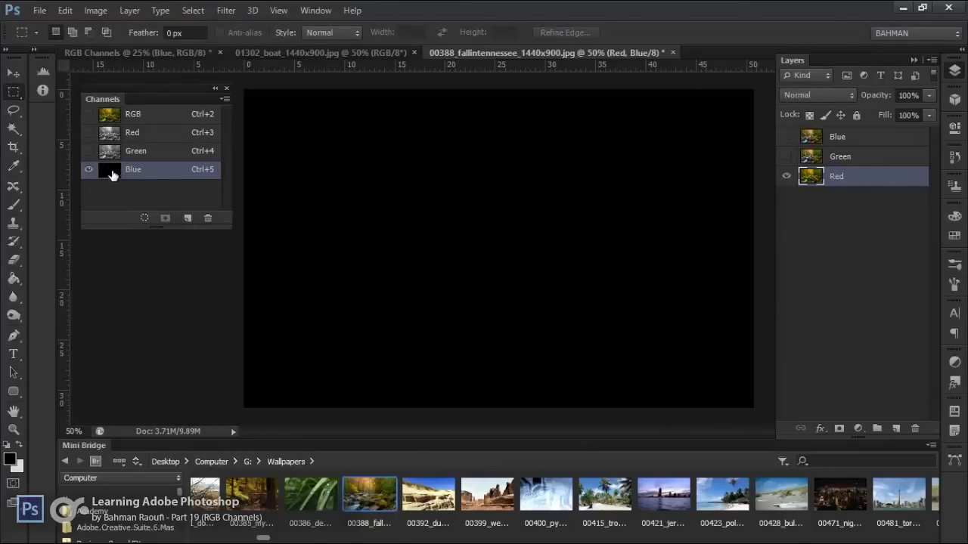
Step: Fill the Green channel with black, then view the Red channel and composite
click(130, 154)
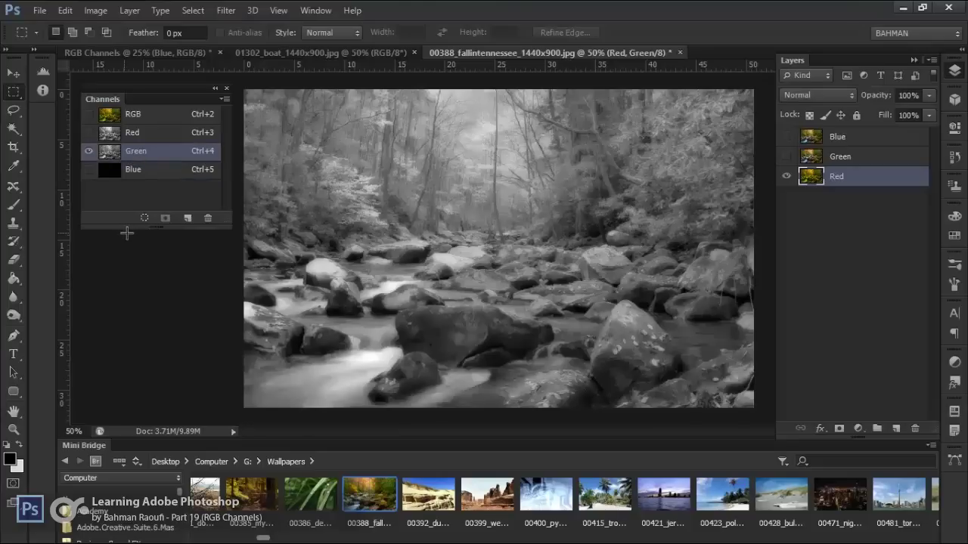
key(ctrl+a)
right_click(430, 156)
click(467, 356)
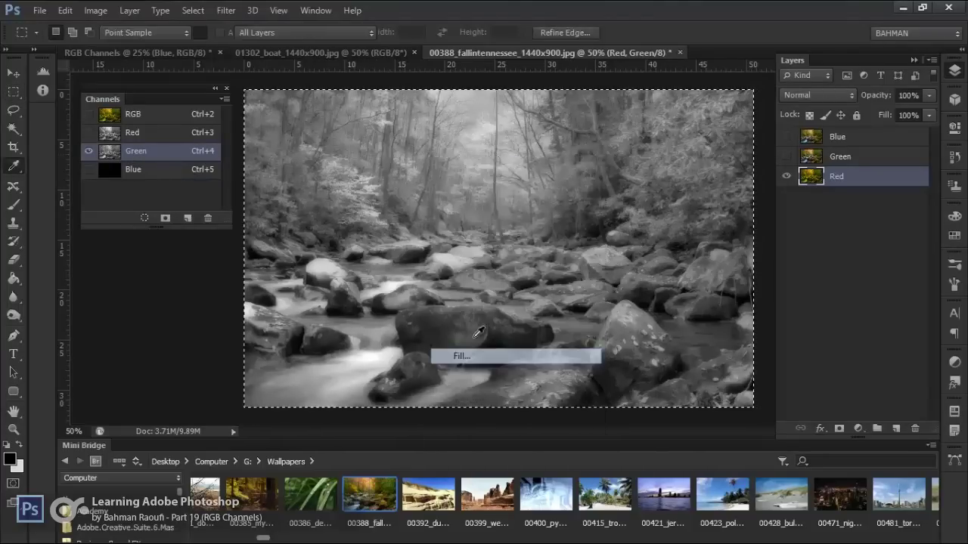
click(560, 146)
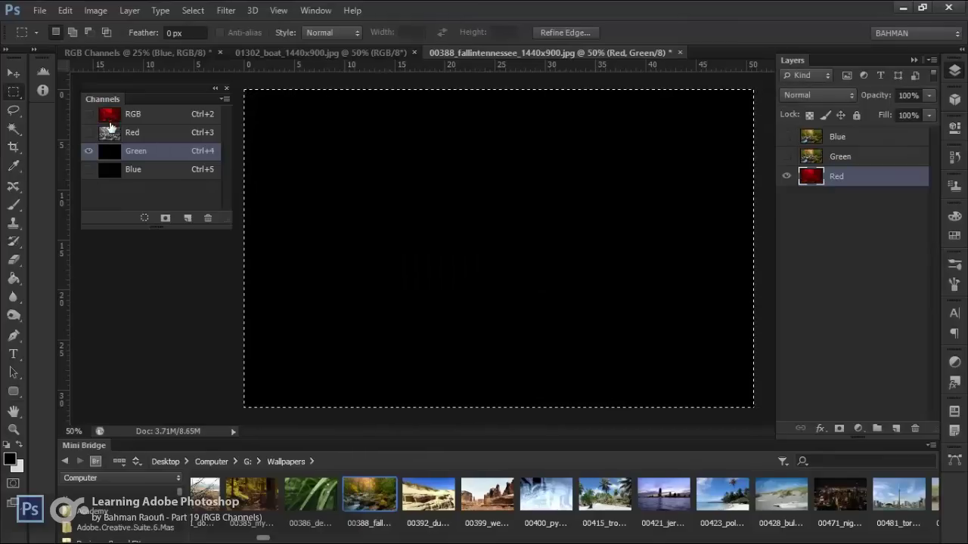
click(131, 134)
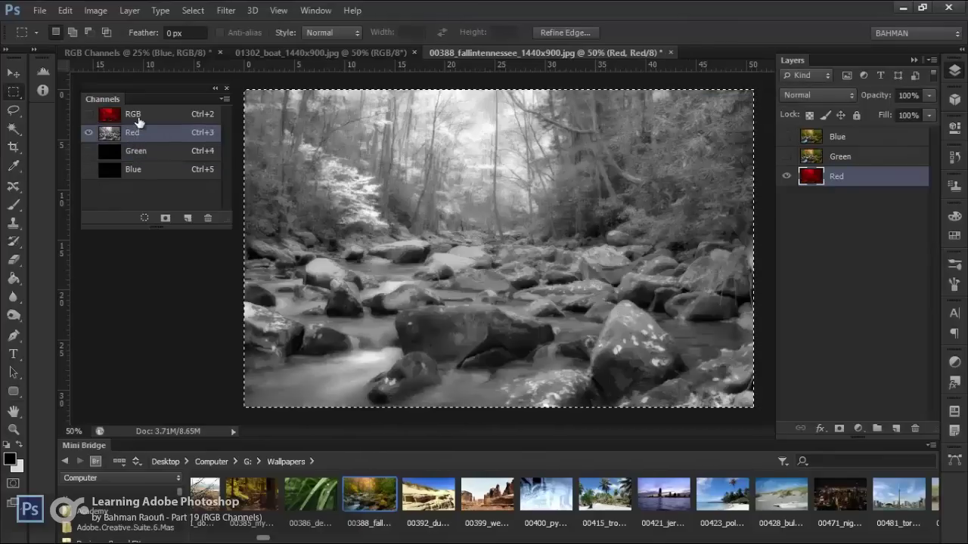
click(133, 119)
Step: Deselect and switch to the RGB Channels demo document
click(363, 223)
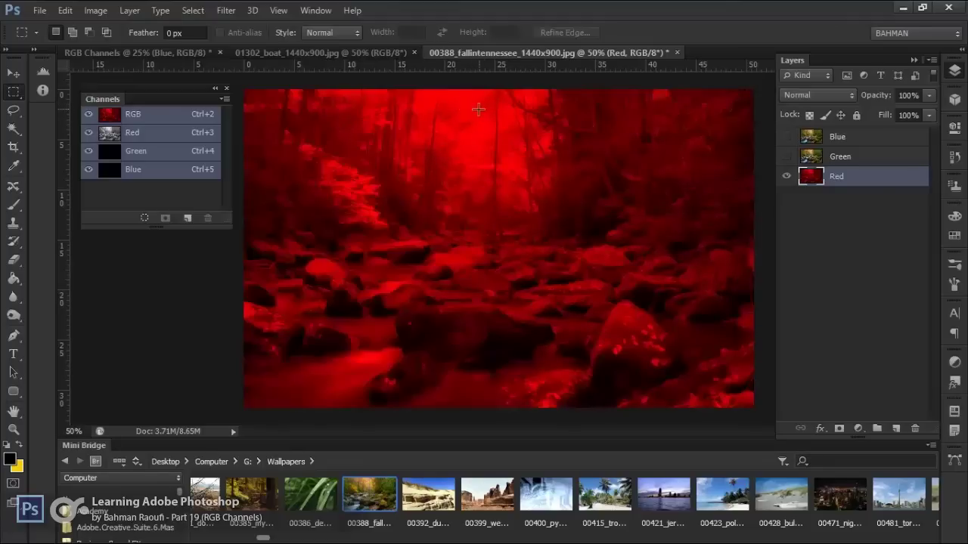
click(173, 50)
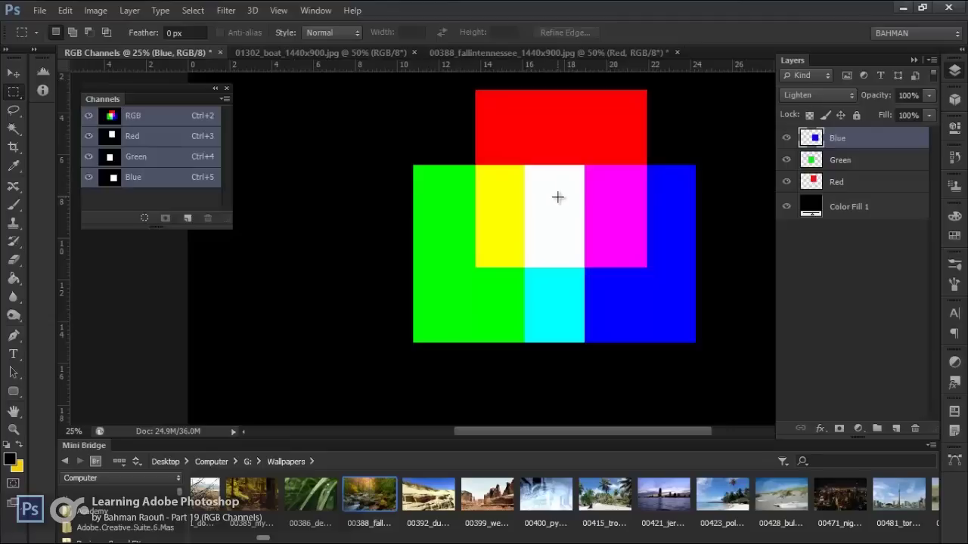
Step: Return to the 00388_fallintennessee_1440x900.jpg forest photo, now showing pure red
click(512, 54)
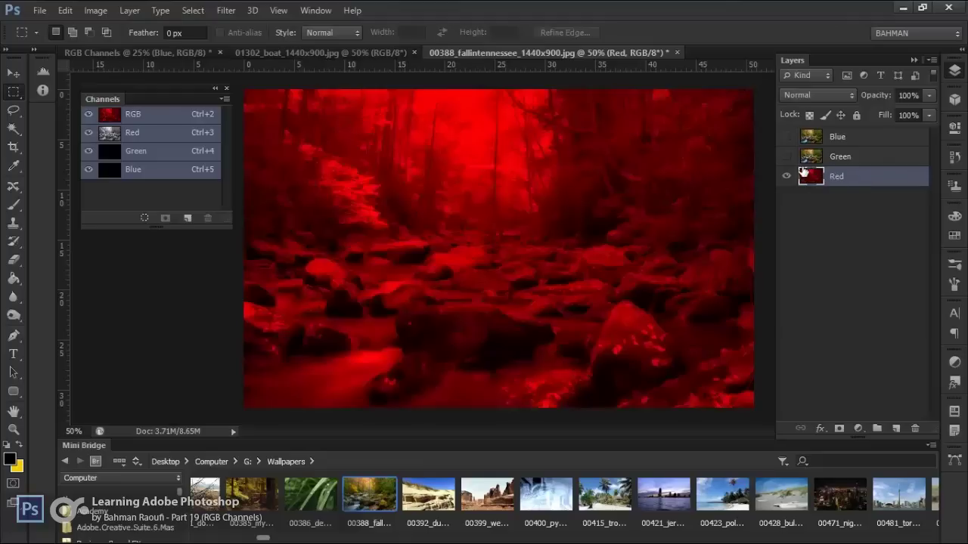
Step: Select and show the Green layer, then fill its Blue channel with black
click(839, 159)
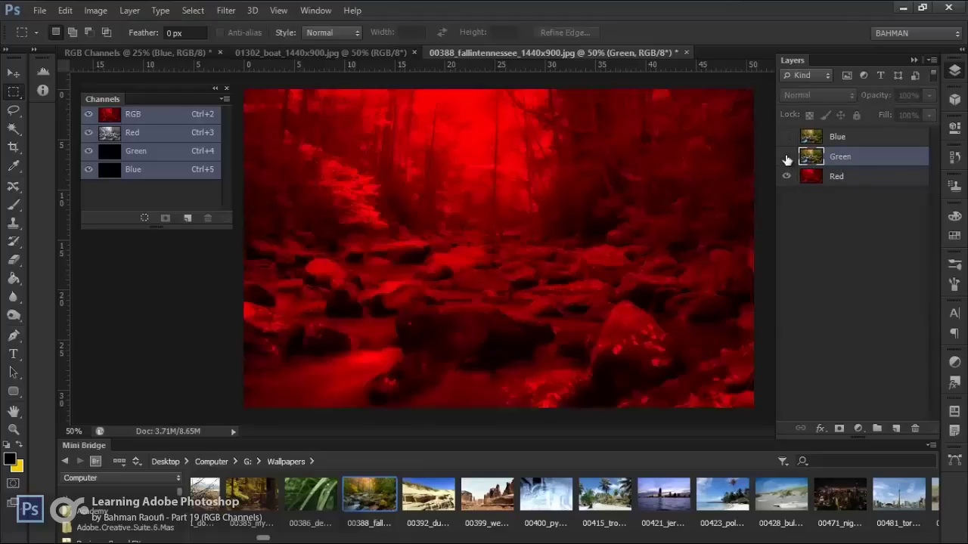
click(786, 157)
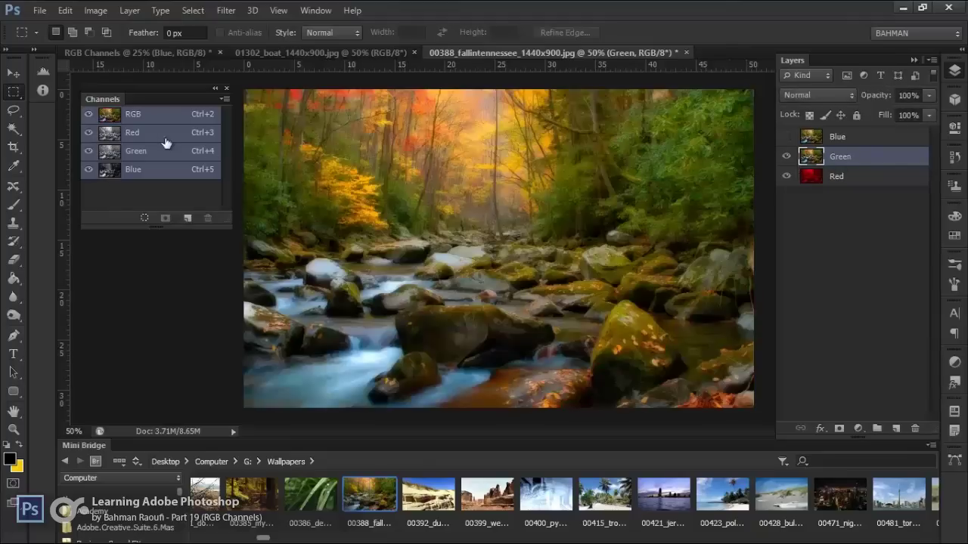
click(116, 173)
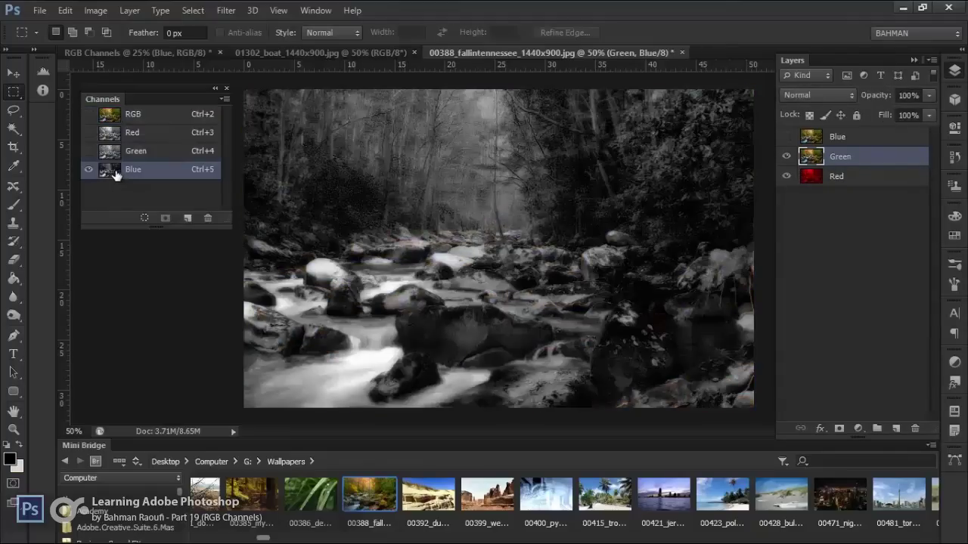
key(ctrl+a)
right_click(408, 162)
click(446, 364)
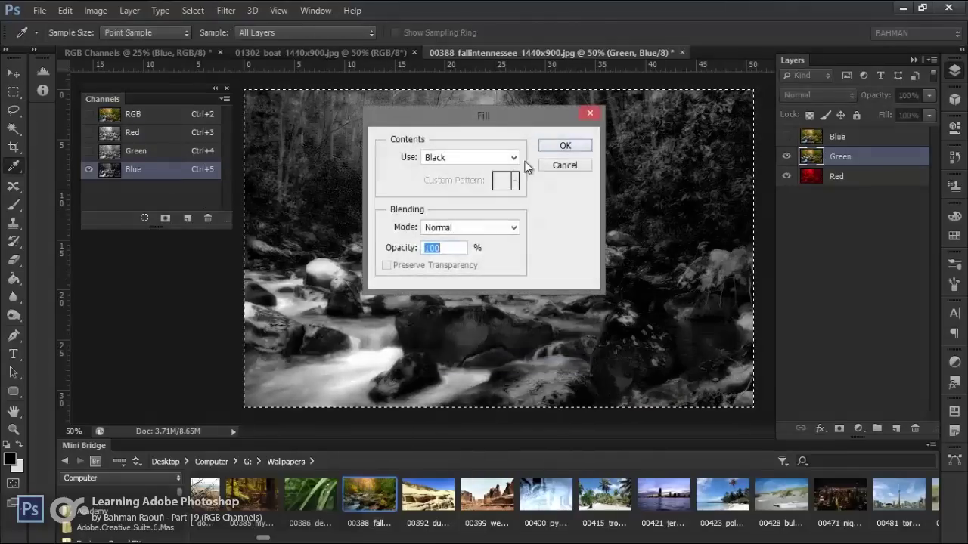
click(564, 145)
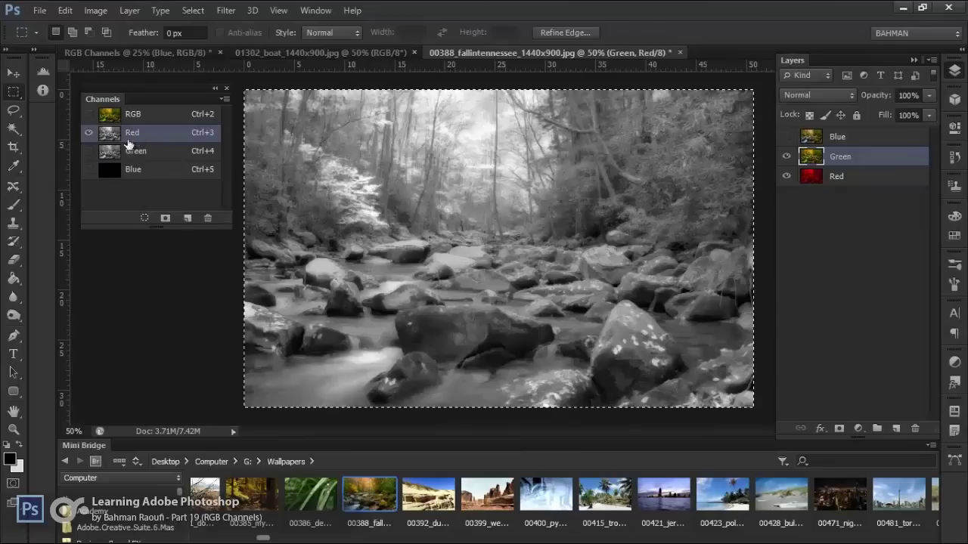
Step: Fill the Green layer's Red channel with black, return to RGB and deselect
click(135, 134)
right_click(420, 204)
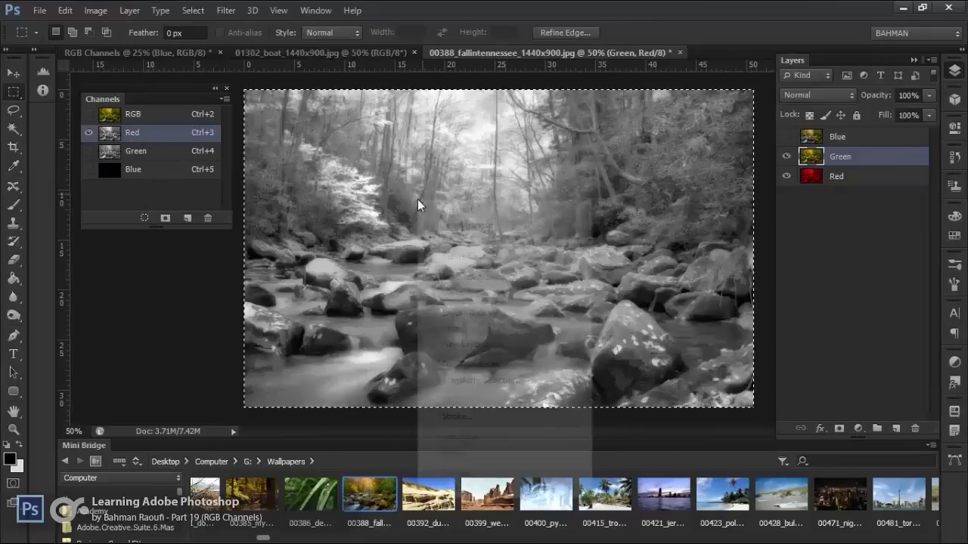
click(446, 397)
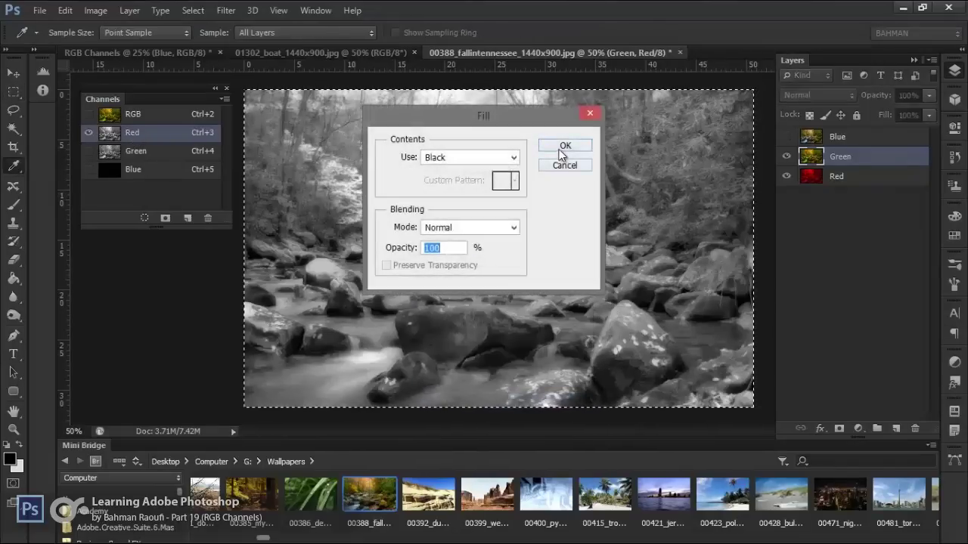
click(559, 150)
key(m)
click(151, 121)
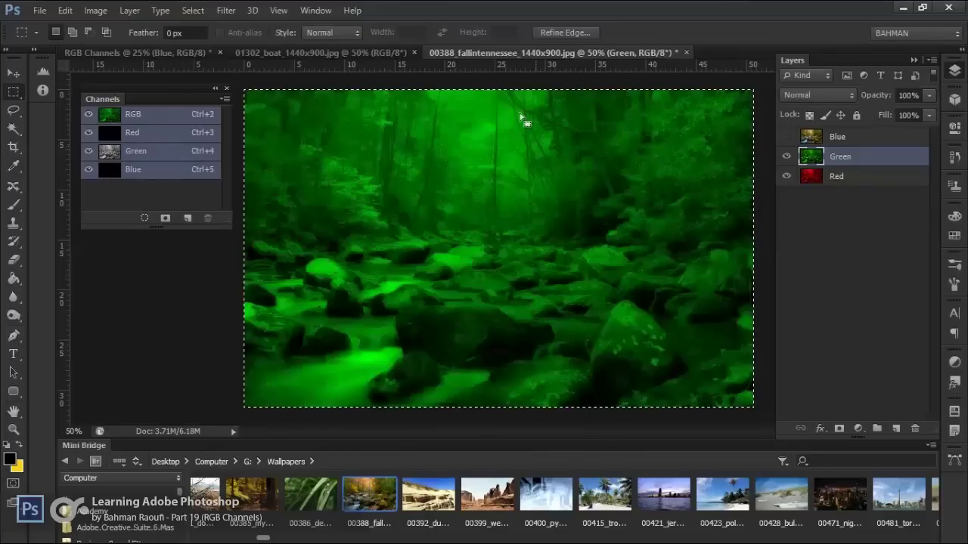
click(567, 182)
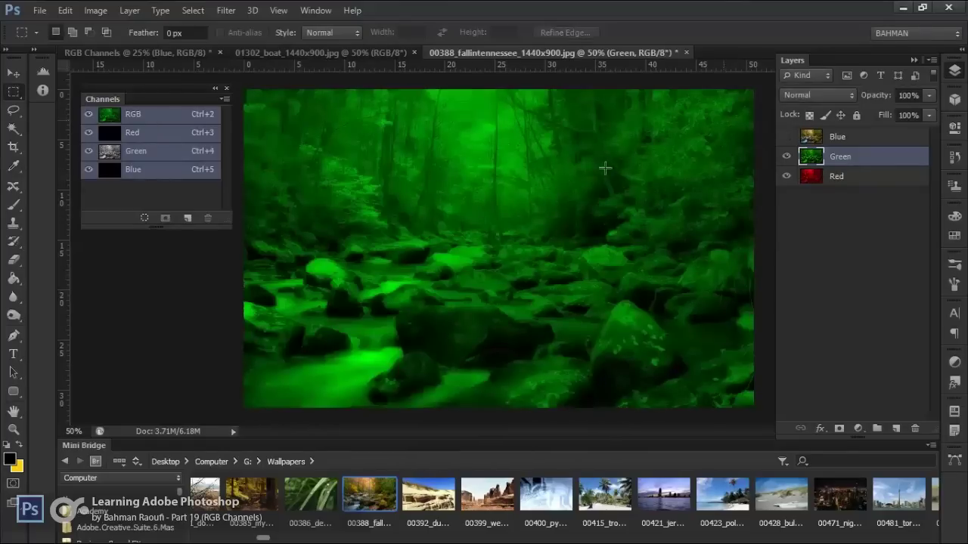
click(845, 139)
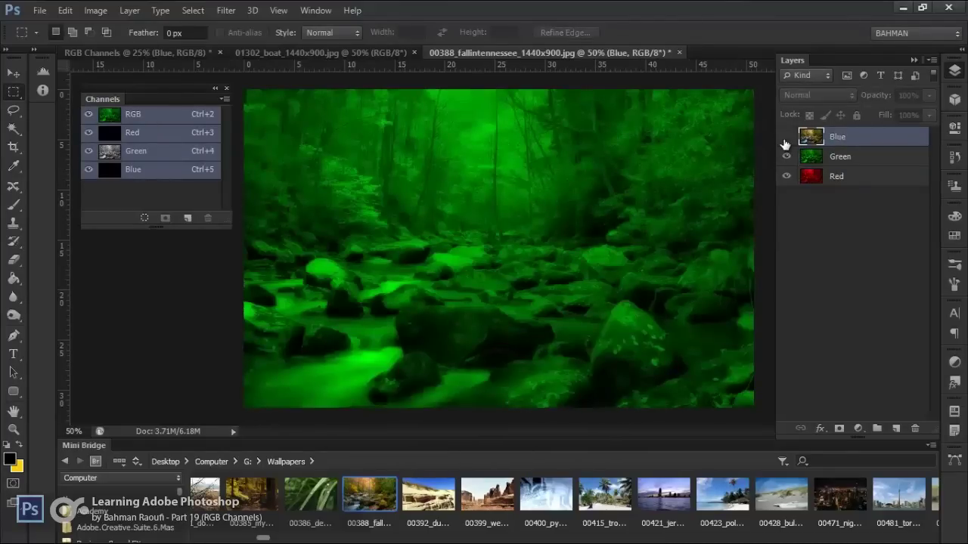
Step: Show the Blue layer and fill its Green channel with black
click(786, 138)
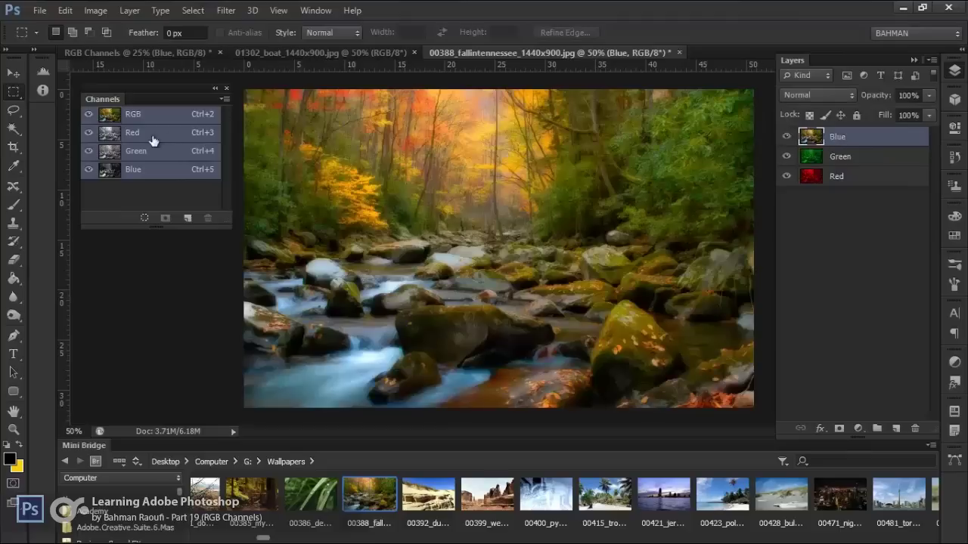
click(114, 176)
click(151, 151)
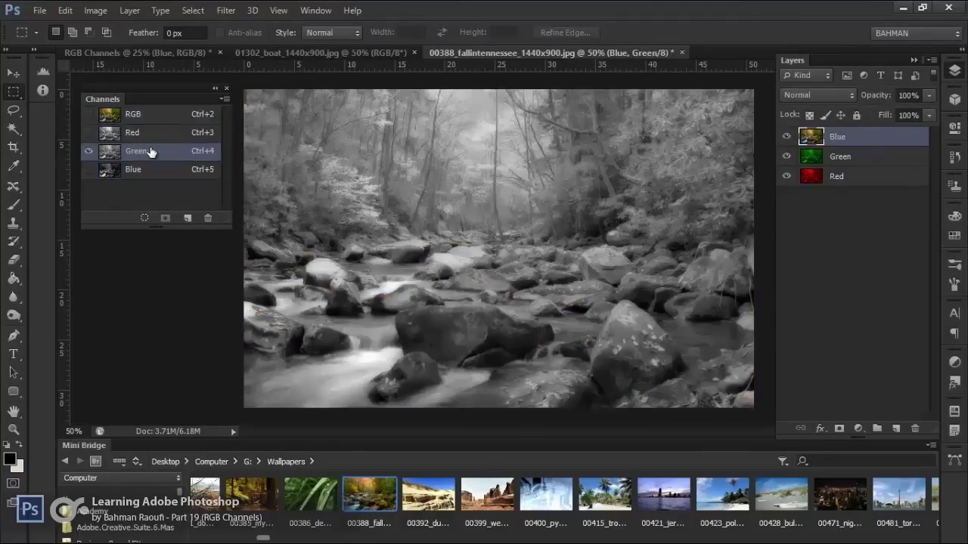
key(ctrl+a)
right_click(377, 166)
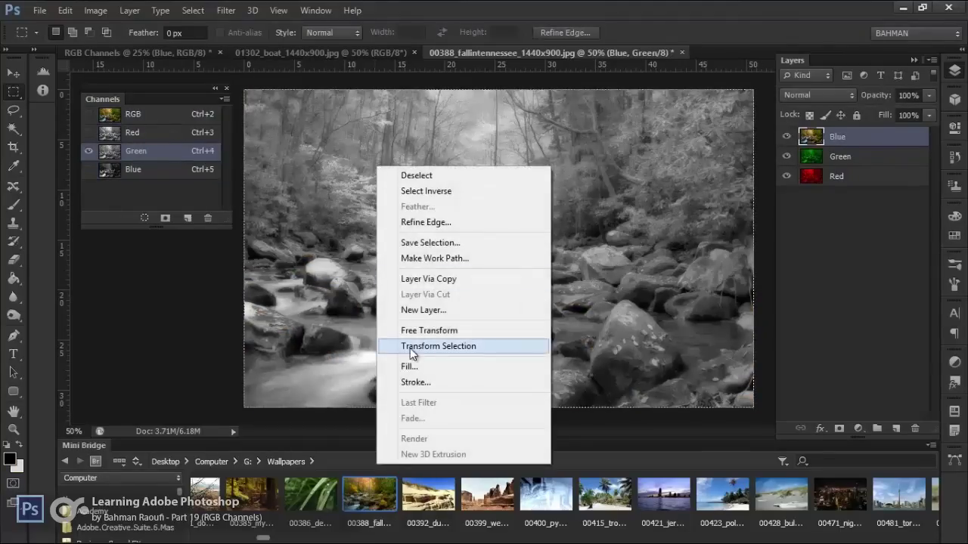
click(409, 366)
click(564, 145)
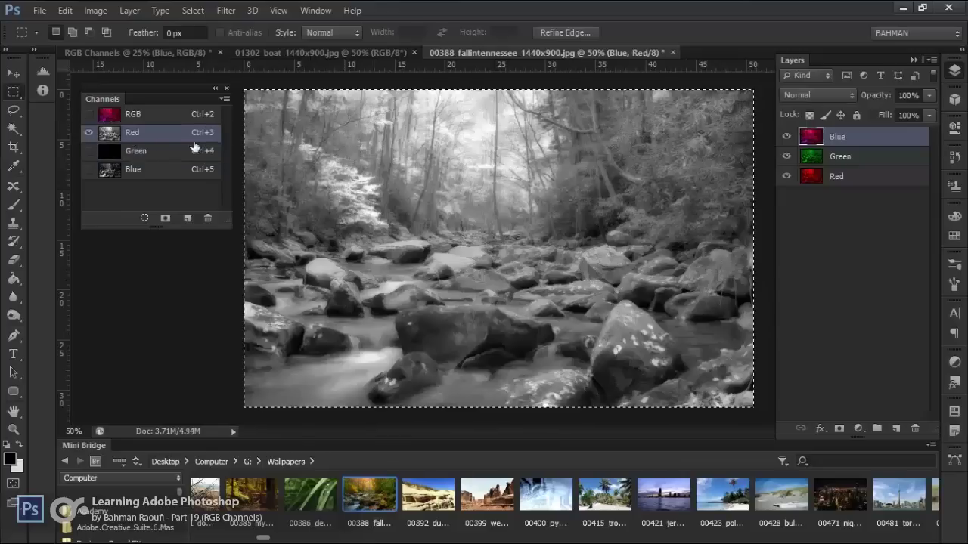
Step: Fill the Blue layer's Red channel with black and return to the RGB composite
click(132, 133)
right_click(435, 163)
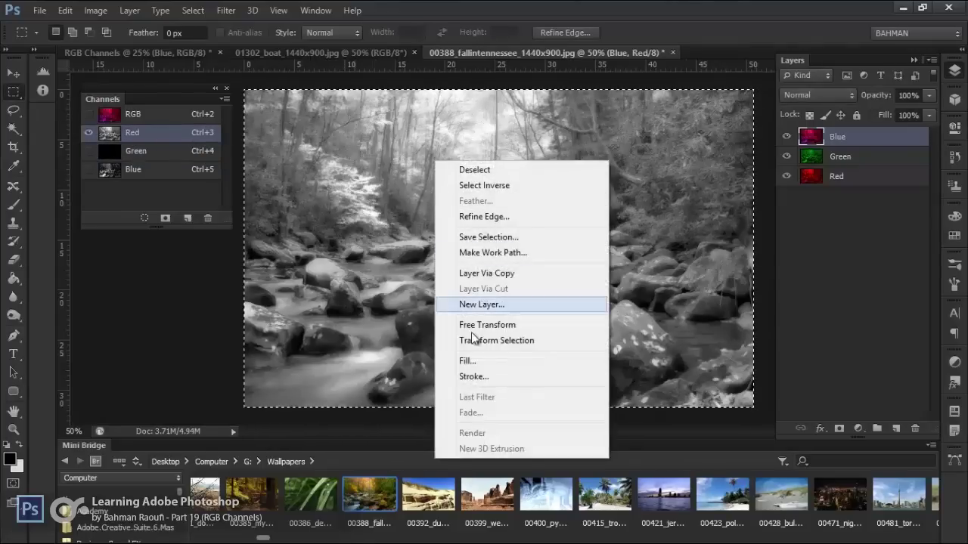
click(467, 361)
click(563, 149)
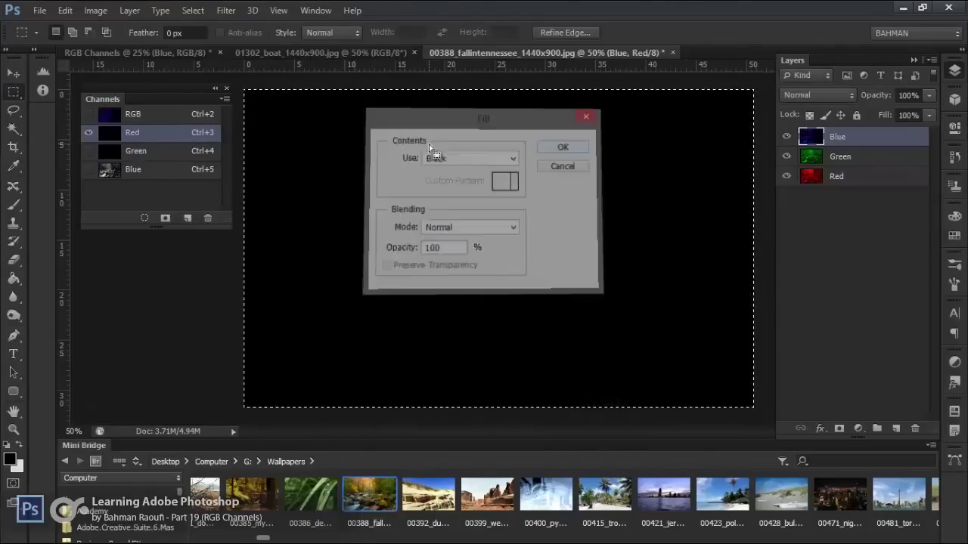
click(125, 118)
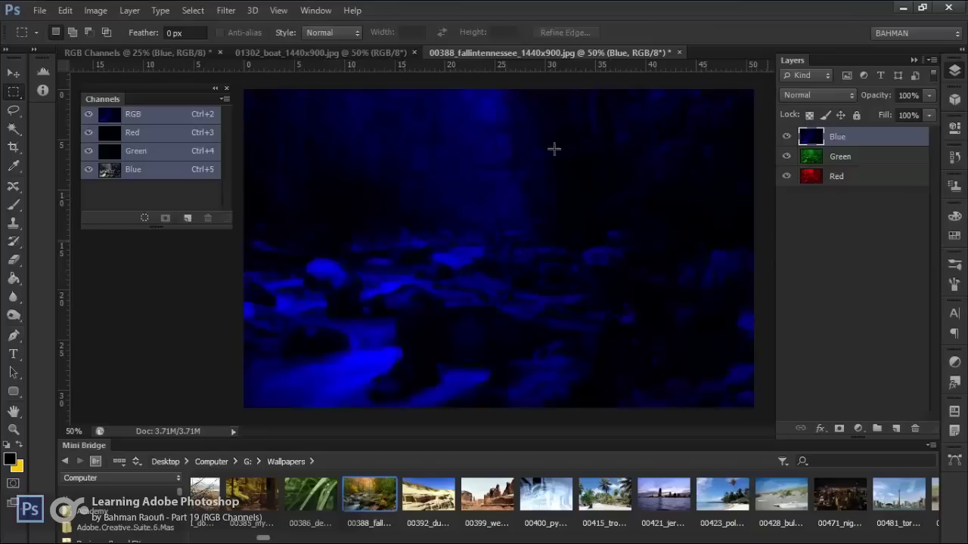
click(176, 52)
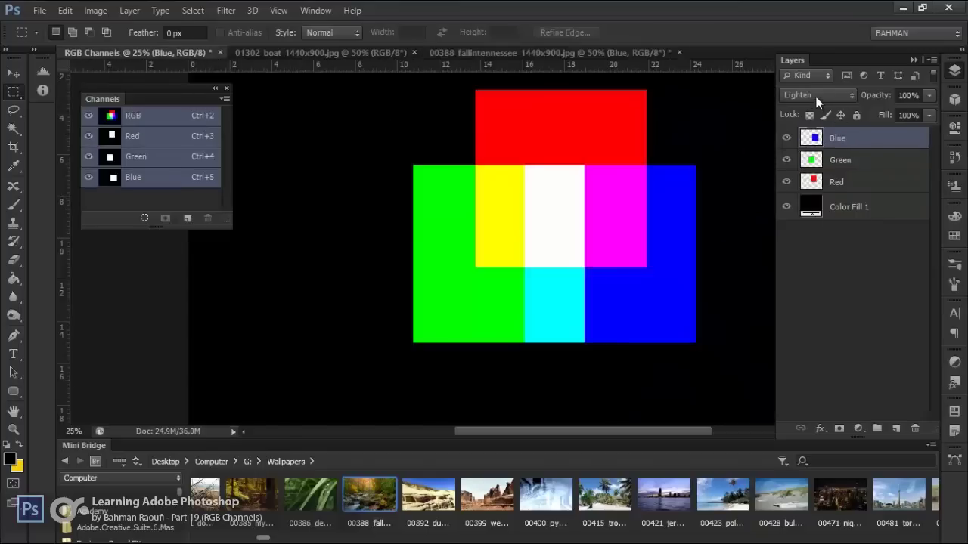
click(839, 168)
double_click(836, 181)
click(838, 138)
click(841, 160)
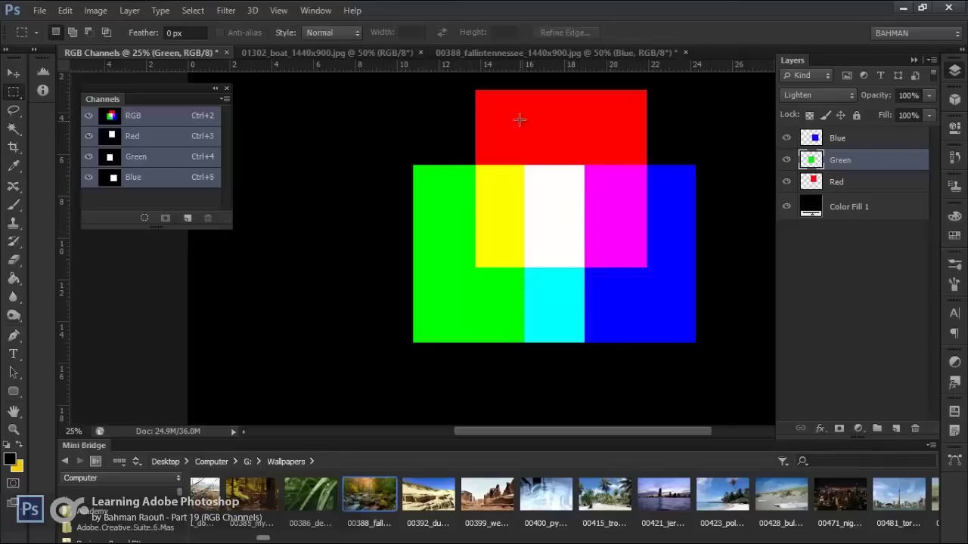
click(488, 54)
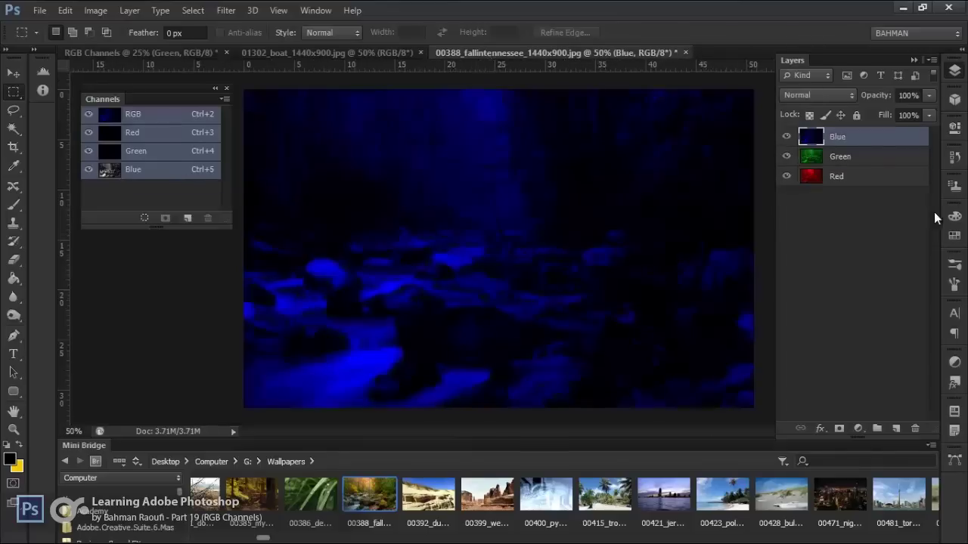
Step: Set the Blue layer's blend mode to Lighten
click(833, 96)
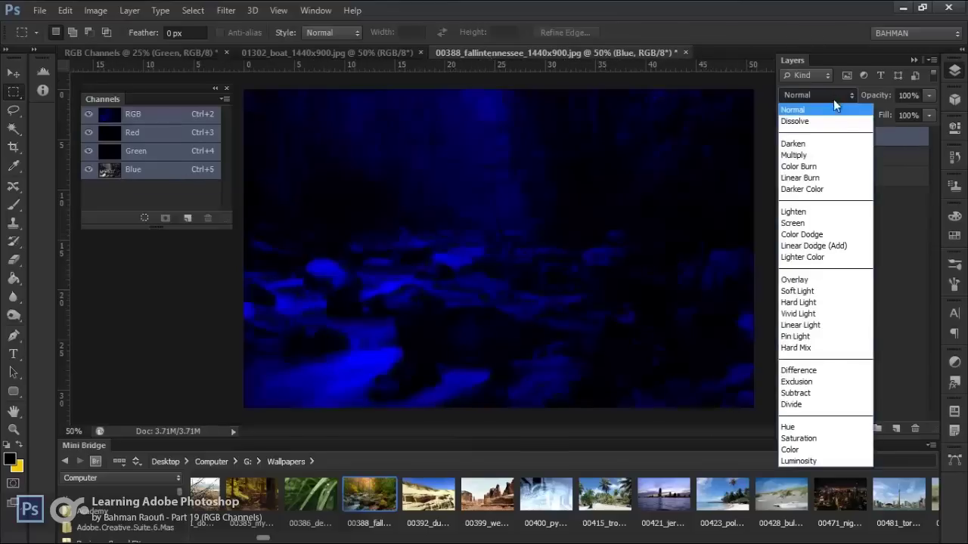
click(913, 226)
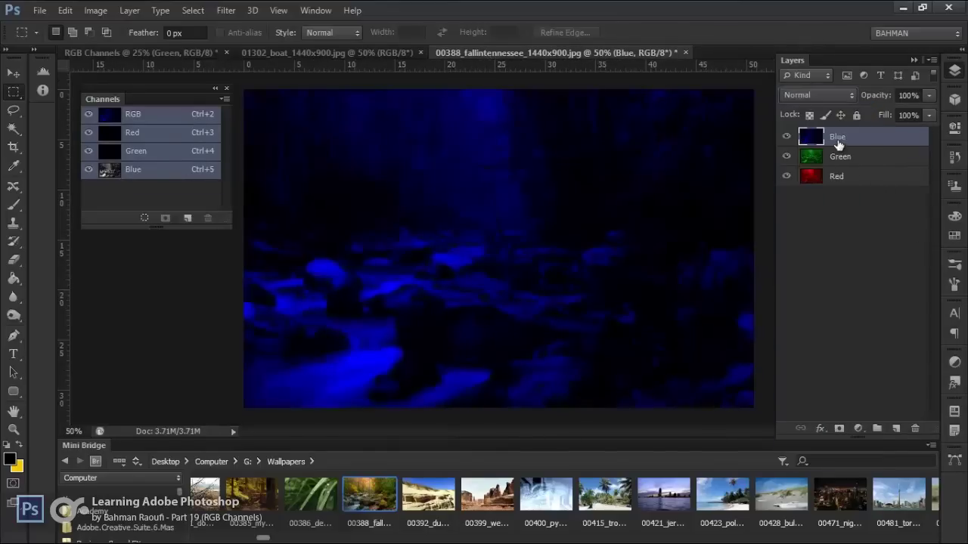
click(826, 93)
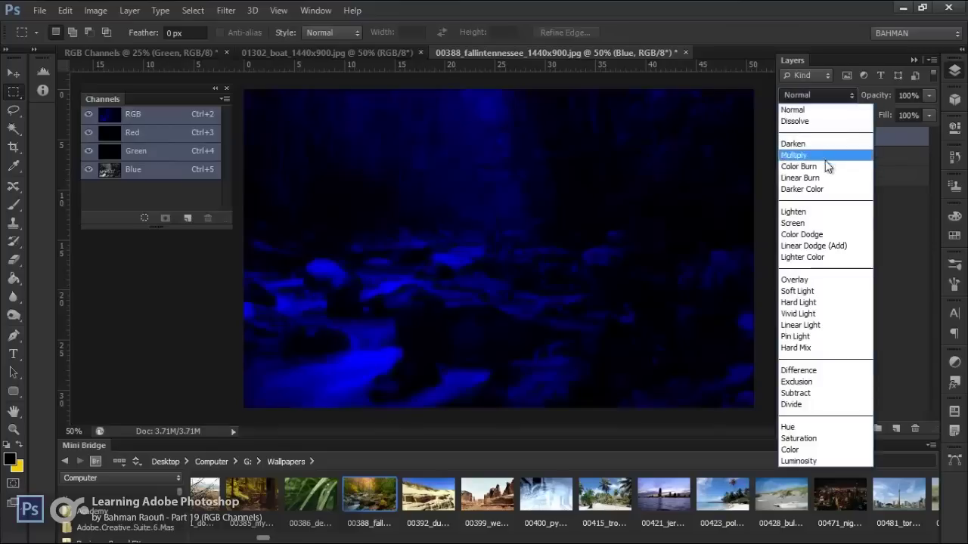
click(821, 212)
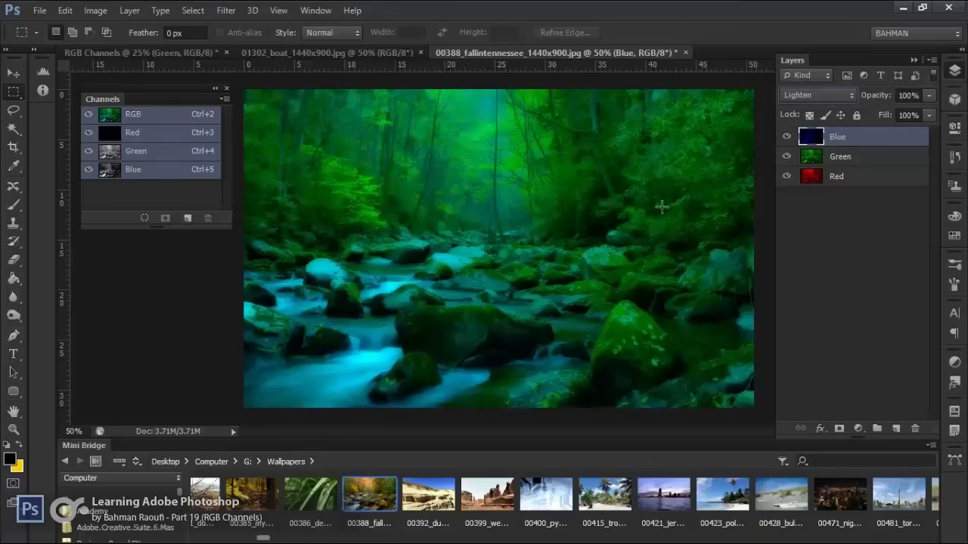
Step: Set the Green layer's blend mode to Lighten as well
click(838, 158)
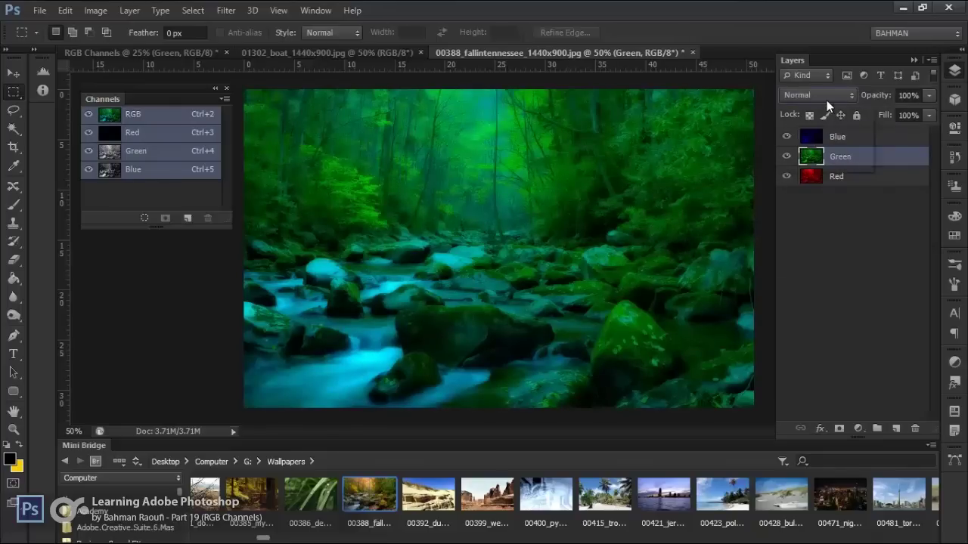
click(824, 95)
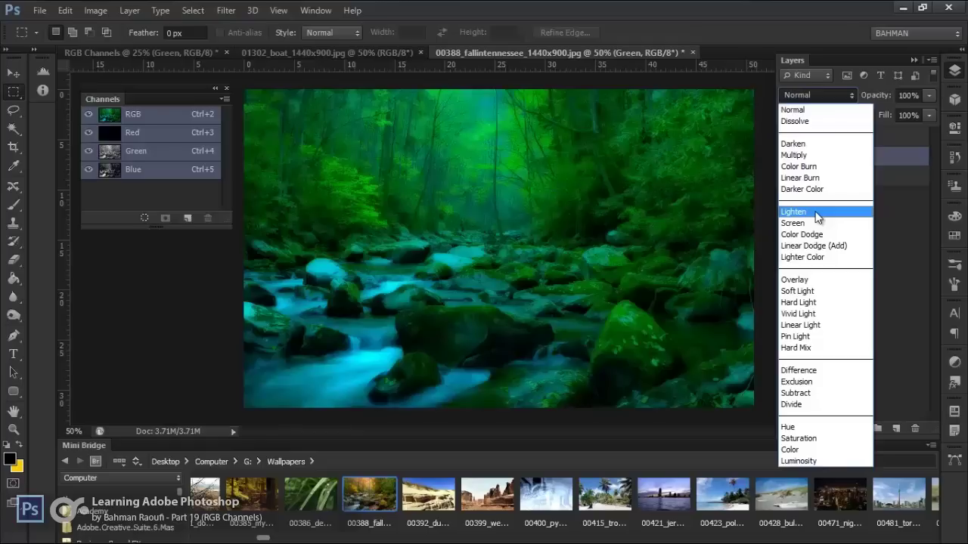
click(816, 217)
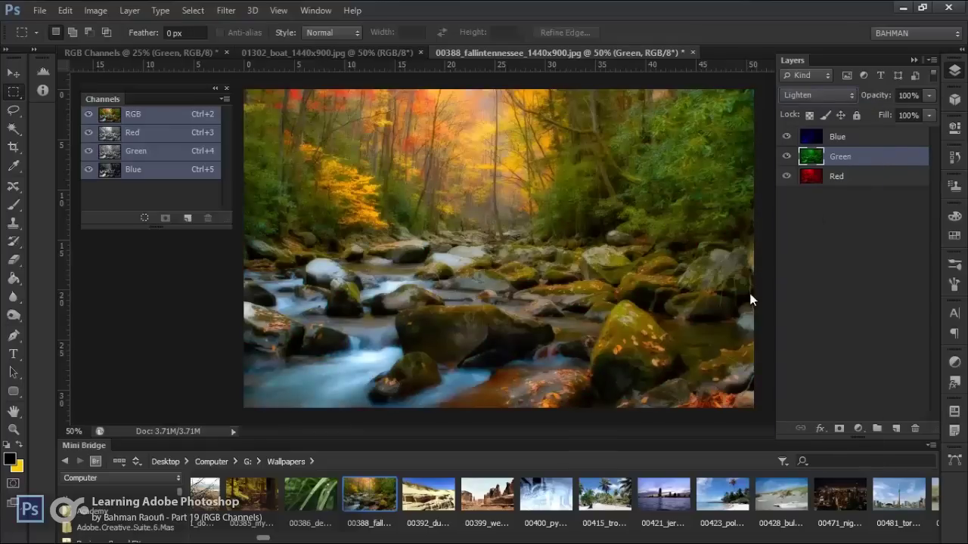
Step: Click through the Red, Green and Blue layers, ending with Blue selected
click(862, 191)
click(859, 158)
click(849, 185)
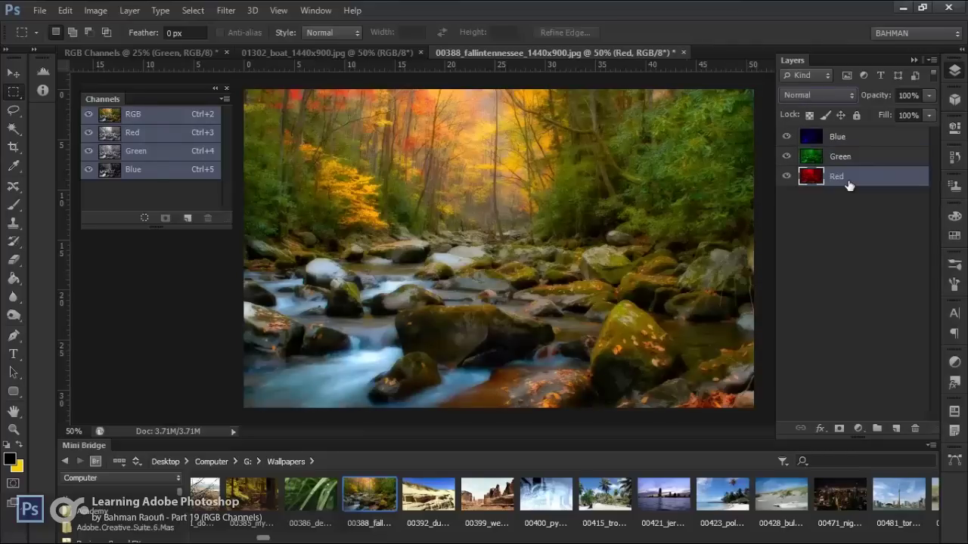
click(851, 158)
click(854, 141)
click(850, 159)
click(859, 141)
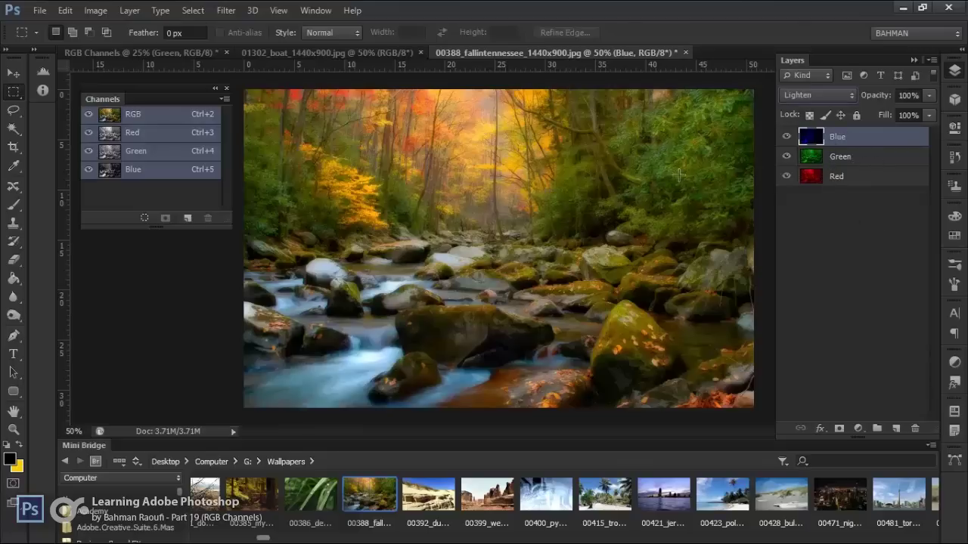
Step: Zoom in and out, then return the Blue layer's blend mode to Normal
scroll(490, 332, up, 1)
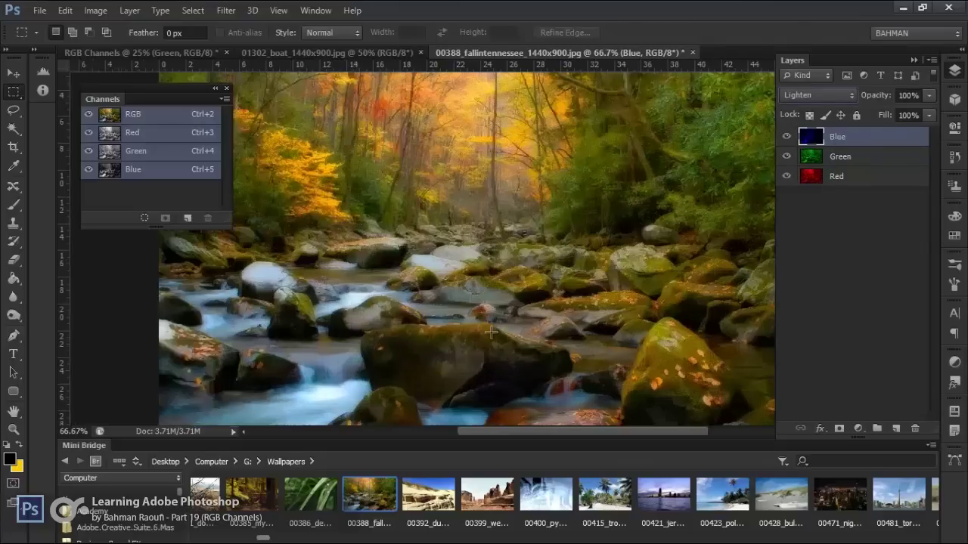
scroll(490, 332, down, 1)
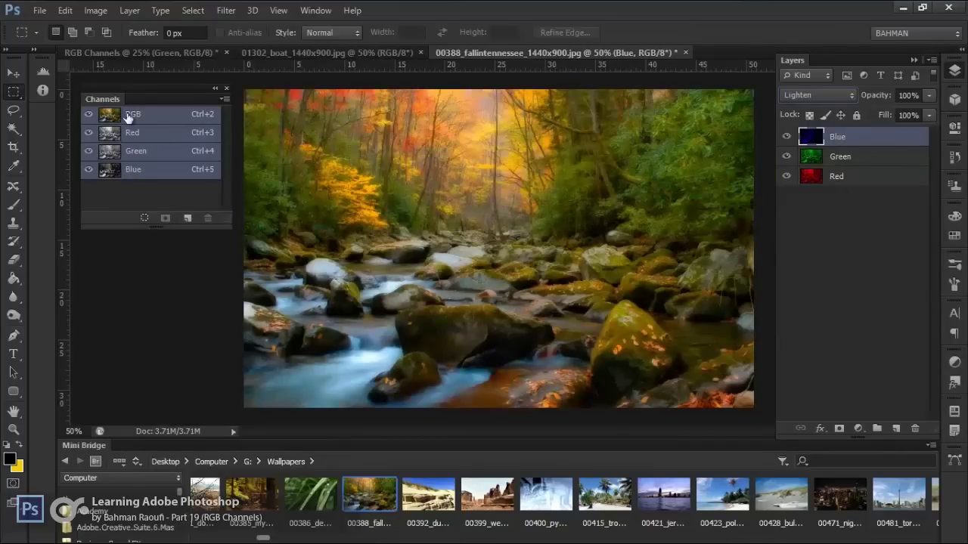
click(813, 97)
click(812, 111)
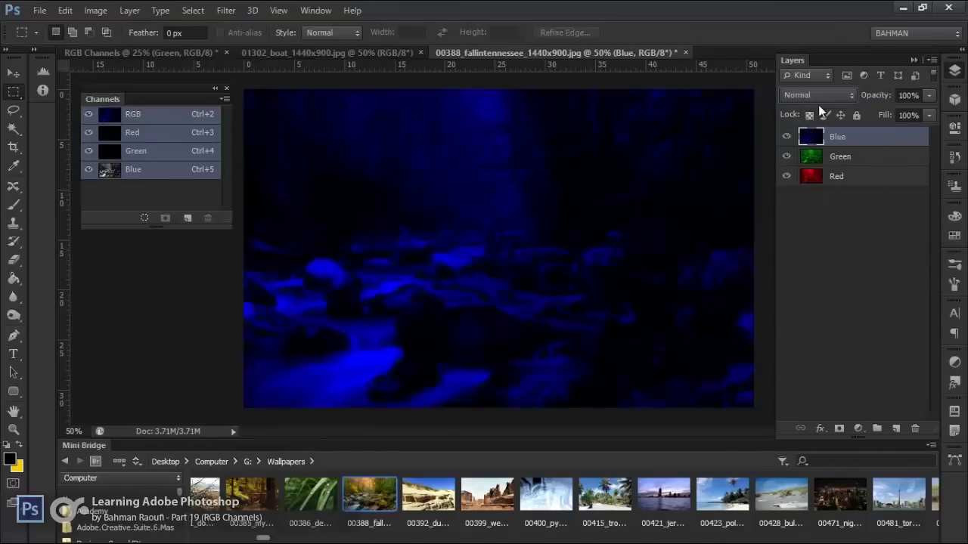
Step: Hide the Blue layer and set the Green layer's blend mode to Lighten
double_click(821, 158)
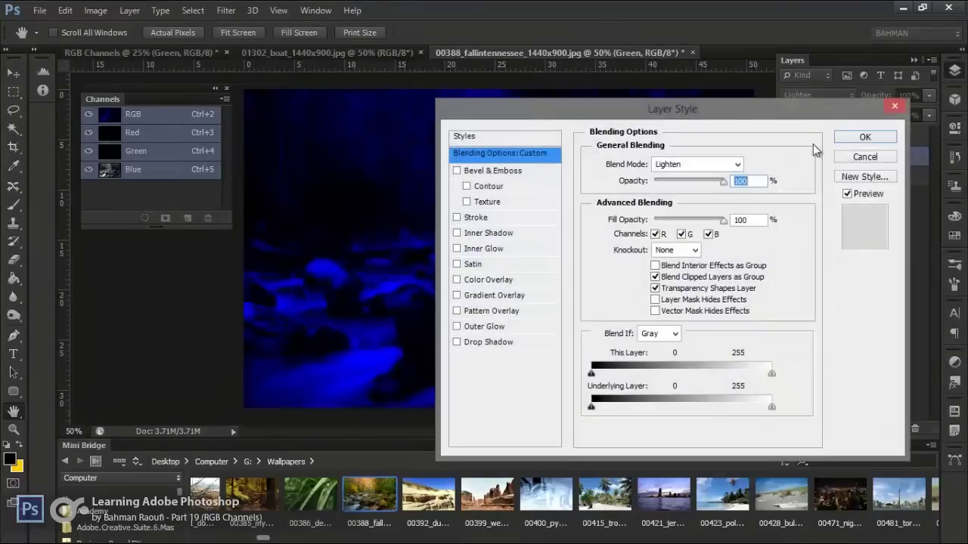
click(854, 159)
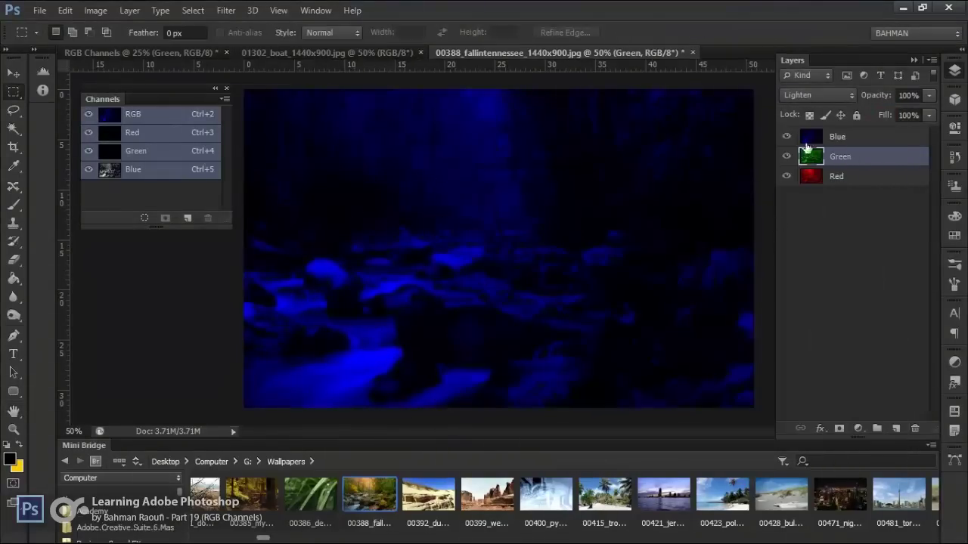
click(813, 96)
click(786, 137)
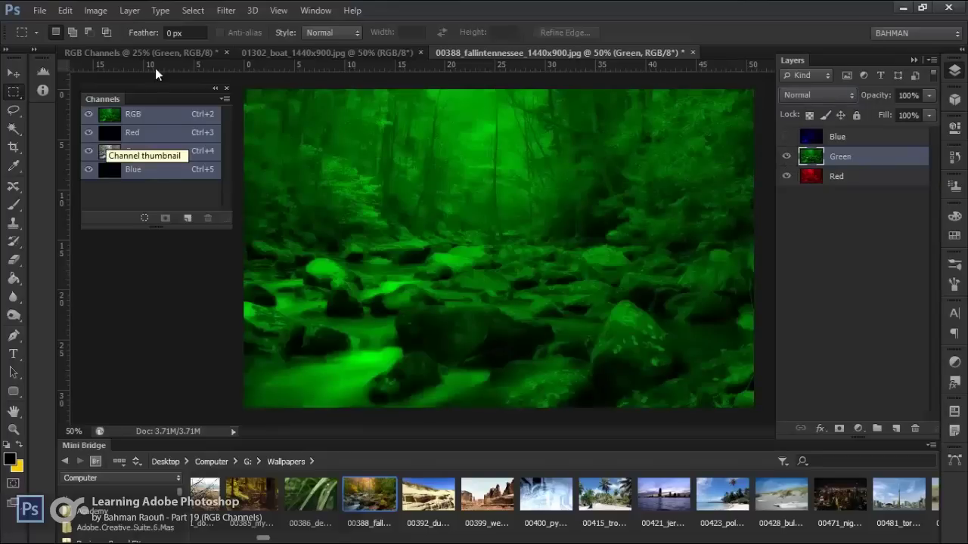
click(787, 96)
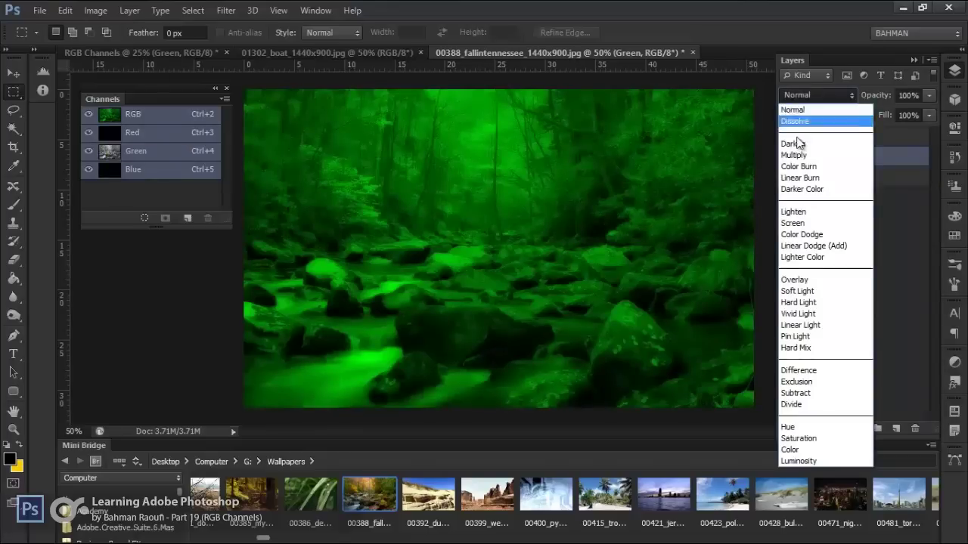
click(794, 210)
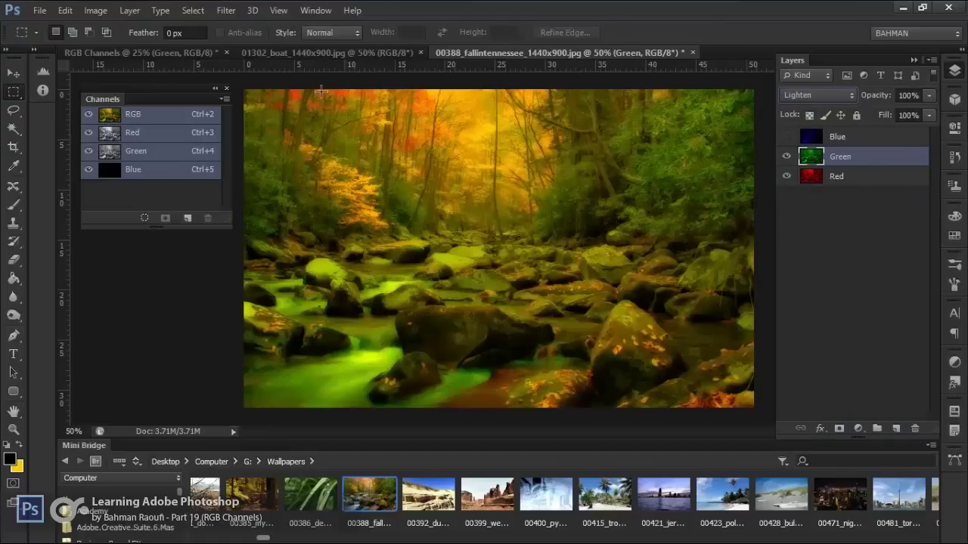
Step: Show the Blue layer again, set it to Lighten, and reselect Green
click(786, 137)
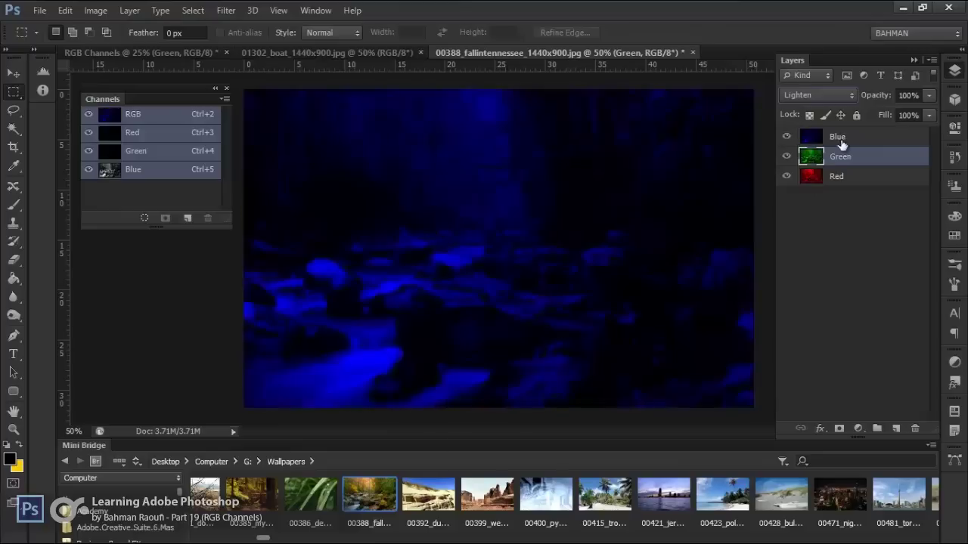
click(837, 136)
click(830, 96)
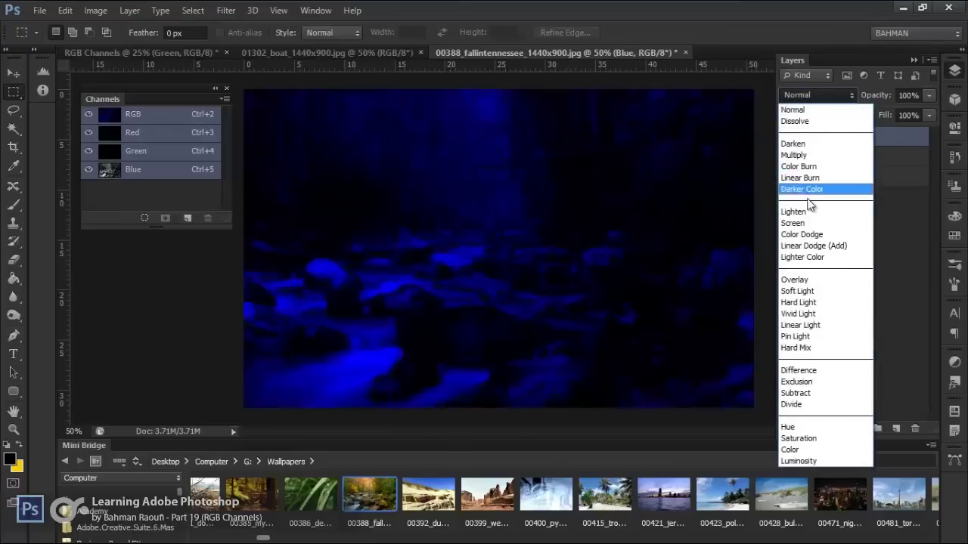
click(803, 211)
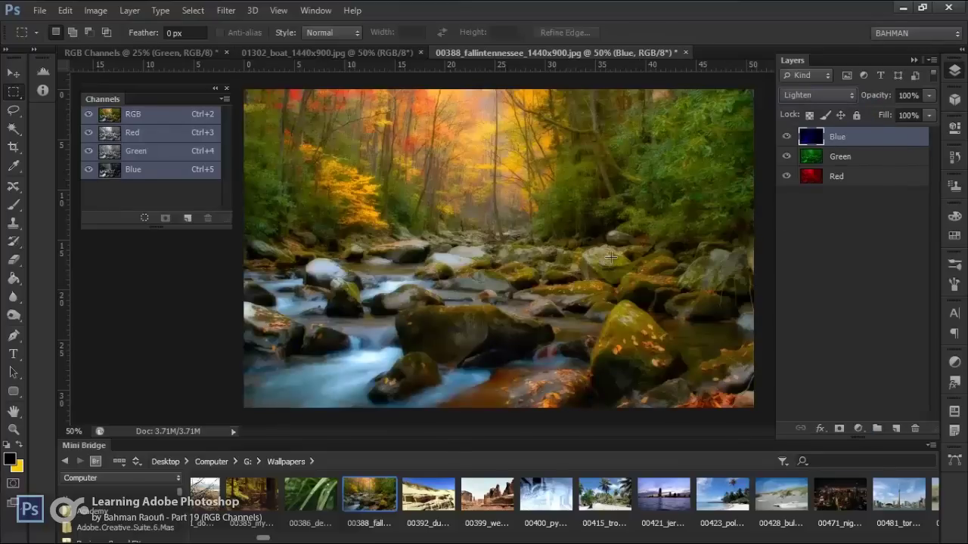
click(838, 157)
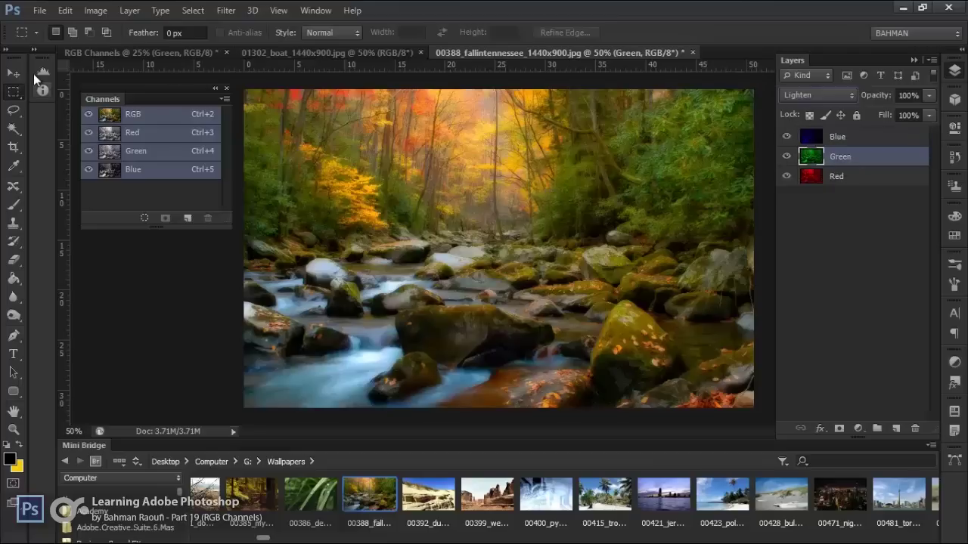
click(13, 74)
drag(605, 259, 628, 297)
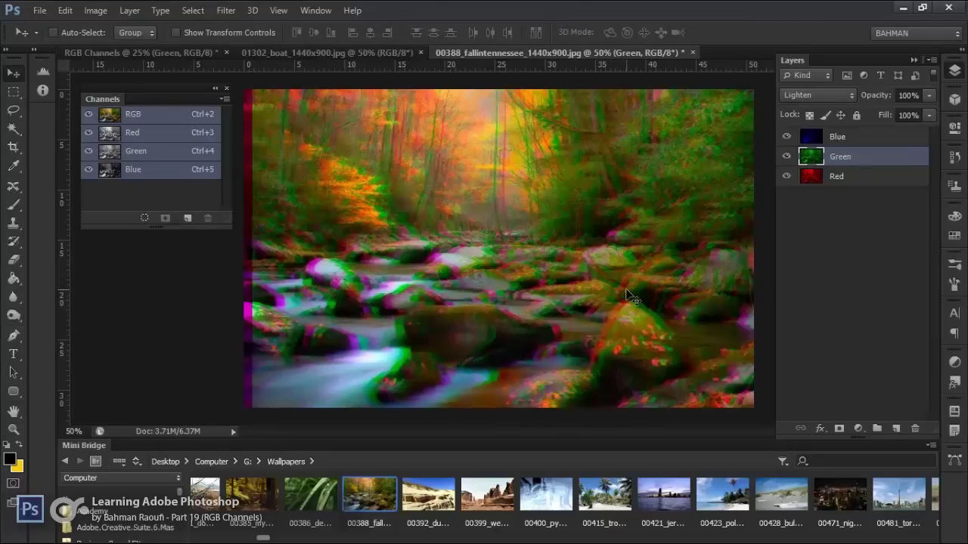
key(ctrl+z)
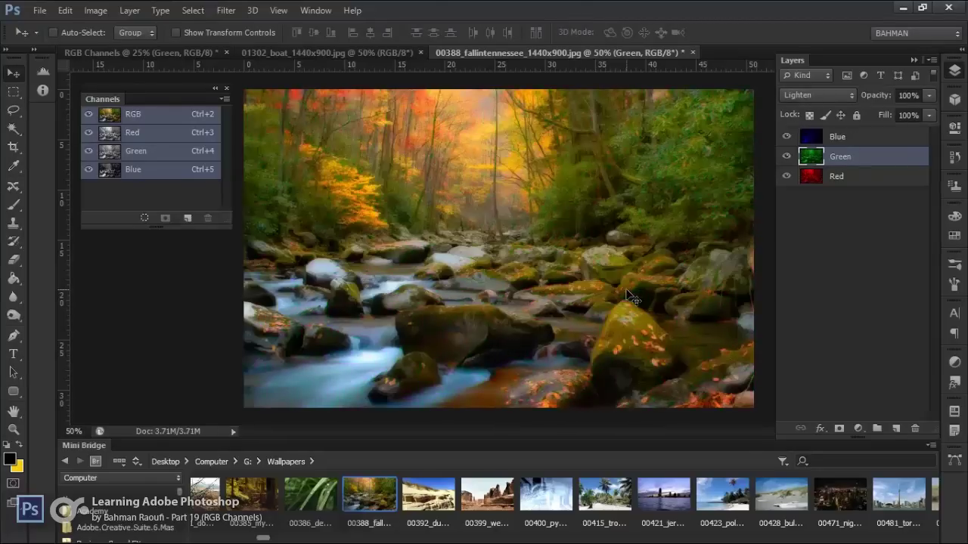
click(877, 140)
drag(605, 179, 593, 183)
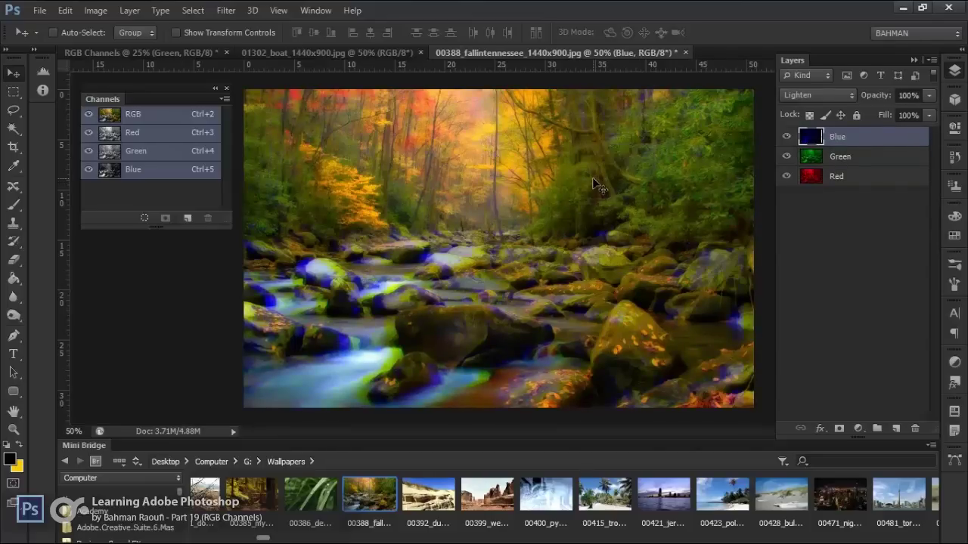
key(ctrl+z)
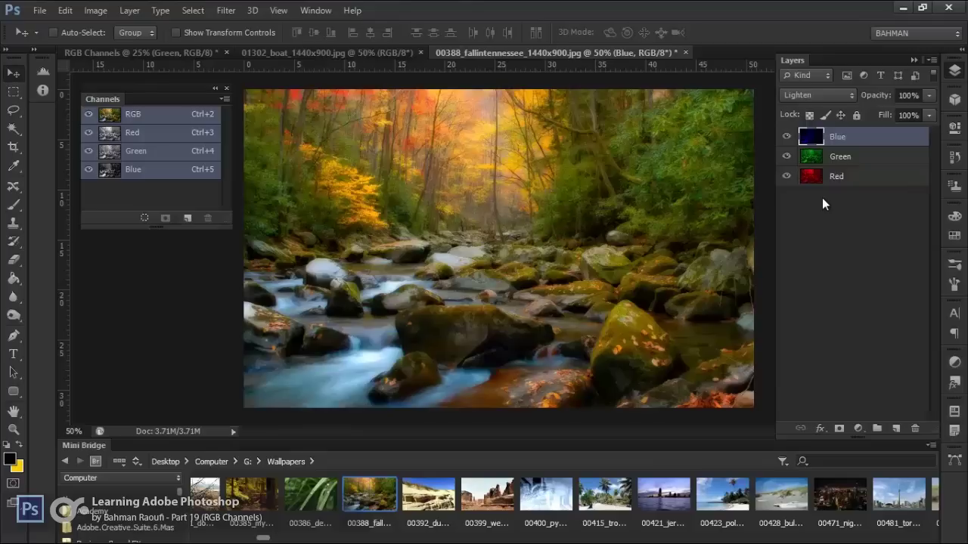
Step: Drop the Green layer's opacity to 77%, then restore it to 100%
click(846, 158)
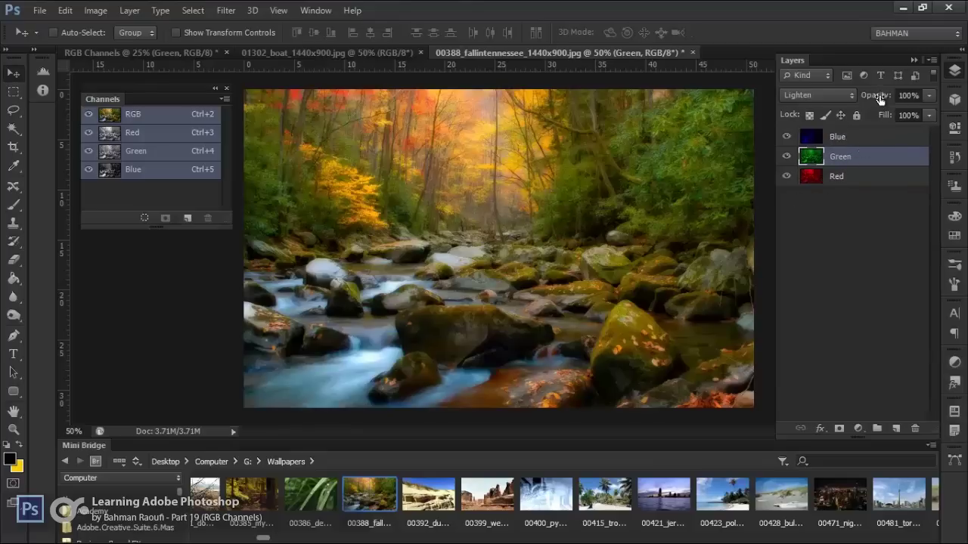
drag(879, 94, 866, 96)
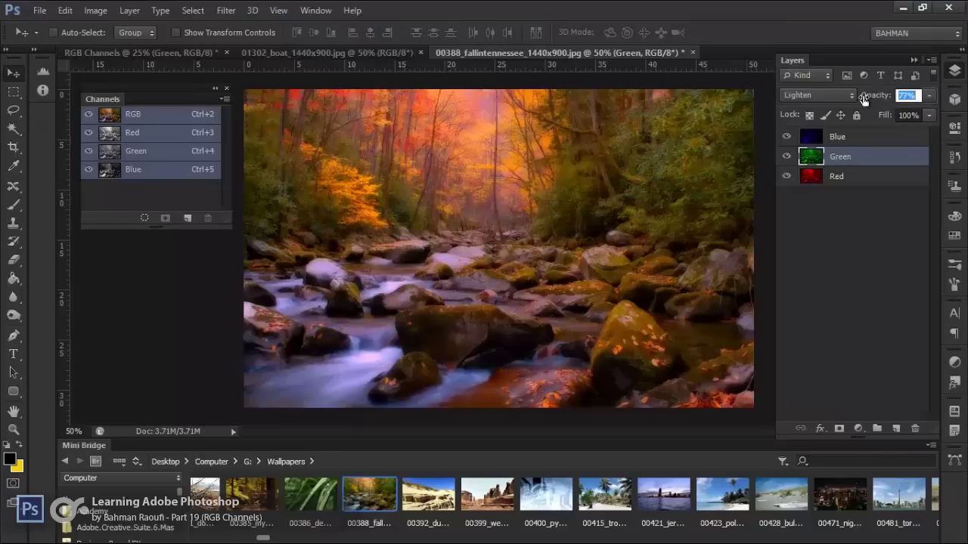
mouse_move(862, 99)
mouse_down()
mouse_move(876, 99)
mouse_move(846, 100)
mouse_move(926, 100)
mouse_move(869, 101)
mouse_up()
key(alt+bracketright)
Step: Drop the Red layer's opacity to 77% and back to 100%, then open the Image menu
click(862, 177)
drag(866, 100, 864, 101)
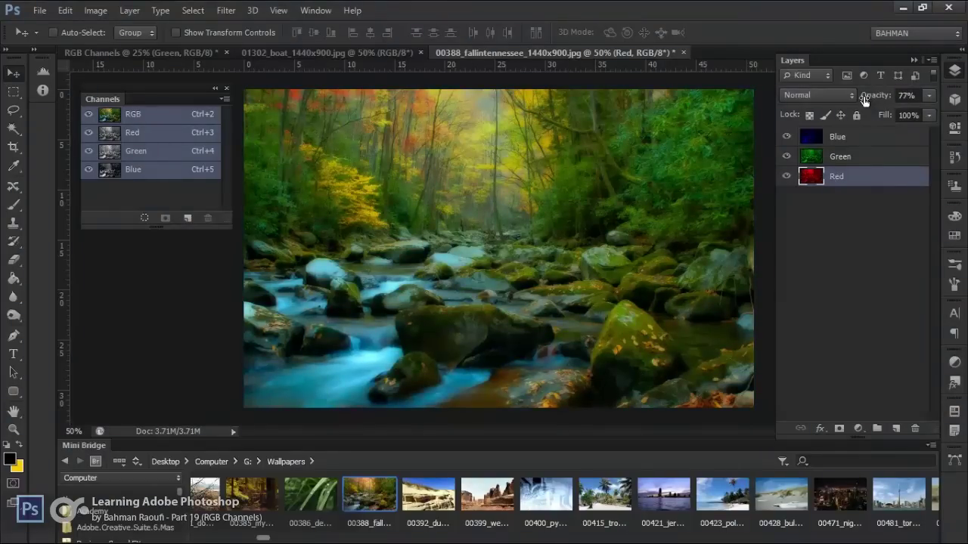
drag(867, 95, 896, 121)
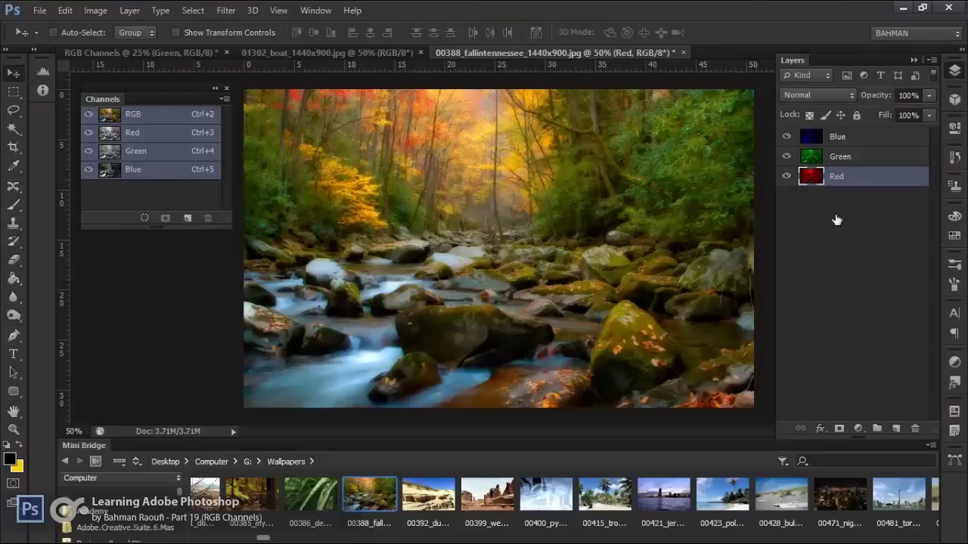
click(95, 11)
mouse_move(116, 46)
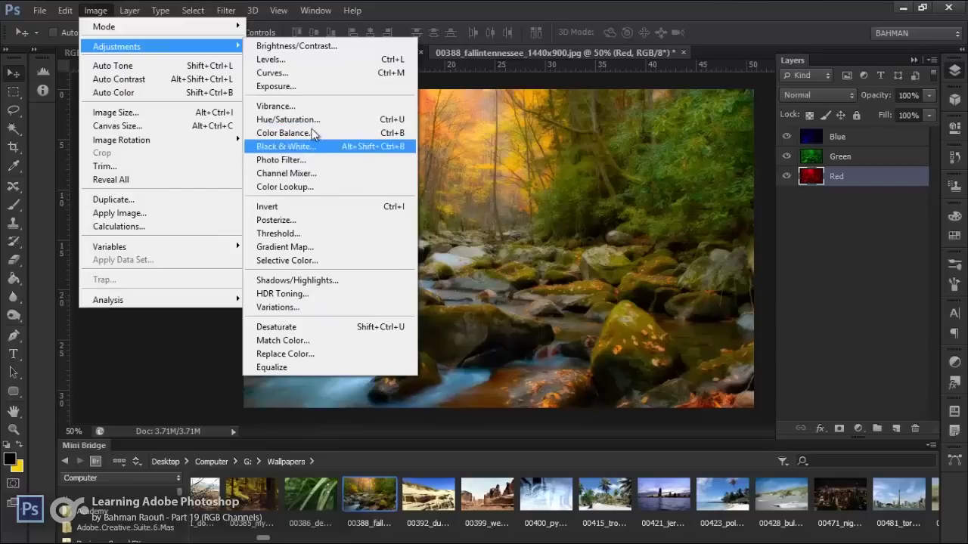
Step: Close the Image > Adjustments menu without choosing any adjustment
click(908, 242)
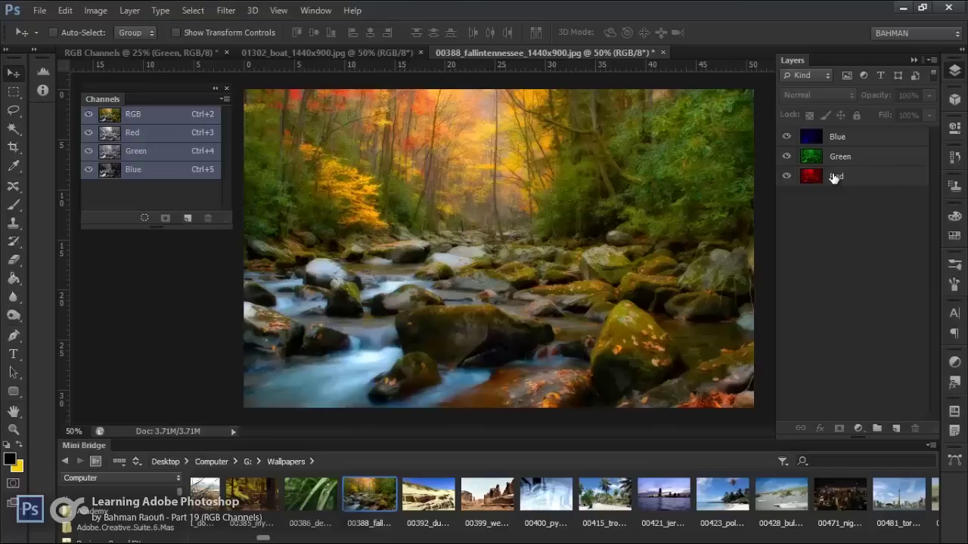
Step: On the Green layer, try Hue/Saturation Lightness at +24, then +16, and close the dialog
click(835, 159)
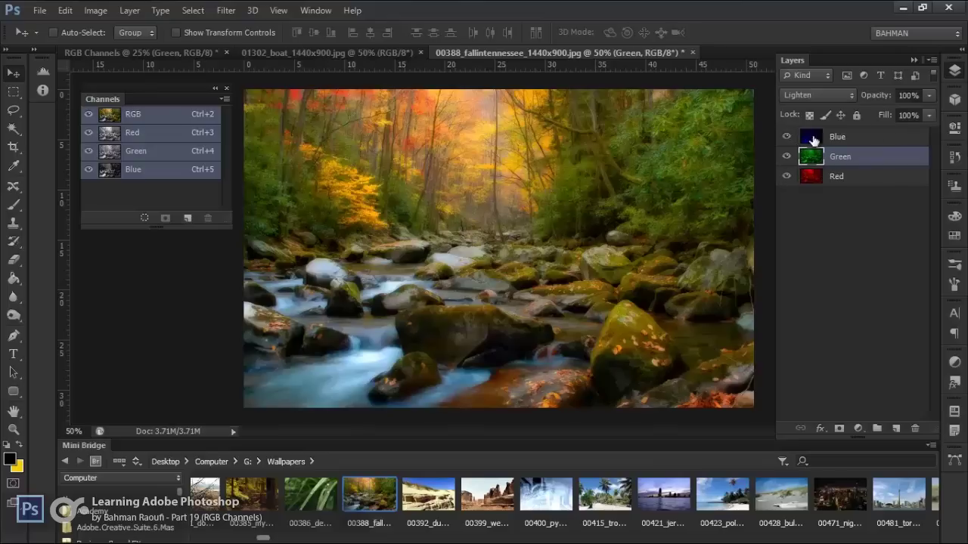
drag(883, 115, 911, 122)
key(ctrl+u)
drag(451, 260, 467, 259)
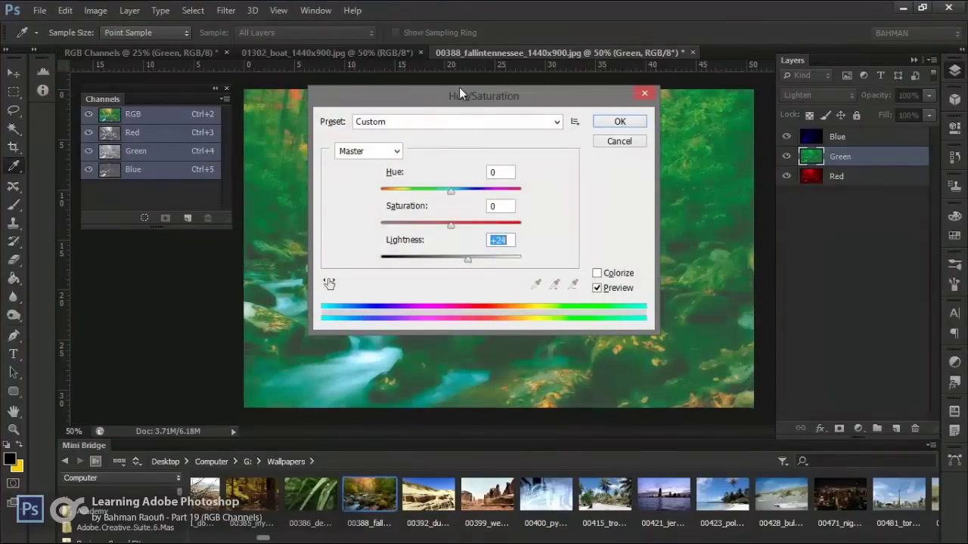
drag(459, 92, 798, 213)
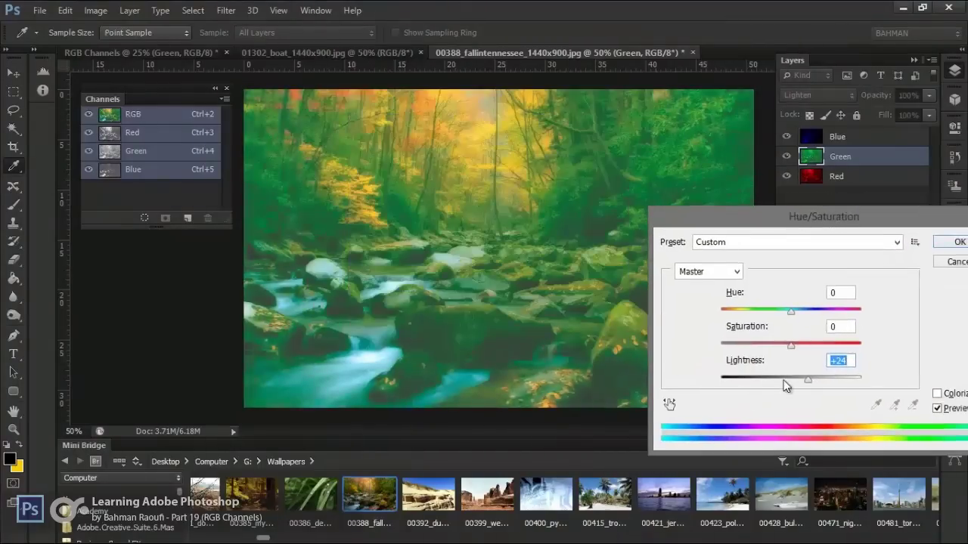
drag(809, 379, 802, 381)
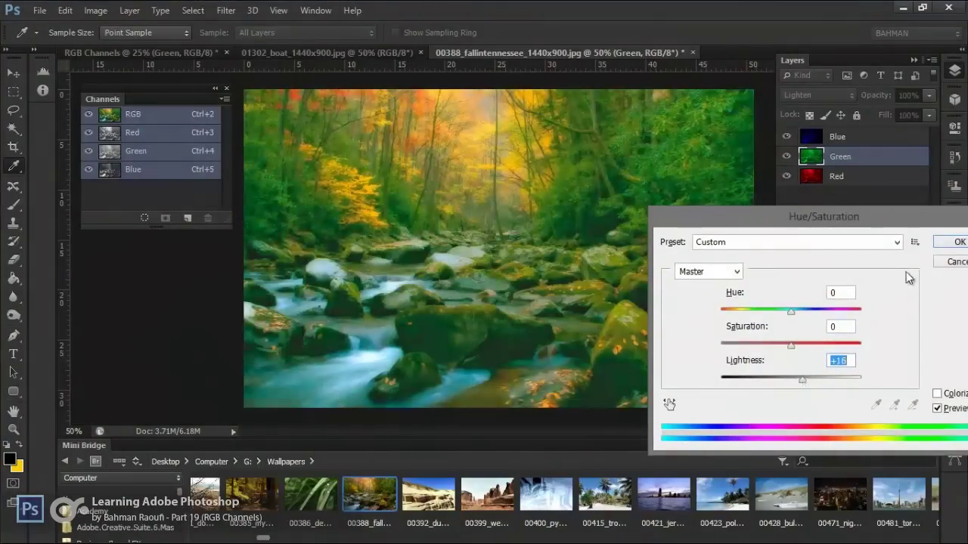
click(954, 263)
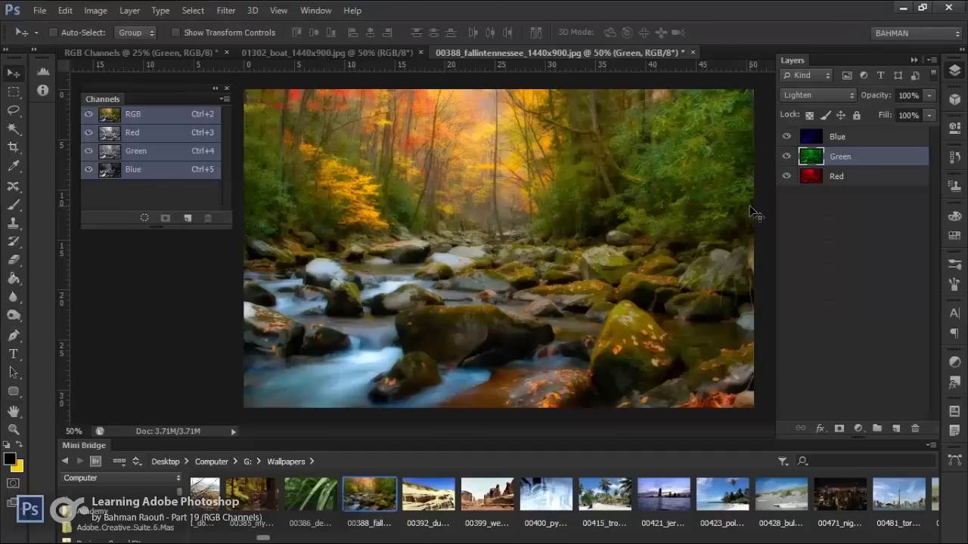
click(786, 176)
click(787, 136)
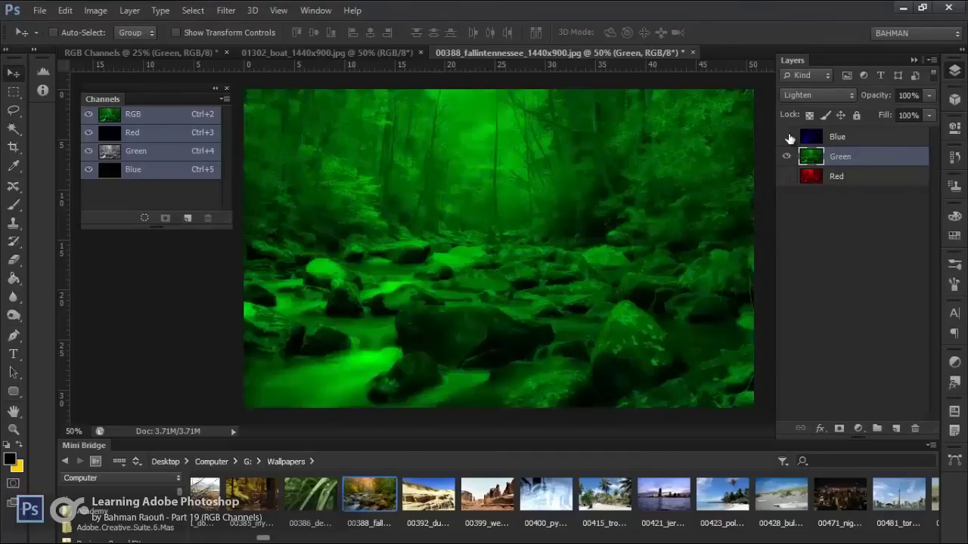
click(786, 176)
click(786, 137)
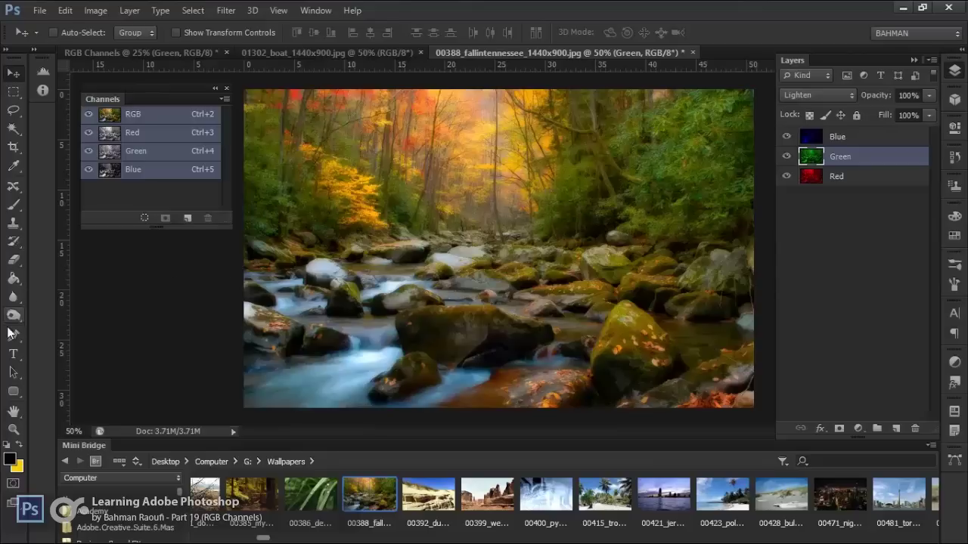
Step: With the Brush tool, paint trial strokes on the foliage and undo them
click(13, 204)
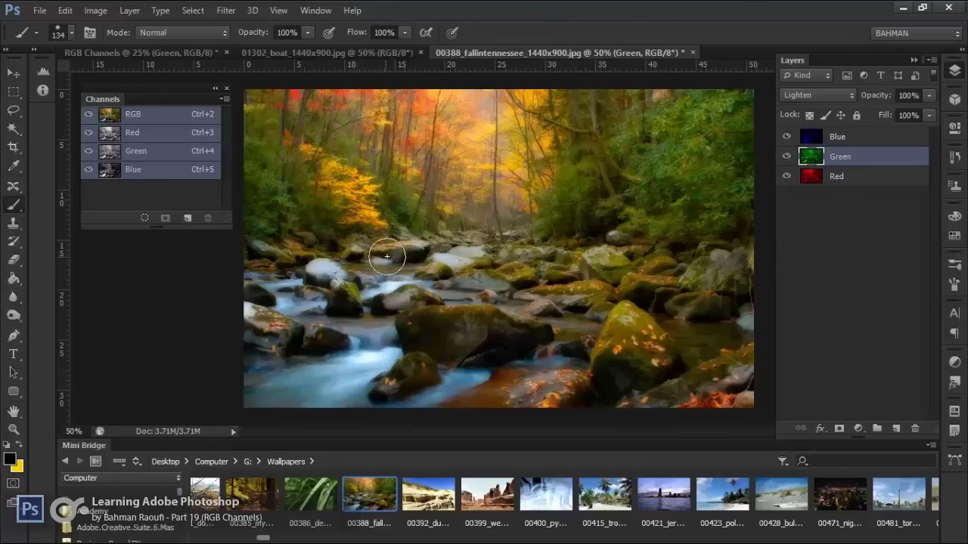
click(786, 177)
click(786, 137)
drag(340, 170, 368, 216)
key(ctrl+z)
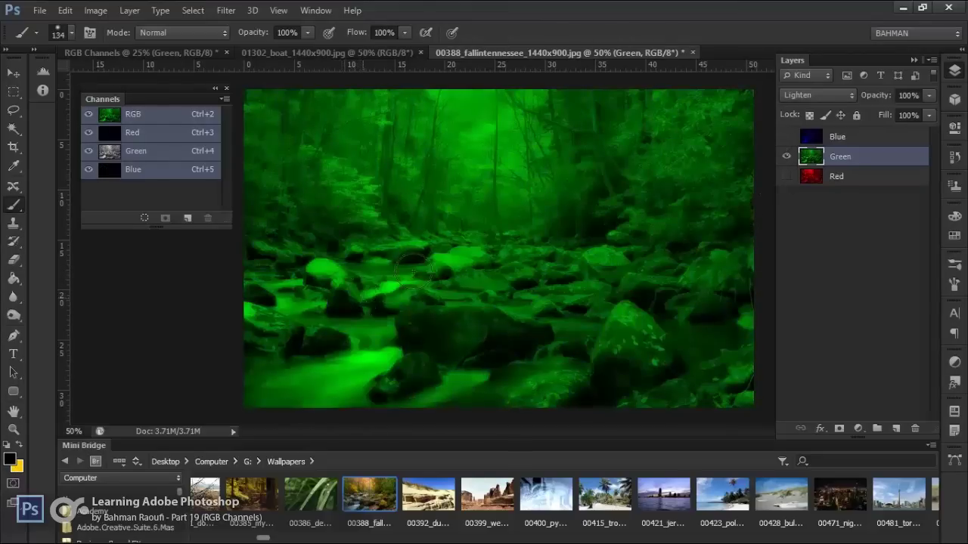
click(787, 136)
click(786, 177)
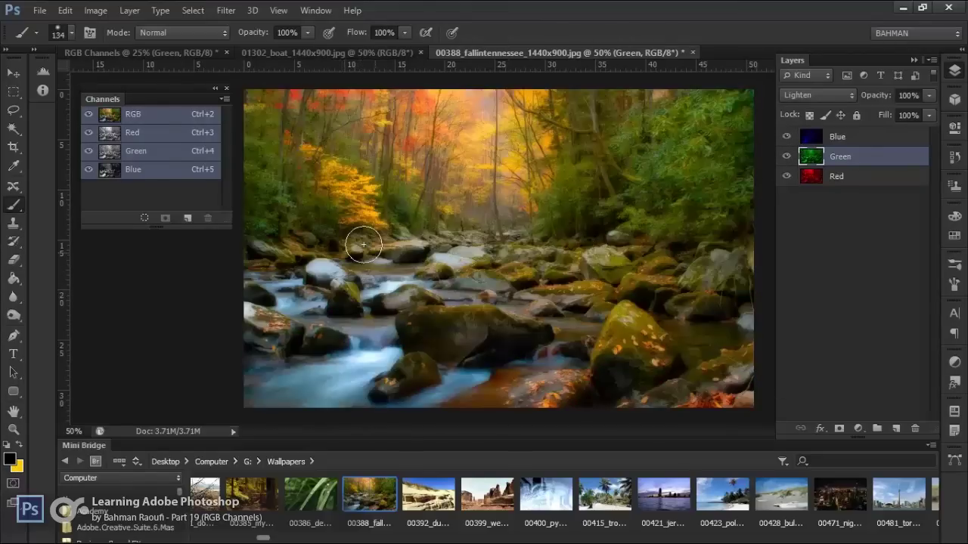
drag(375, 225, 312, 155)
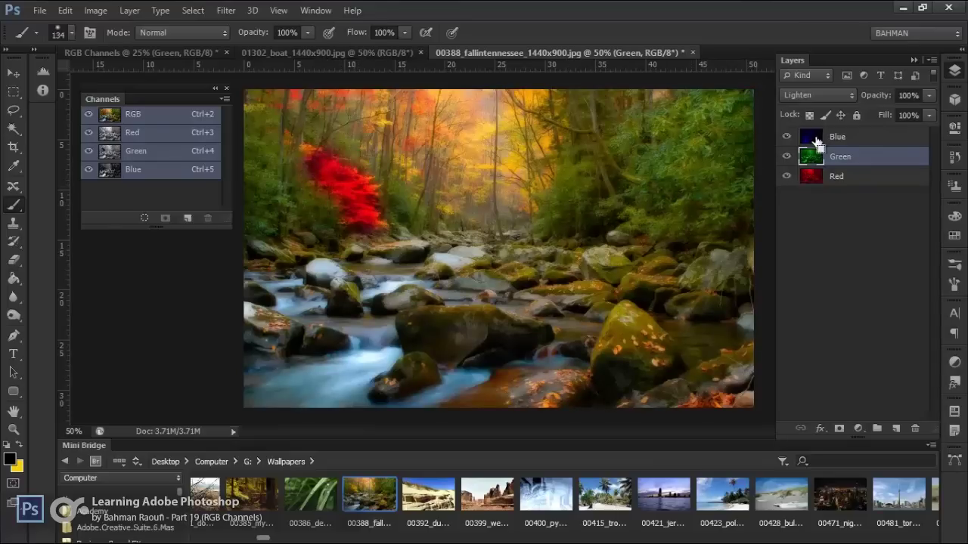
drag(320, 162, 335, 186)
key(ctrl+z)
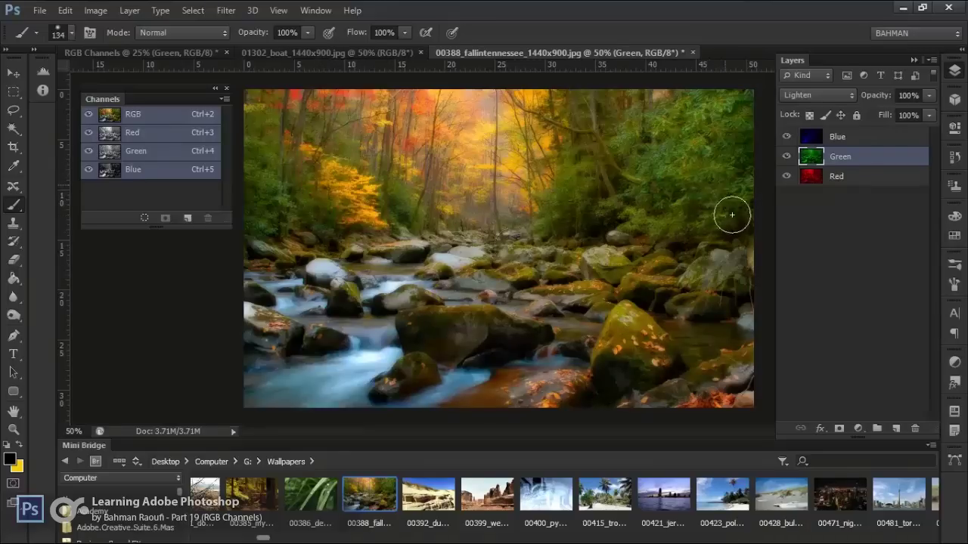
mouse_move(717, 209)
mouse_down()
mouse_move(713, 103)
mouse_move(730, 205)
mouse_move(720, 106)
mouse_move(703, 210)
mouse_move(749, 209)
mouse_up()
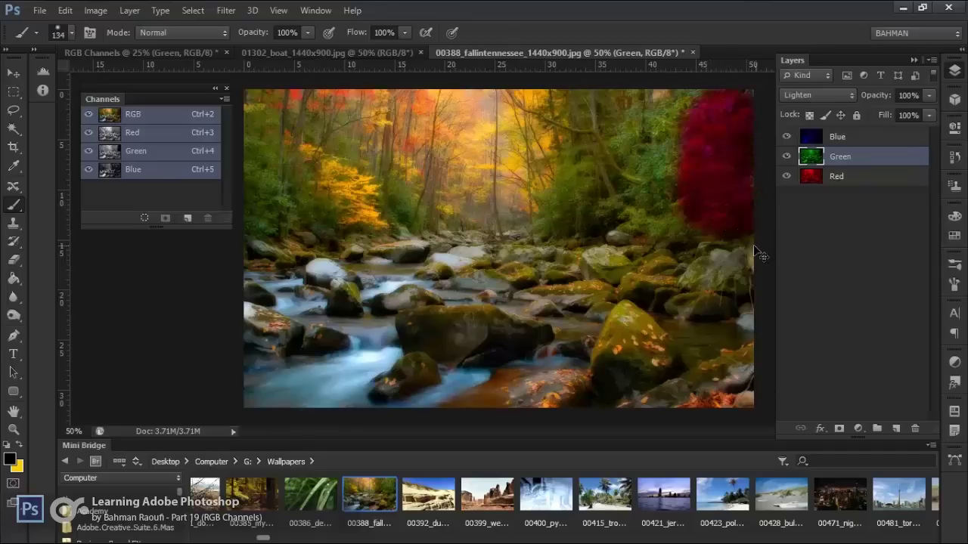
key(ctrl+z)
Step: Set the brush to 411 px at 24% opacity and tint the stream on the Blue layer
right_click(565, 268)
drag(657, 301, 671, 303)
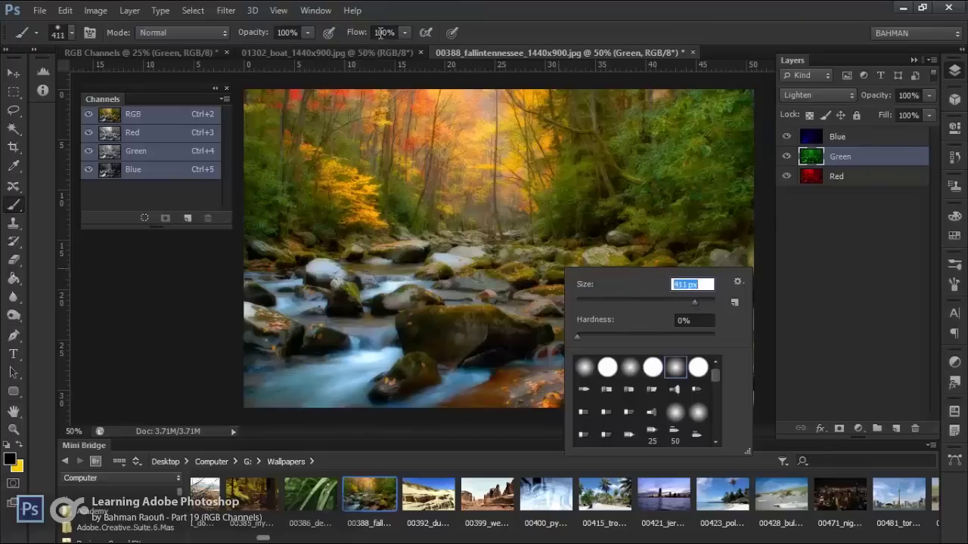
drag(245, 34, 213, 40)
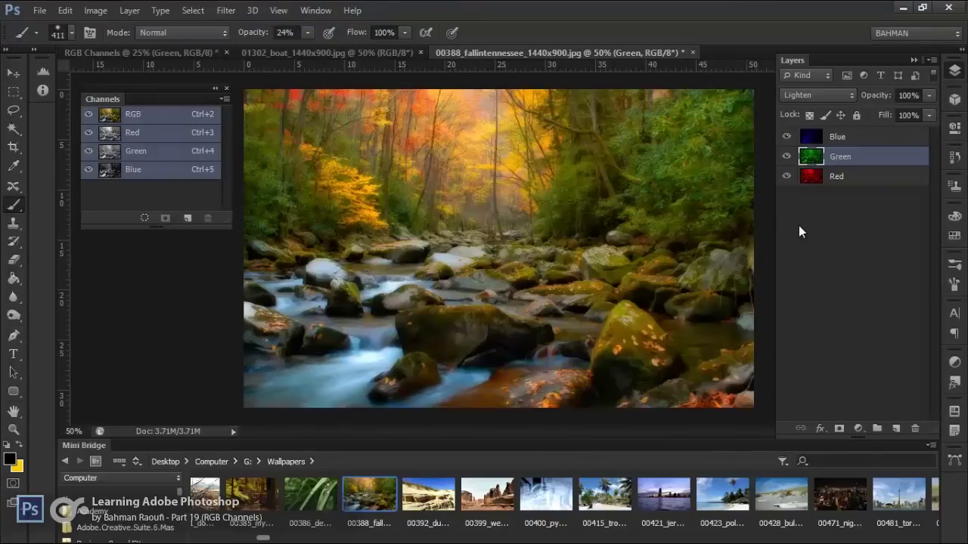
click(839, 137)
mouse_move(332, 363)
mouse_down()
mouse_move(351, 378)
mouse_move(249, 389)
mouse_move(472, 370)
mouse_move(205, 378)
mouse_move(460, 384)
mouse_move(346, 411)
mouse_move(184, 411)
mouse_move(617, 394)
mouse_up()
Step: Paint the misty top-centre forest green-yellow on the Red layer
drag(484, 144, 446, 139)
mouse_move(446, 140)
mouse_down()
mouse_move(482, 154)
mouse_move(477, 129)
mouse_move(511, 156)
mouse_move(503, 136)
mouse_up()
click(840, 156)
key(ctrl+alt+z)
key(ctrl+alt+z)
key(ctrl+alt+z)
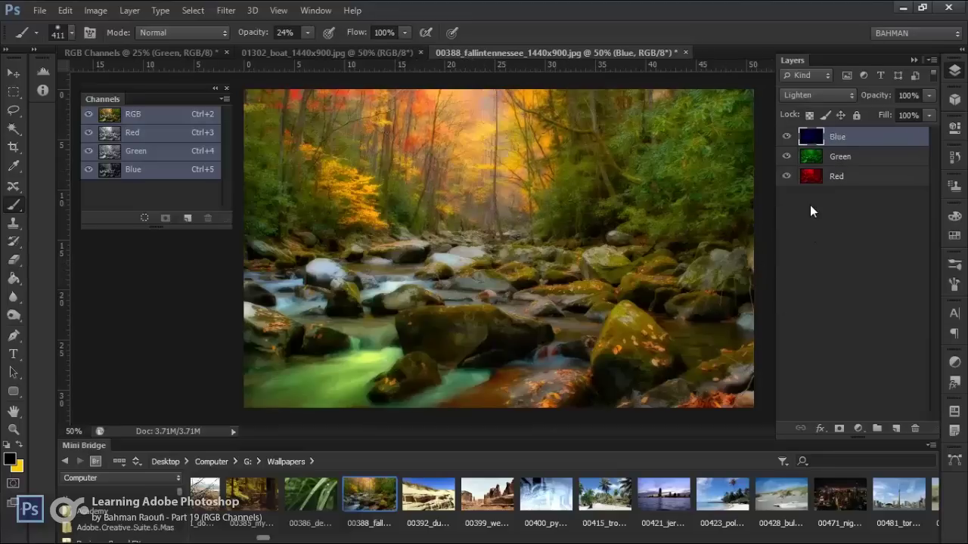
click(794, 178)
mouse_move(483, 144)
mouse_down()
mouse_move(518, 175)
mouse_move(495, 114)
mouse_up()
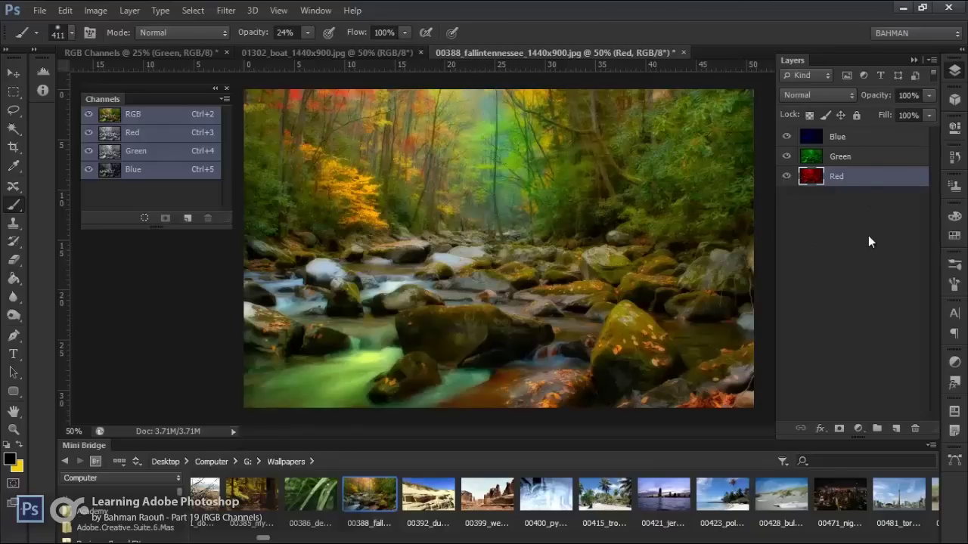
Step: Set the foreground colour to white and try a haze on the Blue layer, then undo it
click(9, 459)
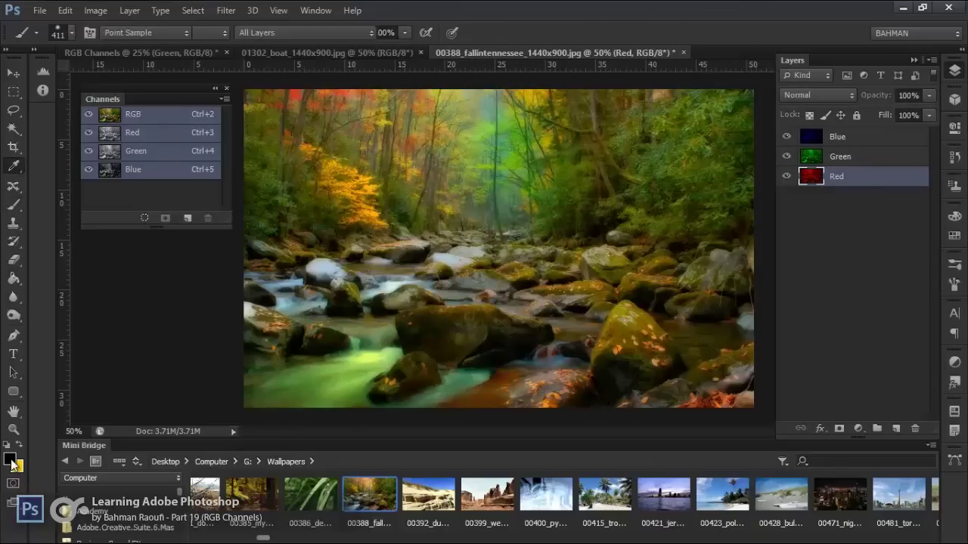
click(420, 123)
click(756, 114)
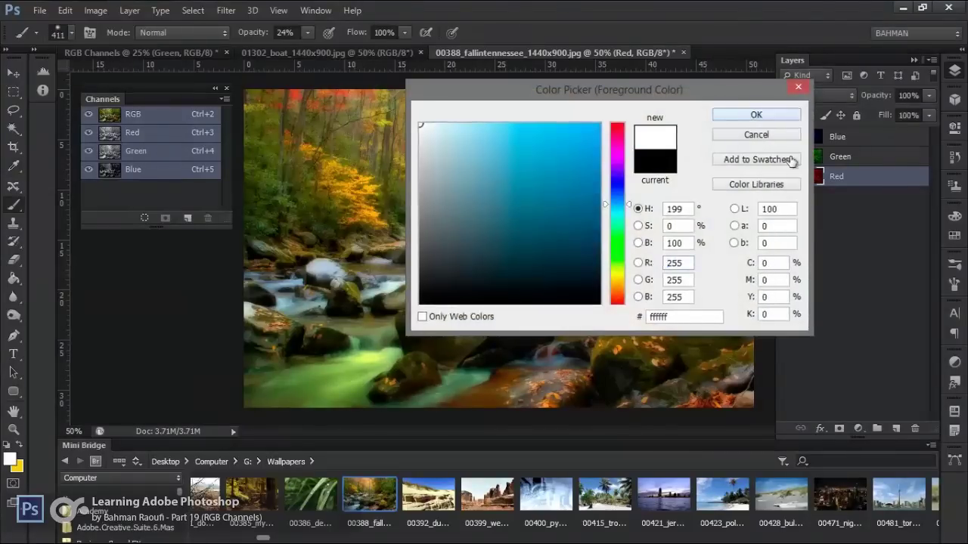
click(850, 161)
click(853, 143)
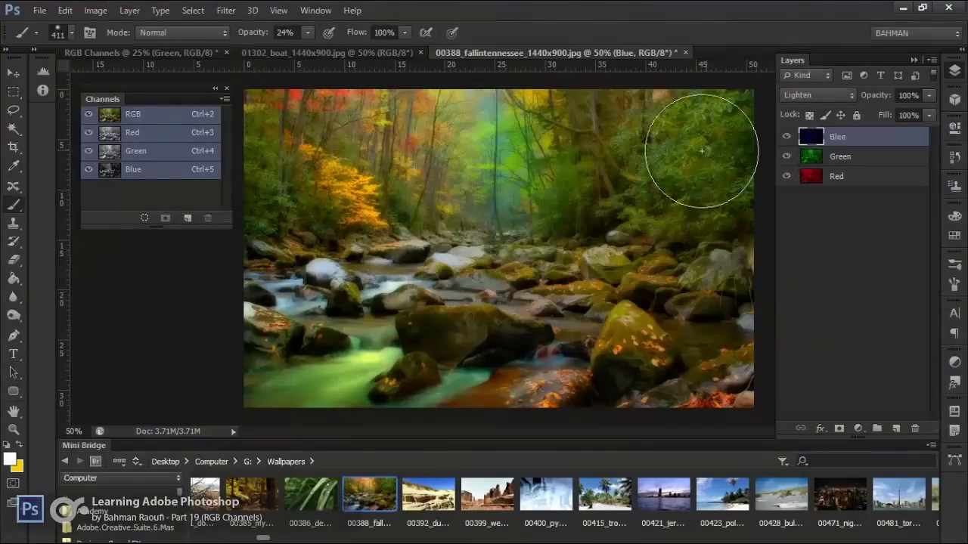
mouse_move(700, 163)
mouse_down()
mouse_move(651, 190)
mouse_move(734, 195)
mouse_move(703, 113)
mouse_up()
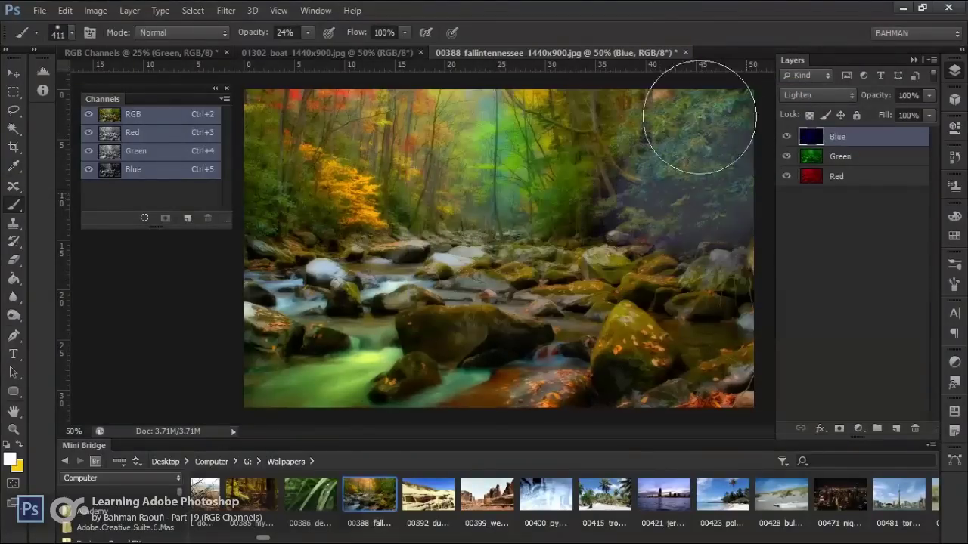
key(ctrl+z)
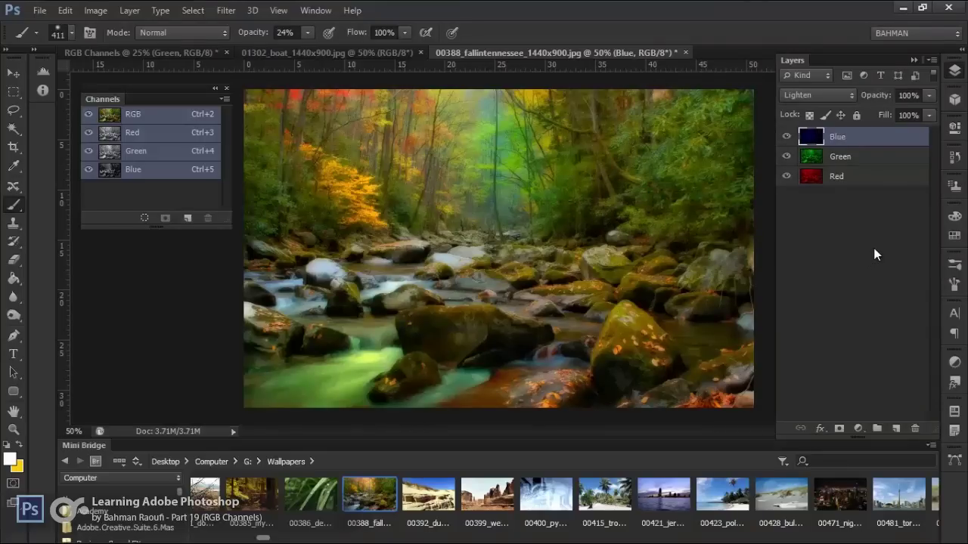
Step: Brush a blue haze across the middle band, inspect it with layer visibility, then undo
drag(746, 270, 257, 226)
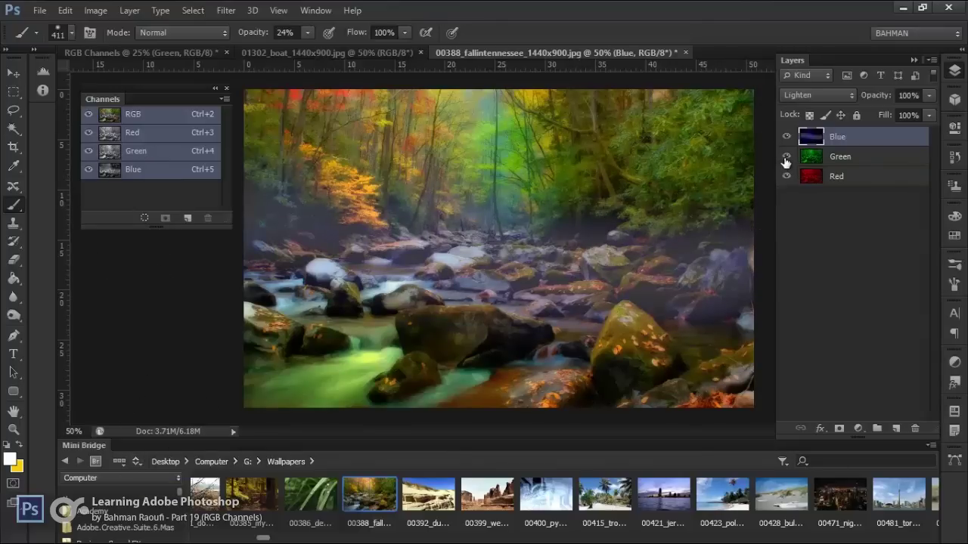
drag(787, 157, 775, 190)
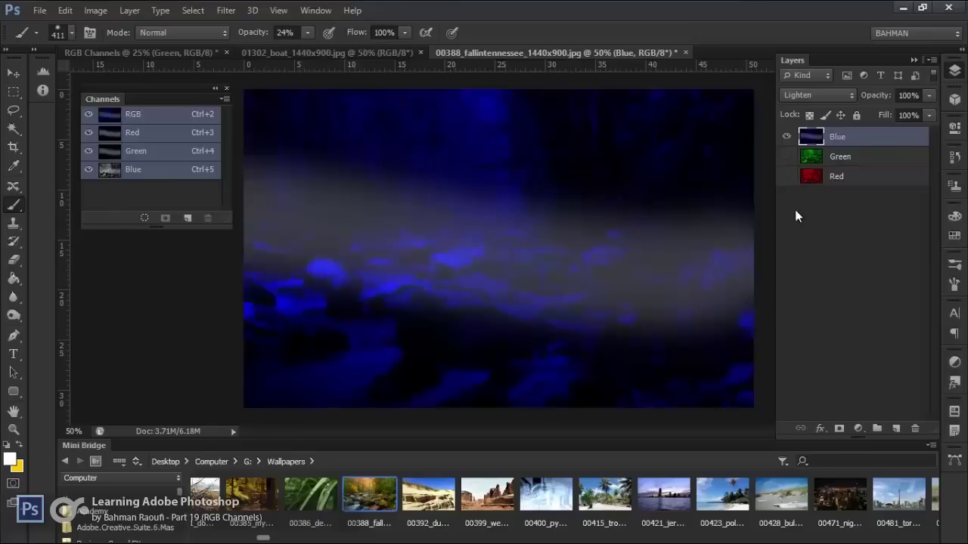
click(786, 176)
click(786, 157)
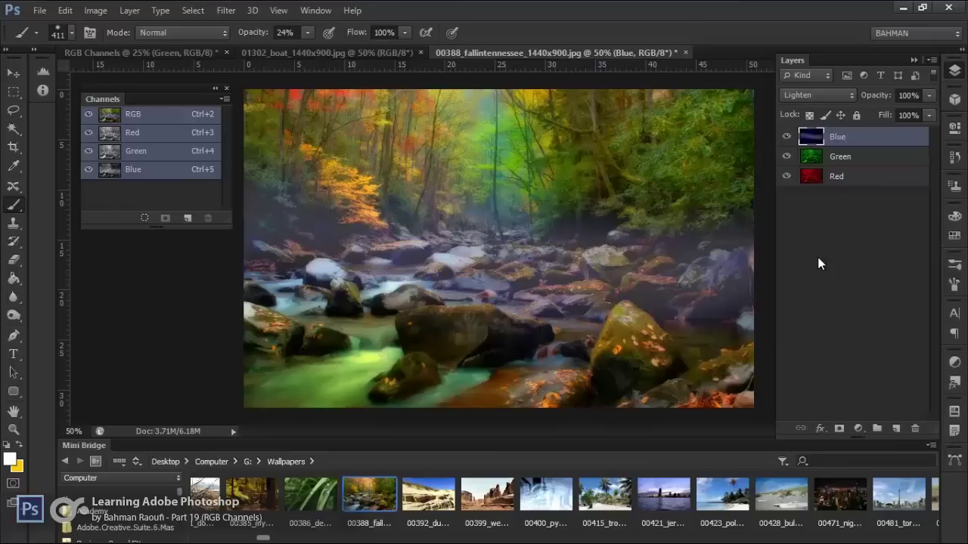
key(ctrl+z)
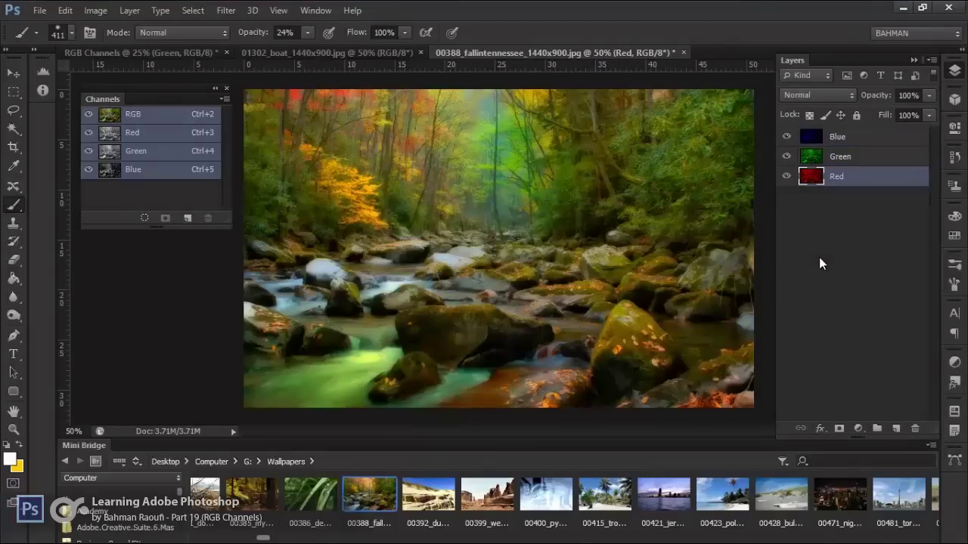
Step: Set the foreground painting colour to black
click(9, 459)
drag(585, 255, 370, 330)
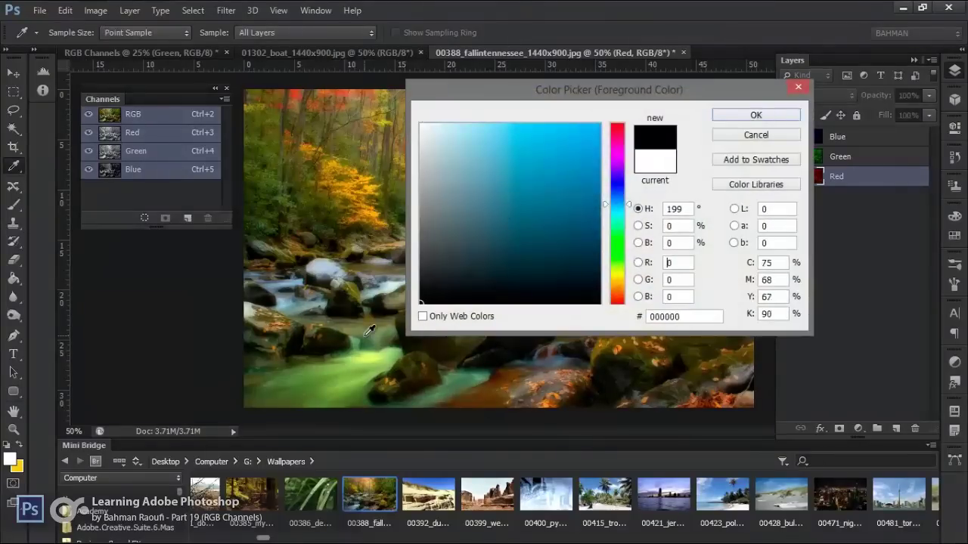
key(Return)
Step: Brush black on the Green layer over the central rocks and lower-left stream
key(b)
click(838, 139)
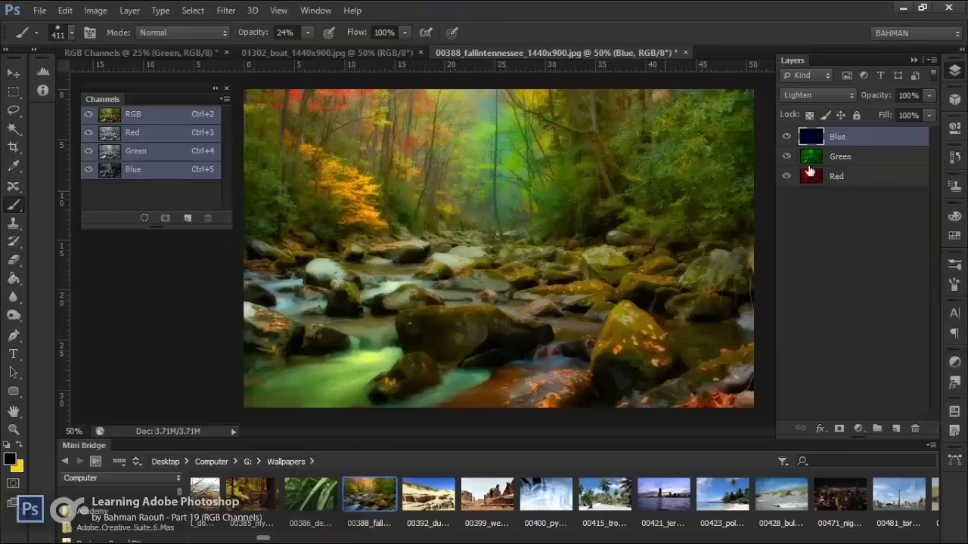
click(807, 160)
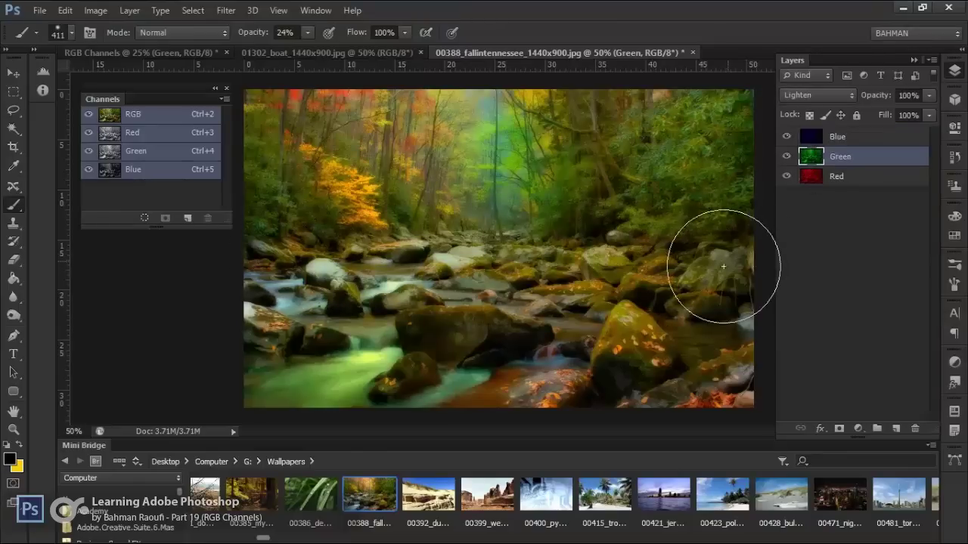
drag(559, 257, 363, 253)
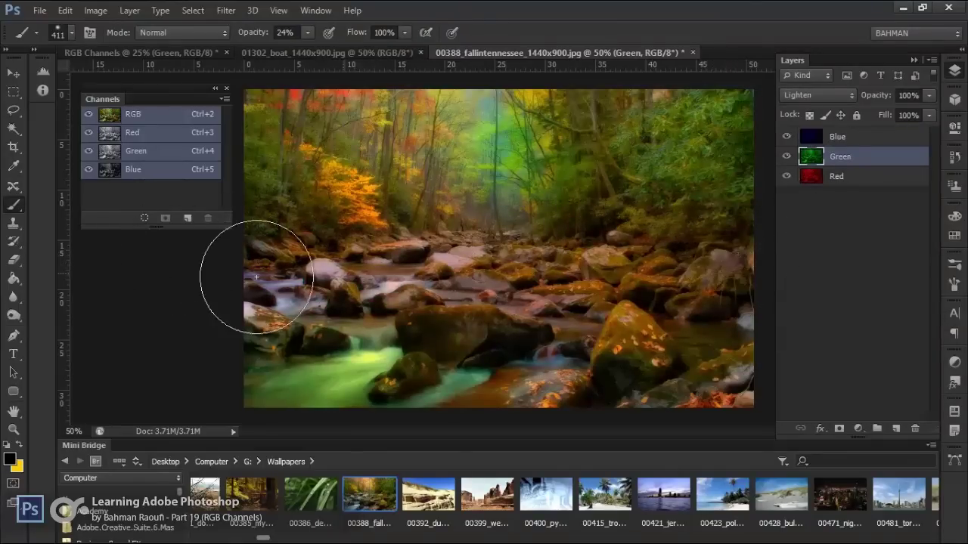
drag(257, 276, 637, 345)
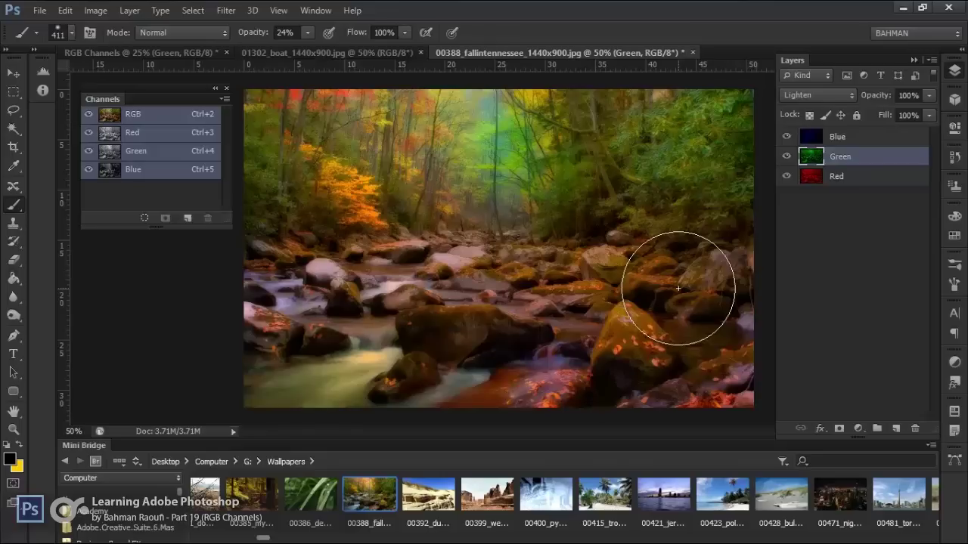
Step: Step back in History to the Fill Opacity Change, reverting all brush strokes
click(955, 157)
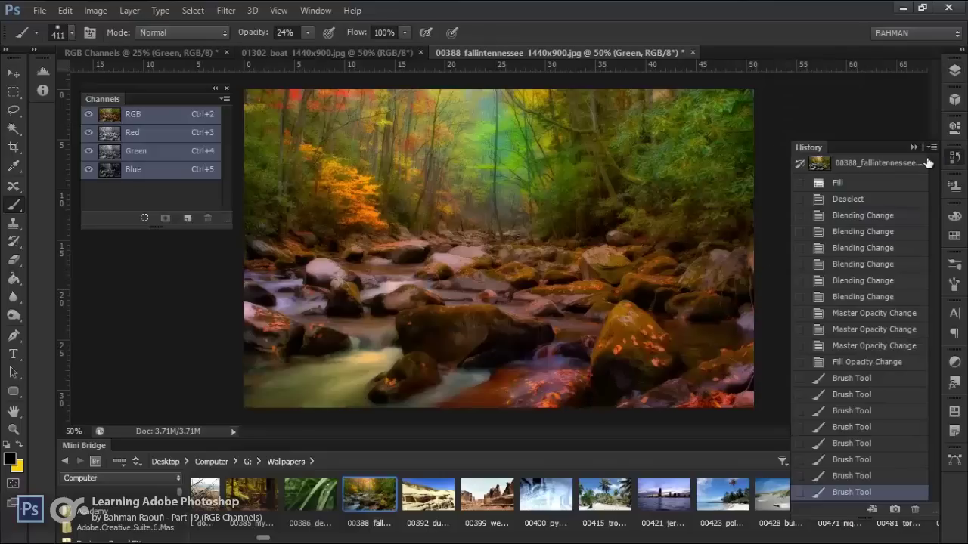
click(873, 378)
click(866, 362)
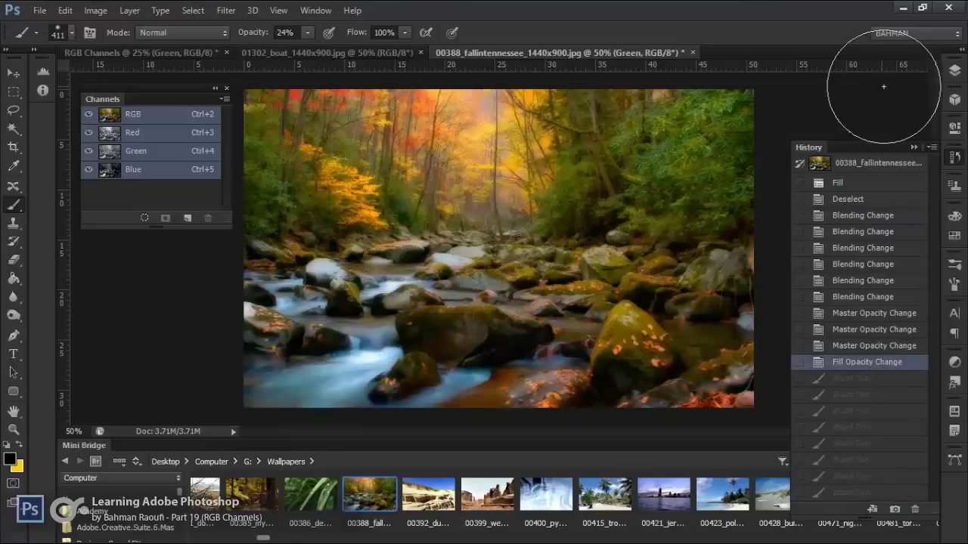
click(955, 156)
Step: Check the Blue layer's Fill setting, then select the Green layer
click(955, 72)
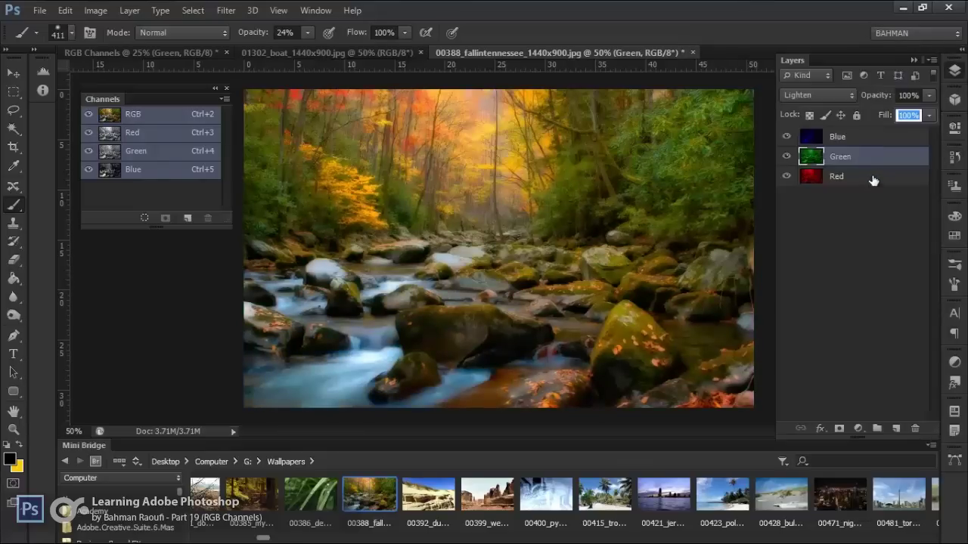
click(907, 136)
click(930, 115)
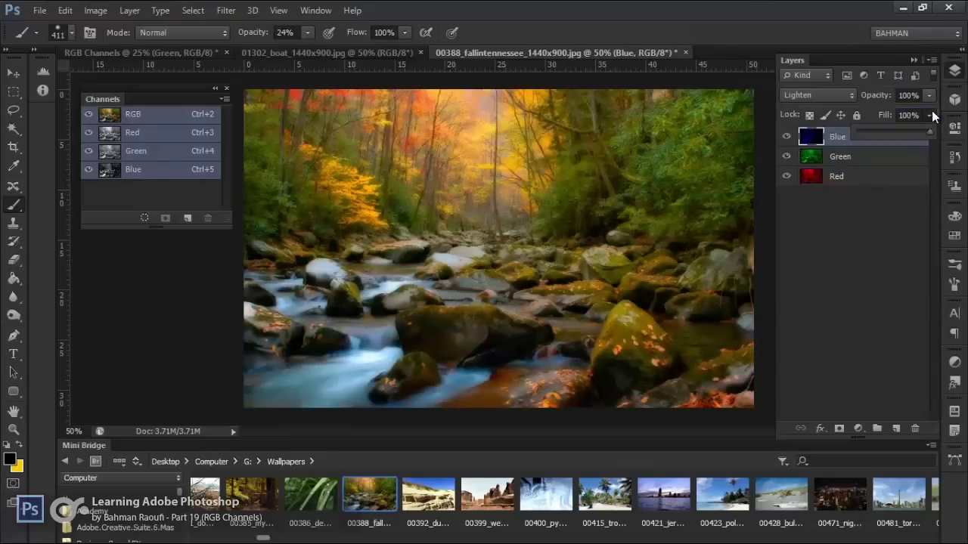
click(870, 158)
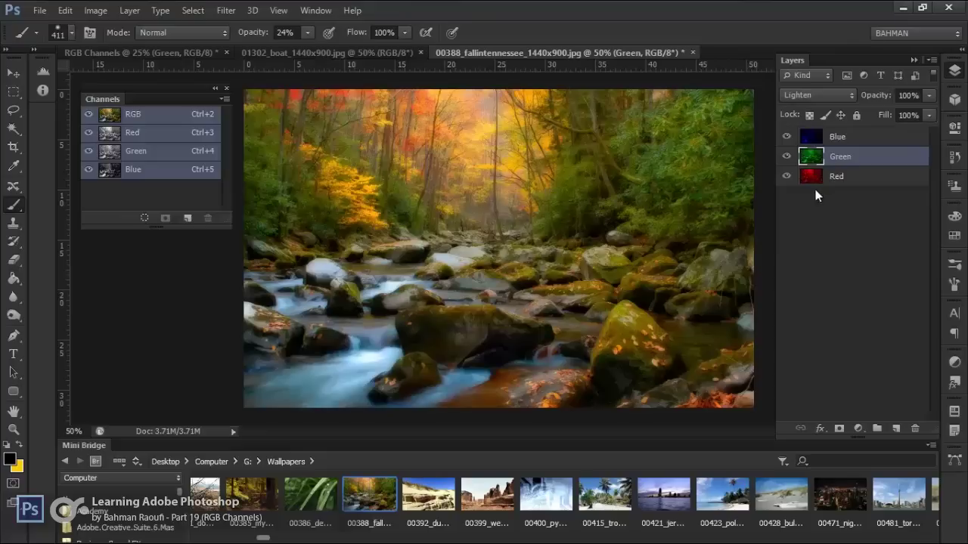
Step: Add Layers 2, 1 and 3 above Blue, Green and Red, set to Multiply
click(894, 429)
click(894, 429)
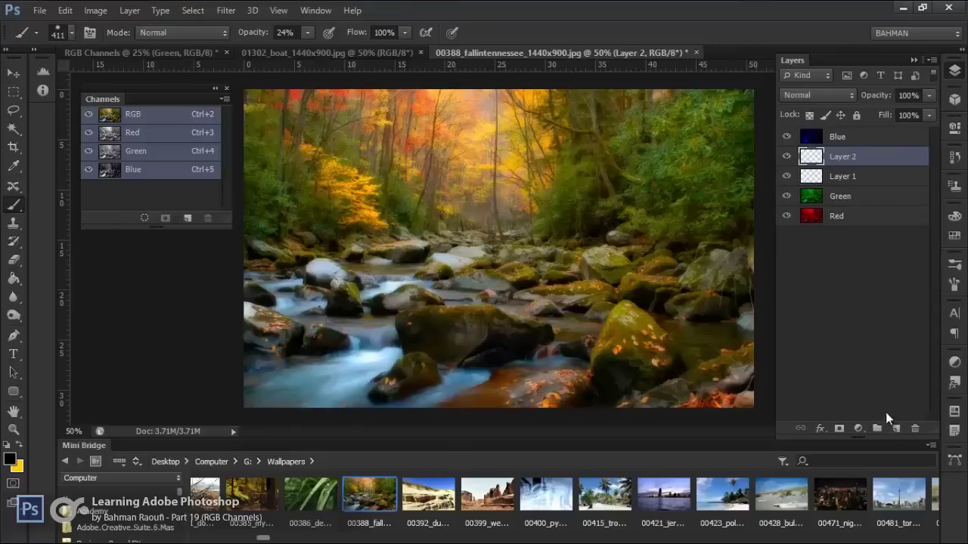
drag(876, 156, 876, 136)
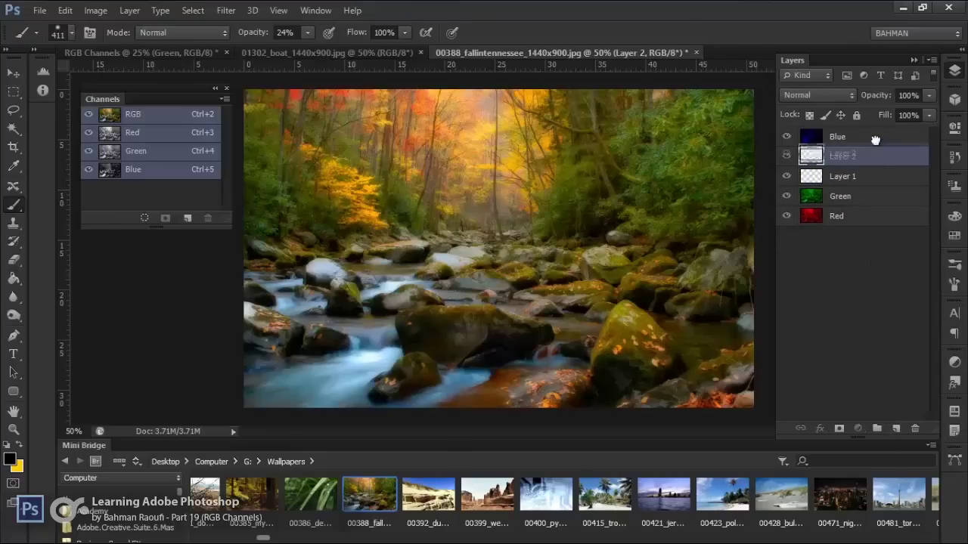
click(860, 203)
click(859, 219)
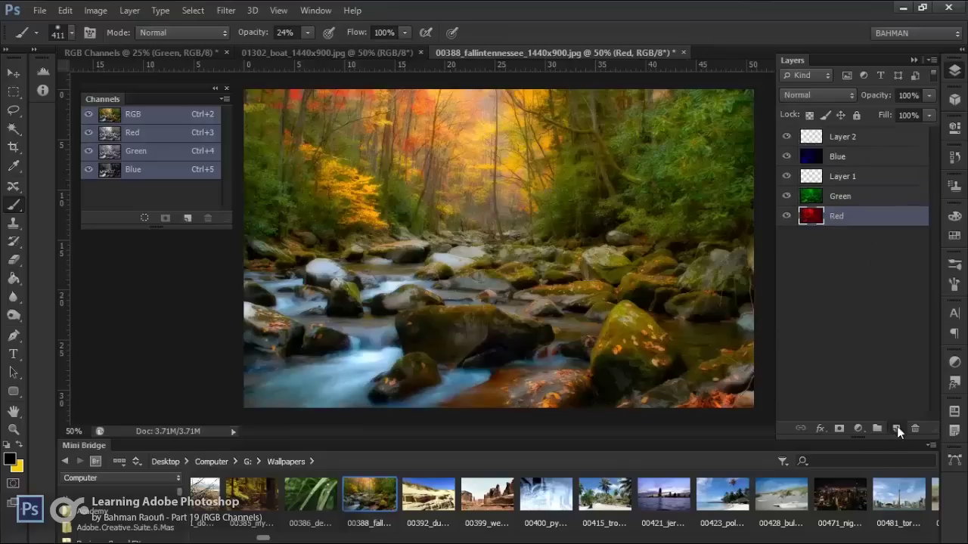
click(895, 428)
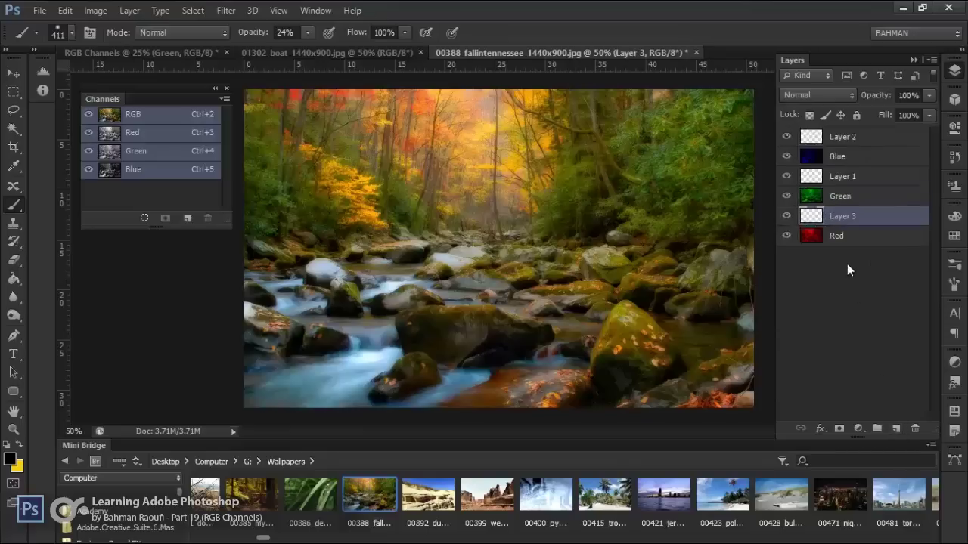
ctrl+click(840, 176)
click(832, 96)
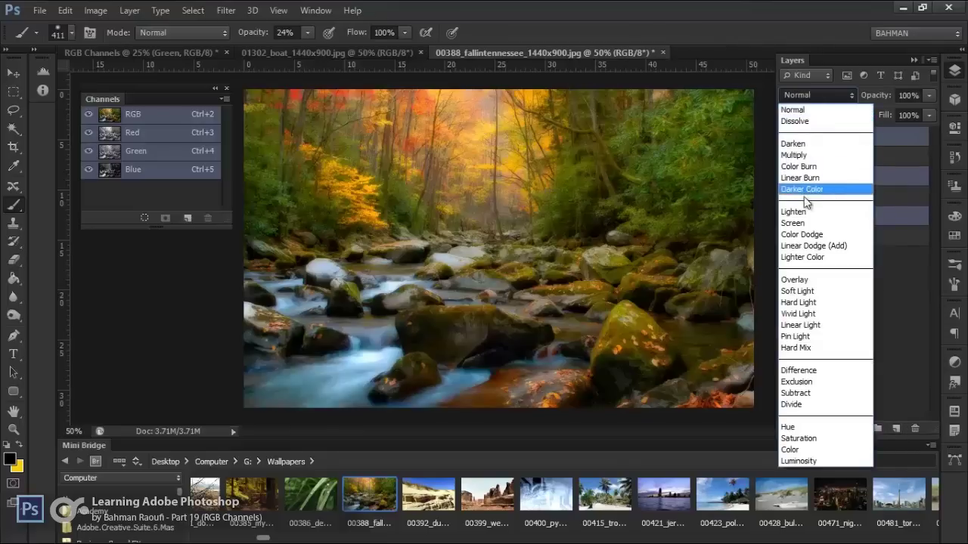
click(793, 155)
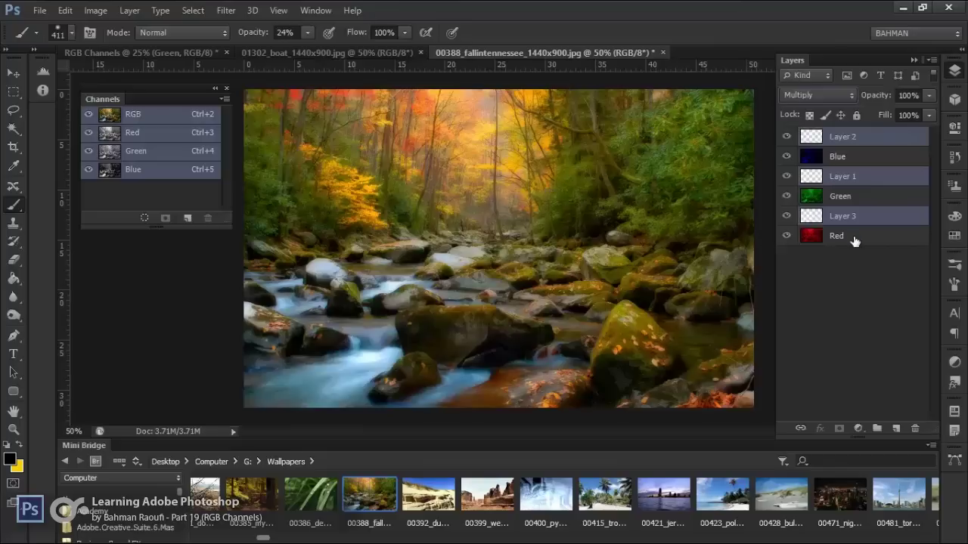
Step: Paint the upper foliage green on Layer 3 at 100% brush opacity
click(839, 264)
click(854, 216)
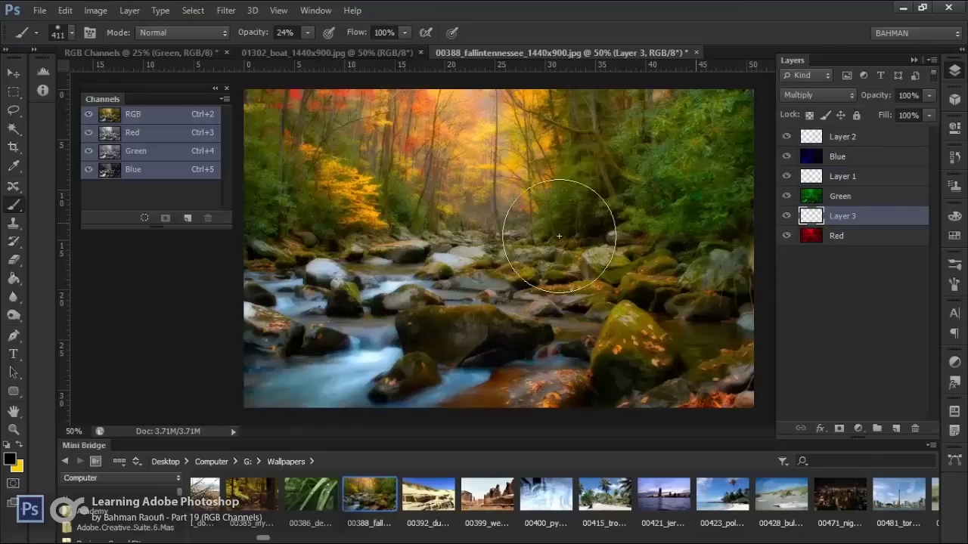
drag(355, 159, 536, 151)
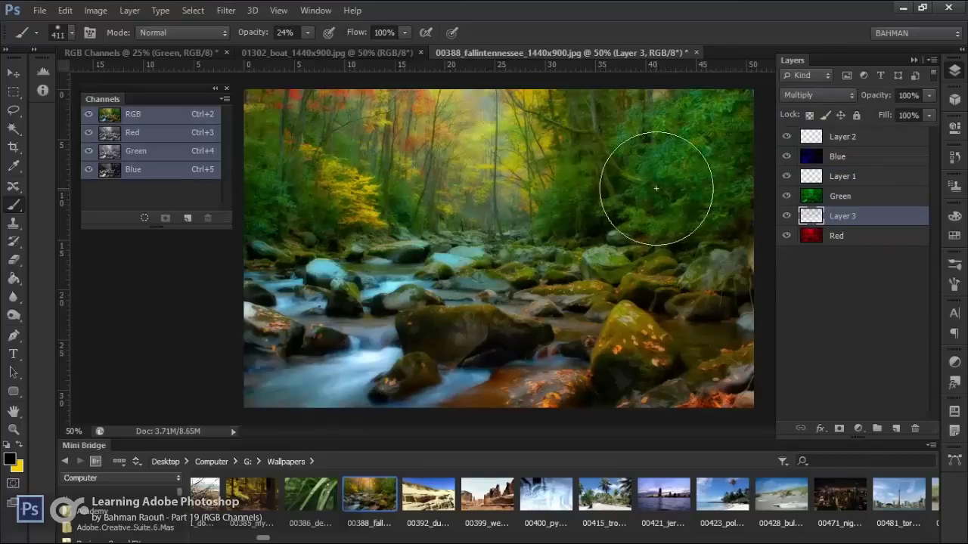
key(ctrl+z)
key(0)
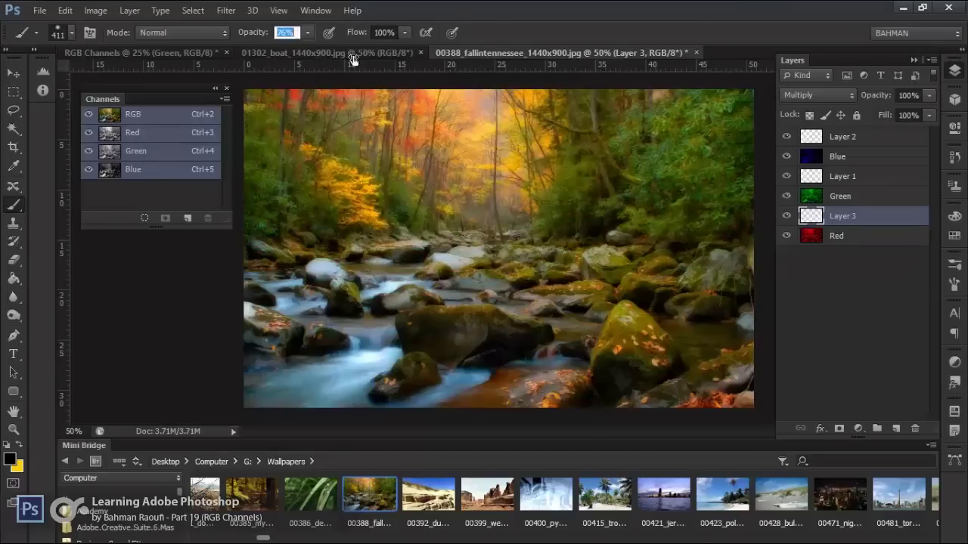
drag(760, 214, 745, 108)
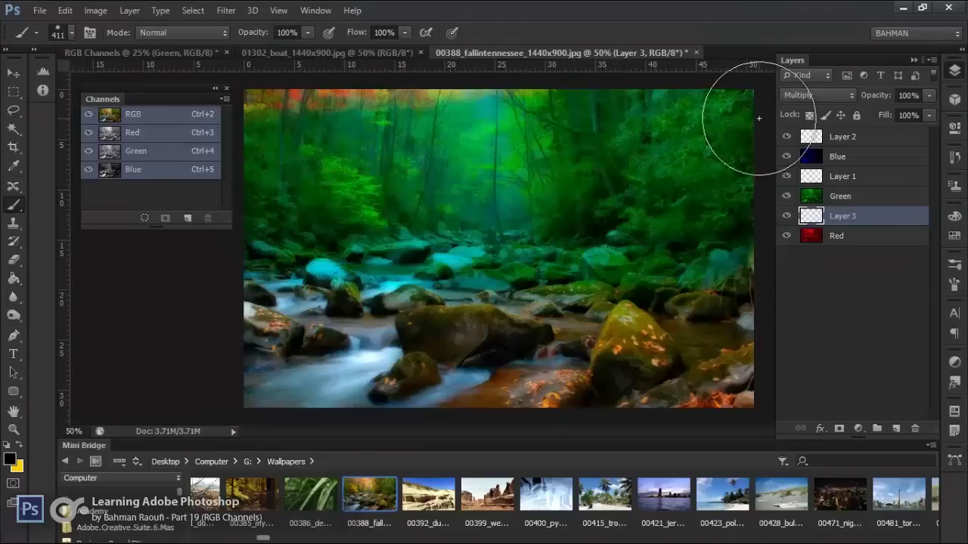
Step: Toggle layer visibility to compare with and without Layer 3, leaving it hidden
drag(786, 195, 785, 128)
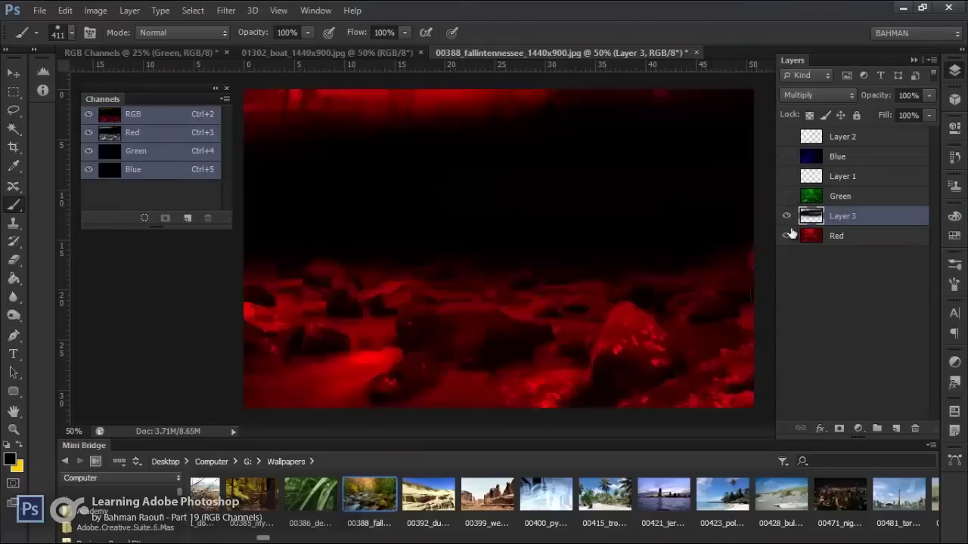
click(786, 216)
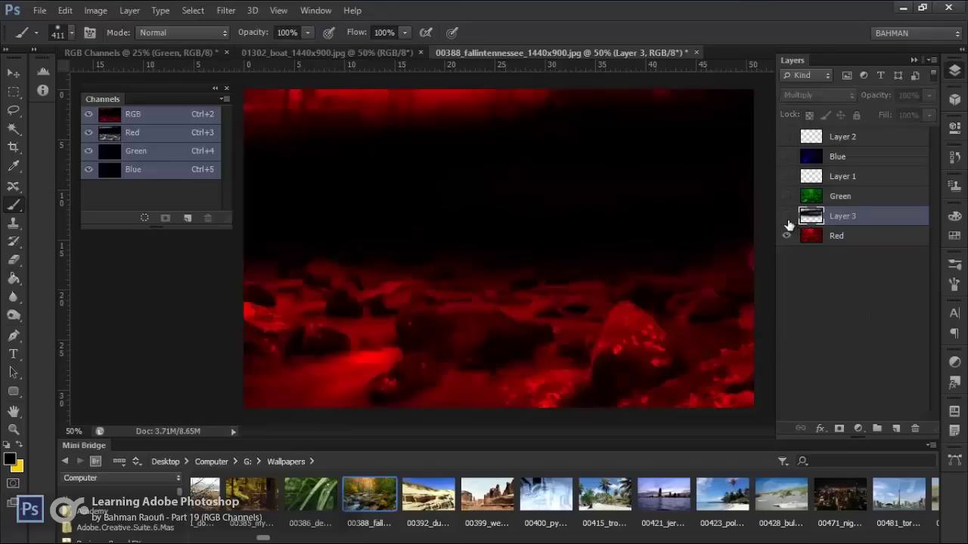
drag(787, 220, 787, 139)
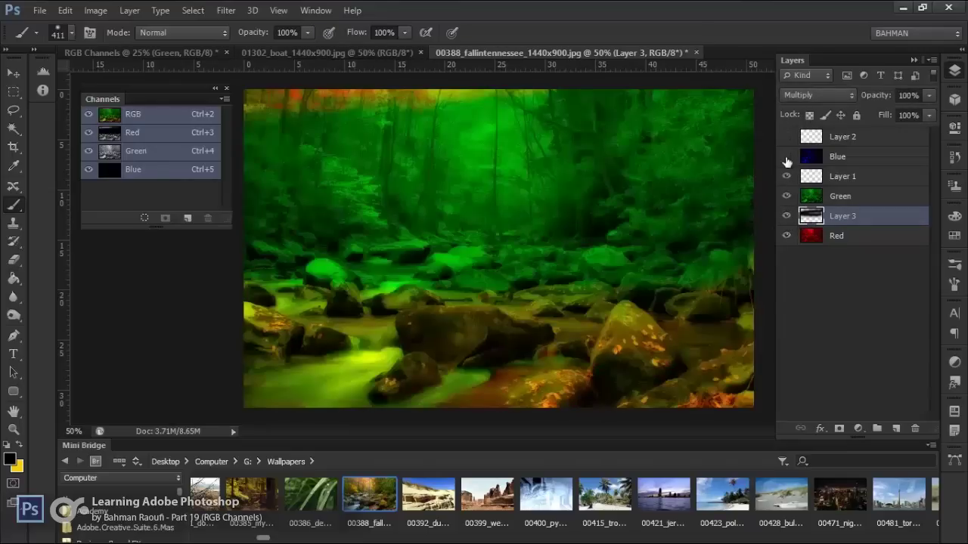
click(786, 219)
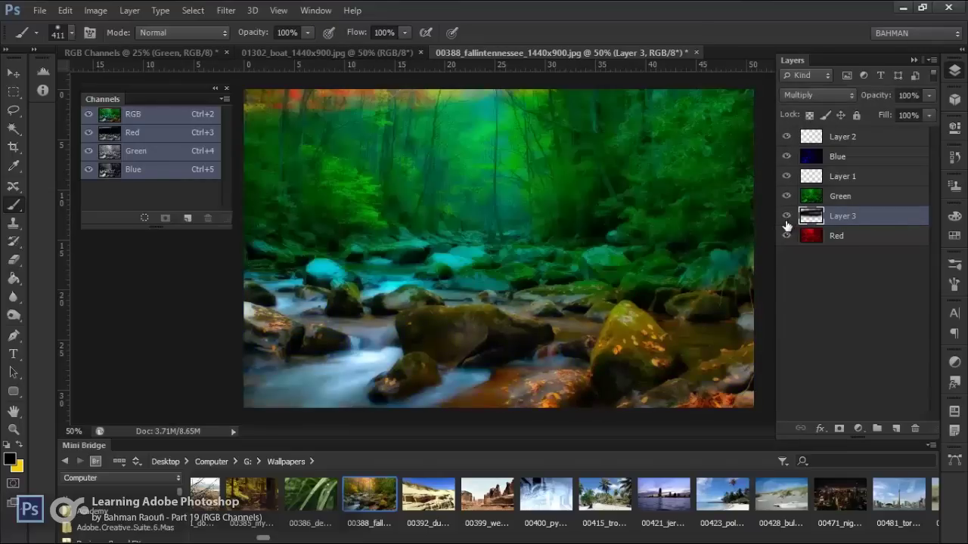
click(785, 219)
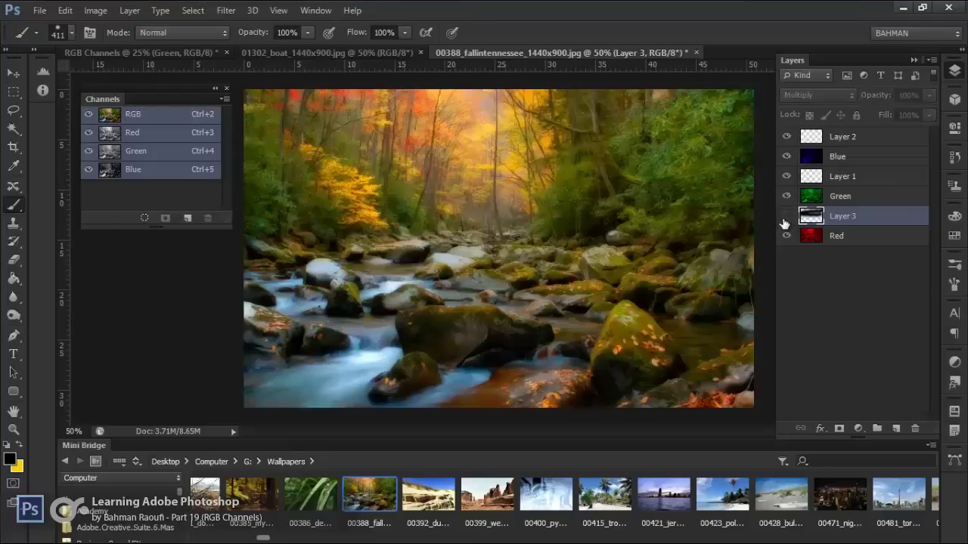
Step: Try blue on Layer 1 and black on Layer 2, then undo and delete Layers 1–3
click(786, 216)
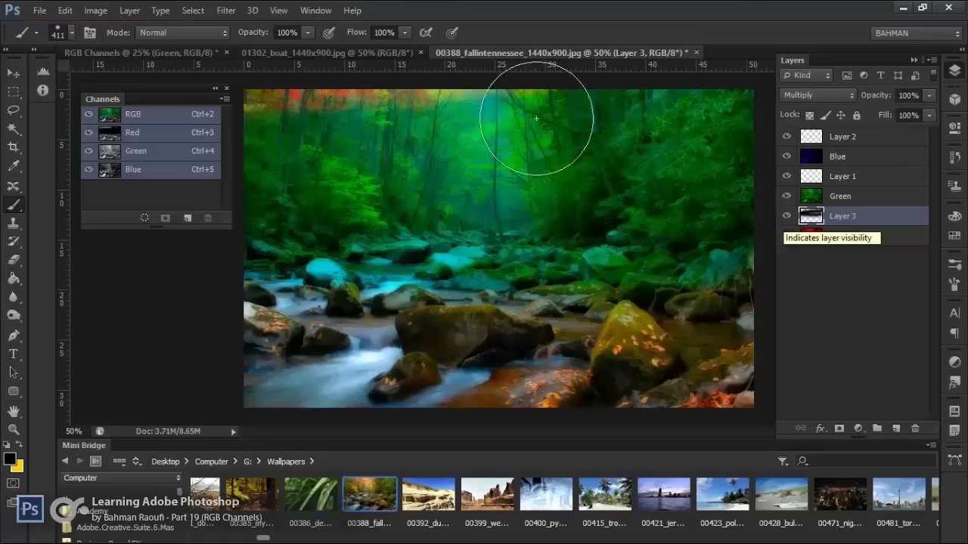
click(842, 177)
drag(601, 173, 357, 280)
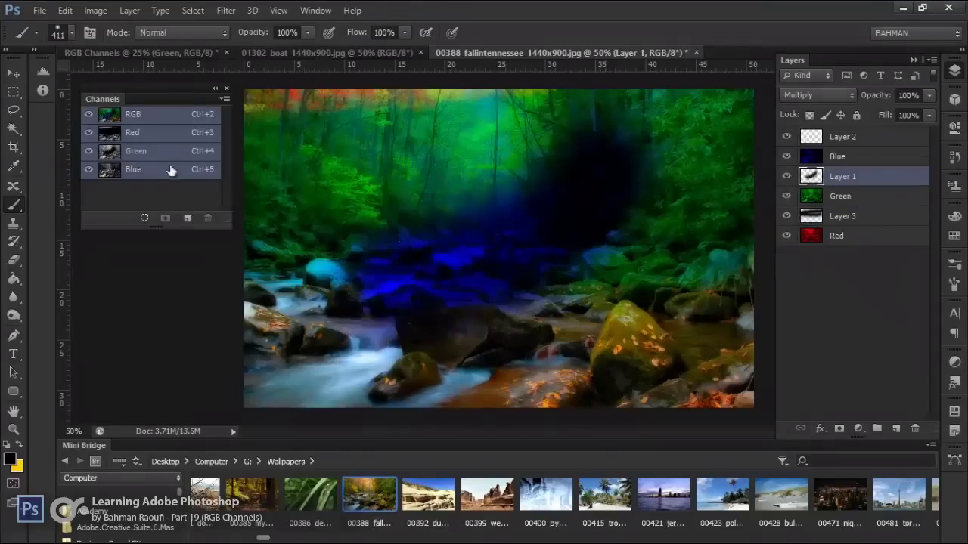
click(824, 137)
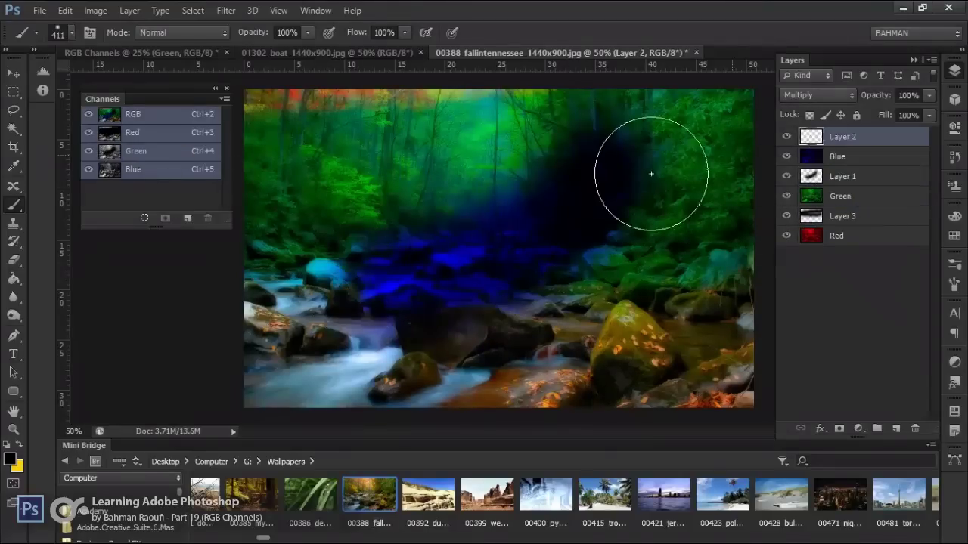
drag(648, 169, 244, 164)
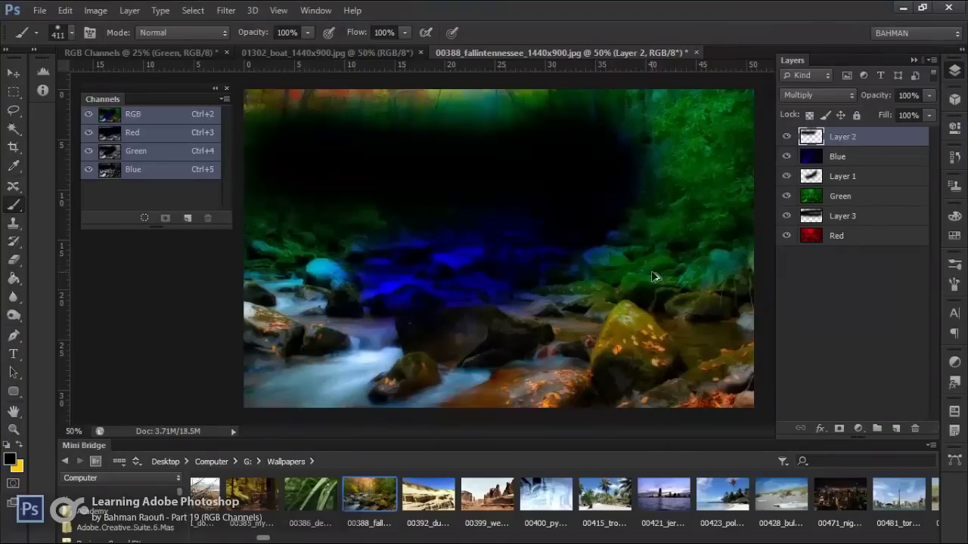
key(ctrl+alt+z)
key(ctrl+alt+z)
key(ctrl+alt+z)
key(ctrl+alt+z)
key(ctrl+alt+z)
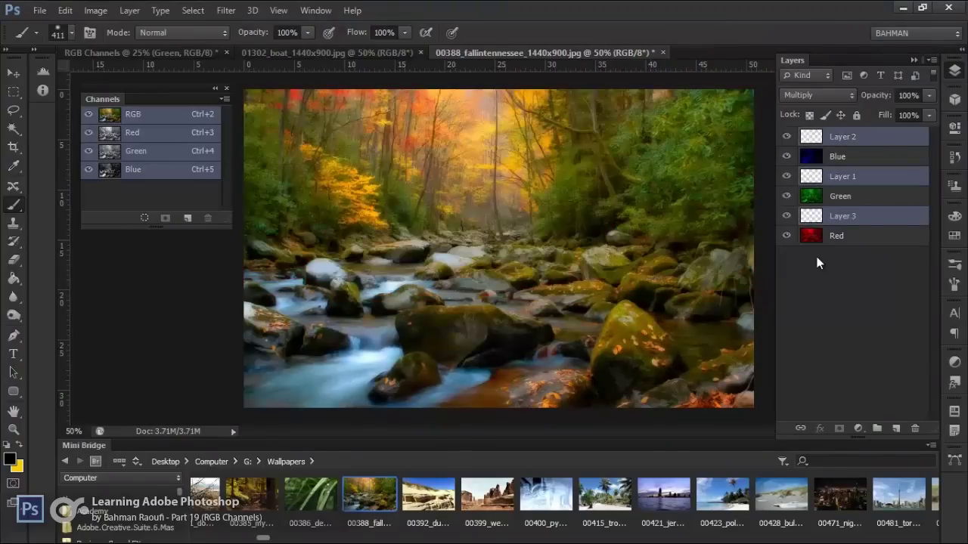
key(Delete)
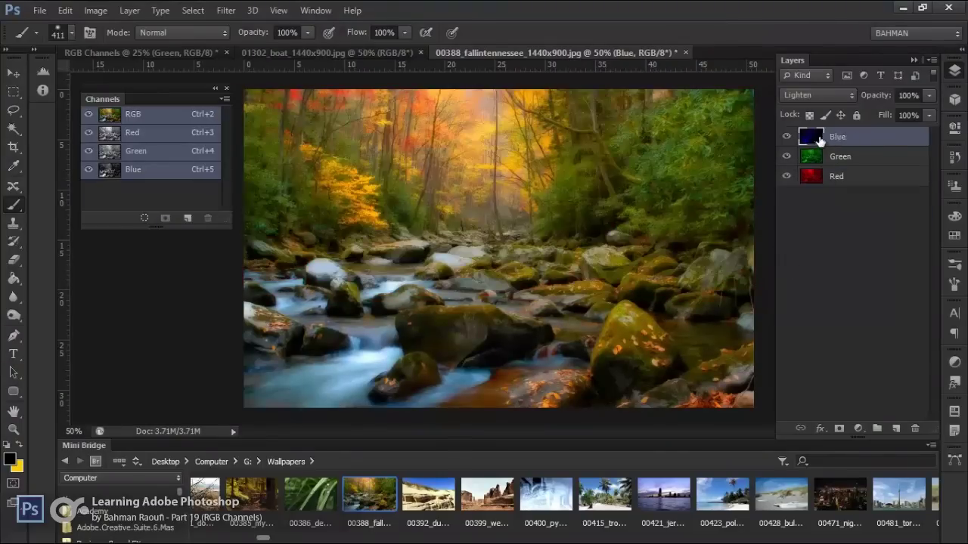
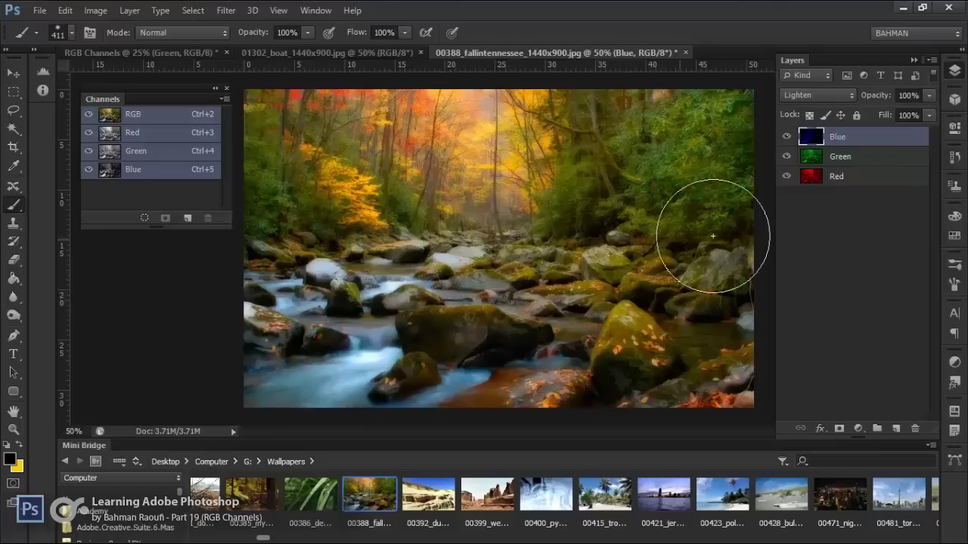
Step: Preview a 4.5 radius Gaussian Blur on the Green layer, then cancel it
click(888, 182)
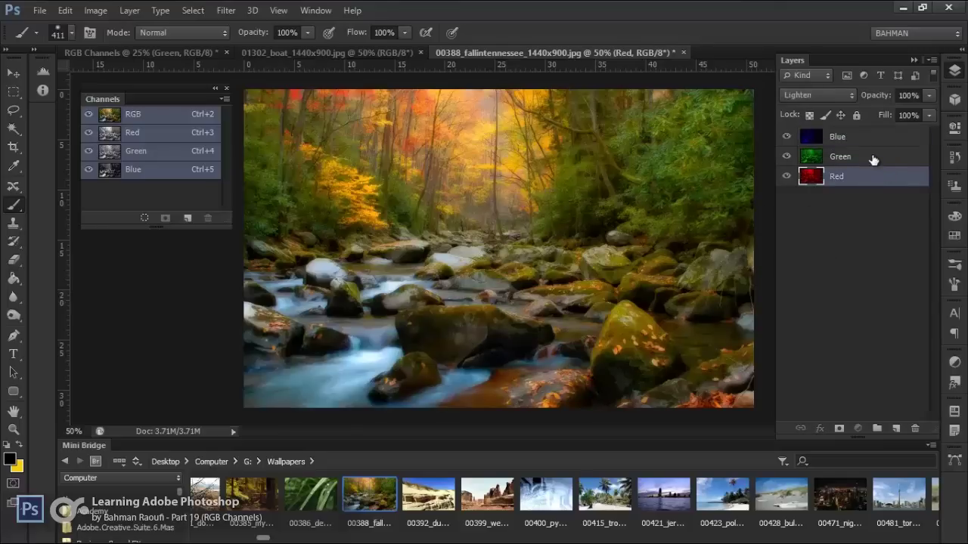
click(873, 158)
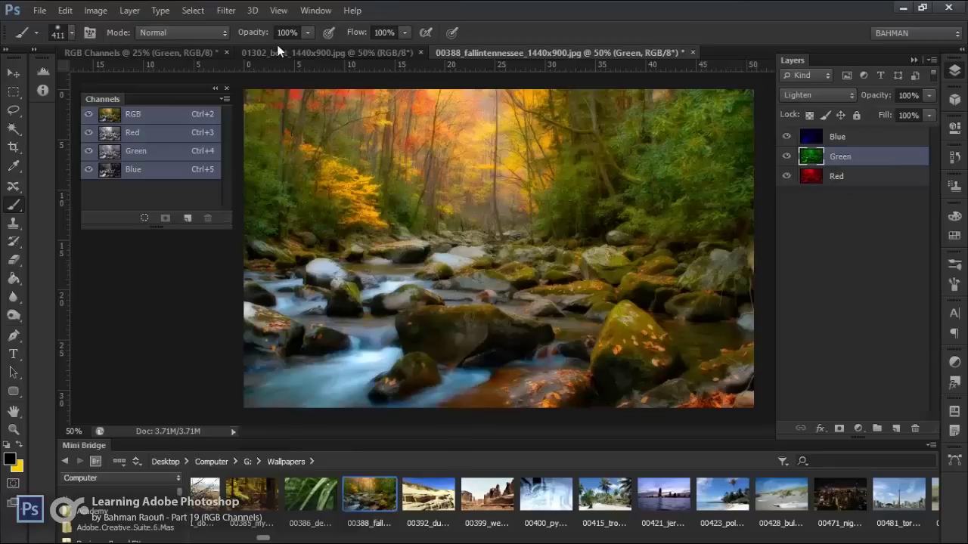
click(224, 12)
mouse_move(302, 166)
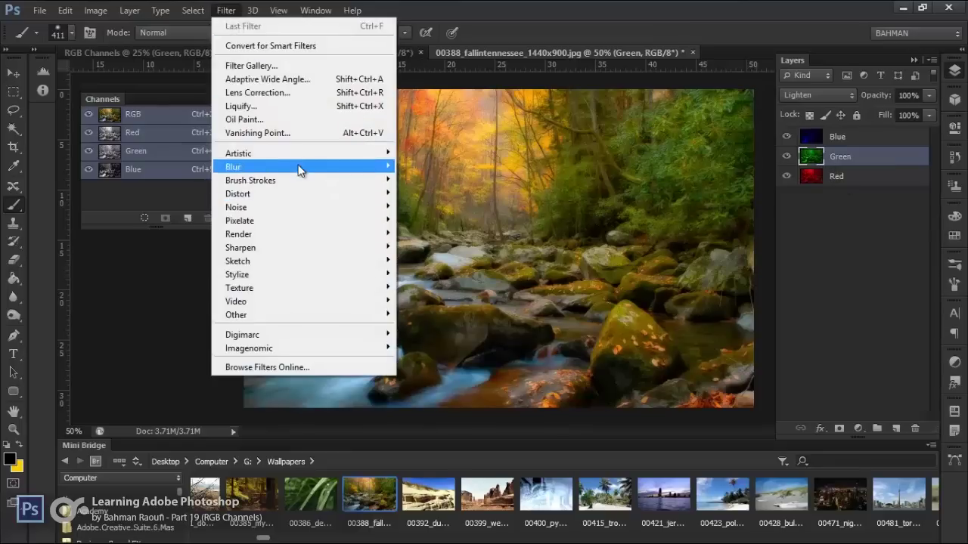
click(157, 266)
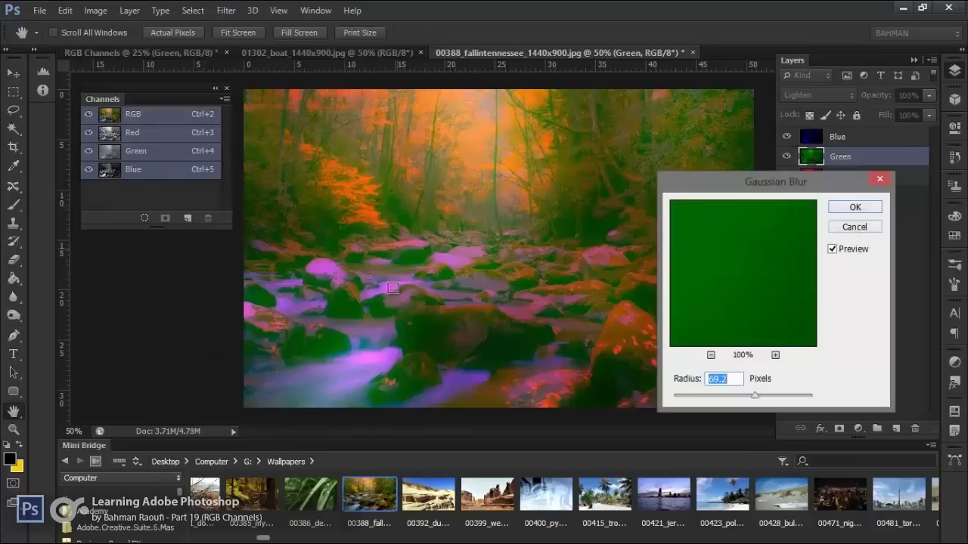
click(707, 395)
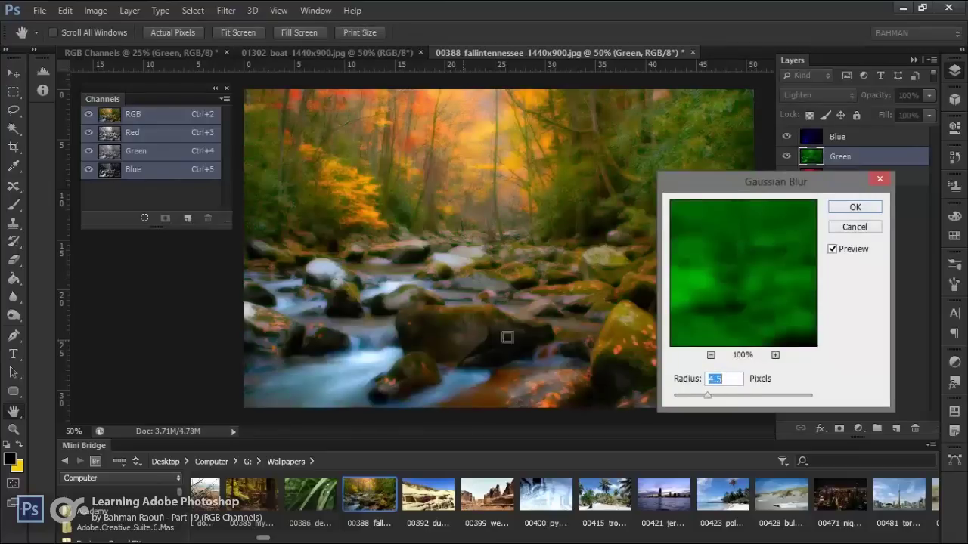
key(ctrl+plus)
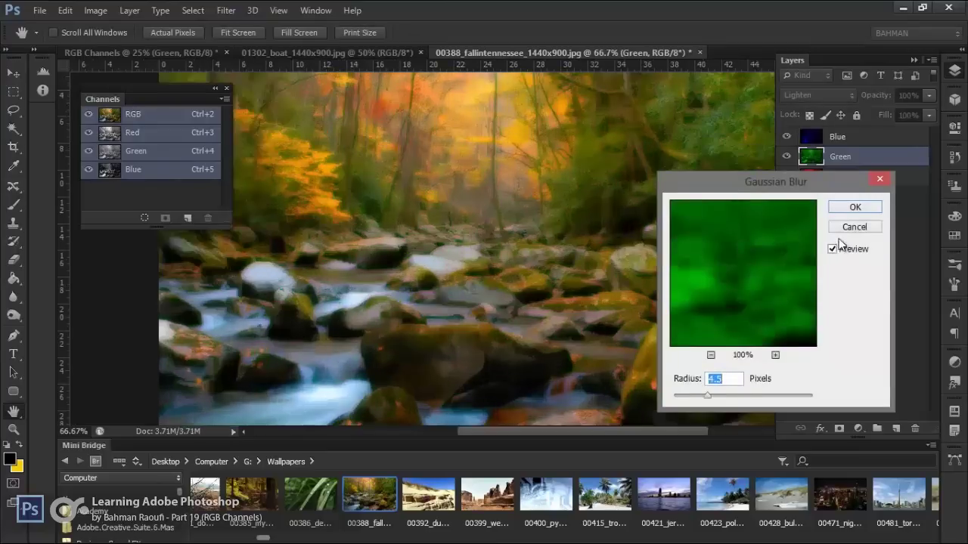
click(853, 227)
Step: Apply a Motion Blur at -90° angle and 36 px distance to the Blue layer
click(835, 137)
click(227, 11)
mouse_move(302, 166)
click(155, 294)
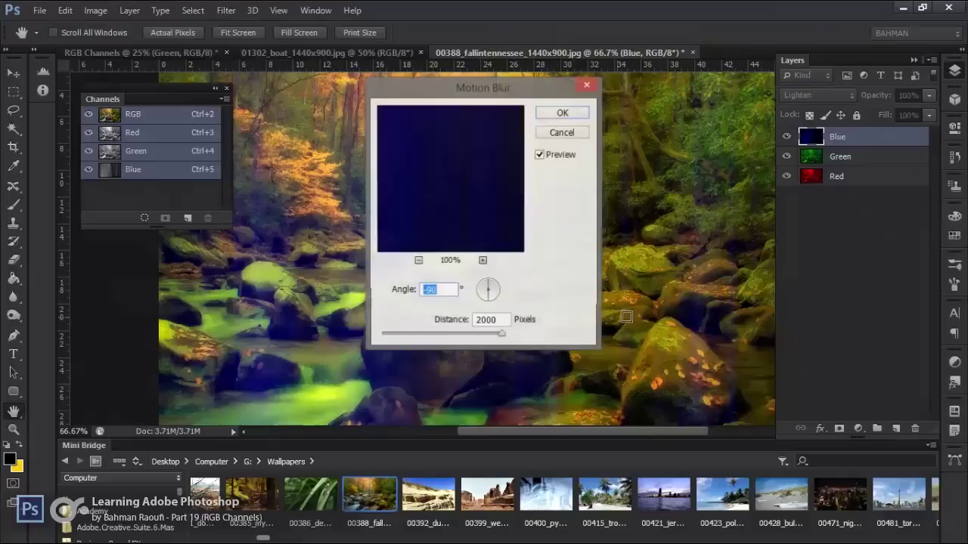
drag(438, 87, 829, 135)
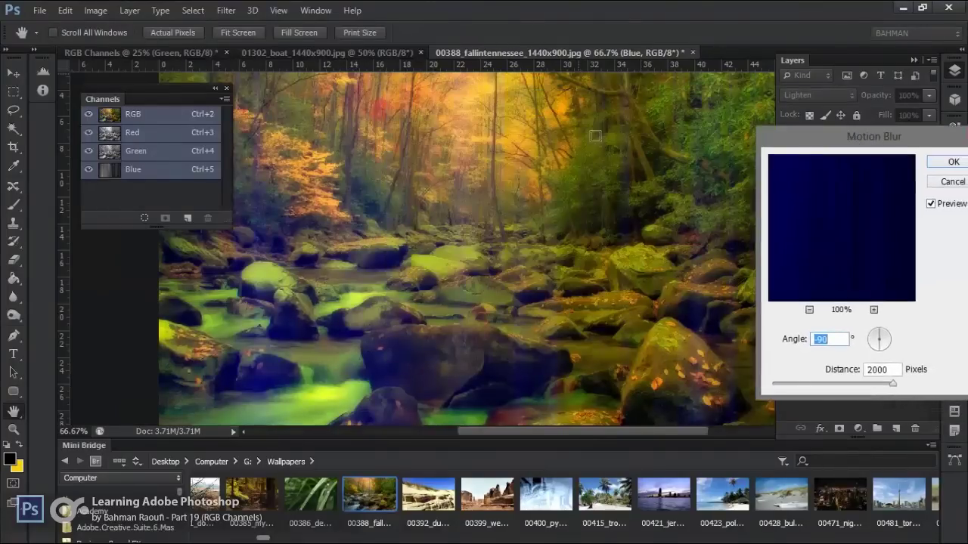
drag(824, 386, 806, 385)
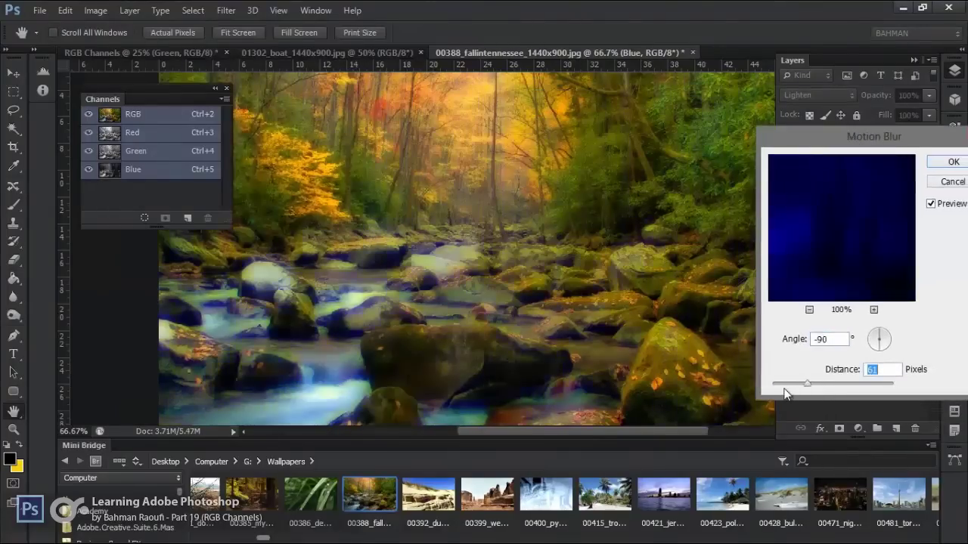
drag(788, 386, 800, 388)
key(Return)
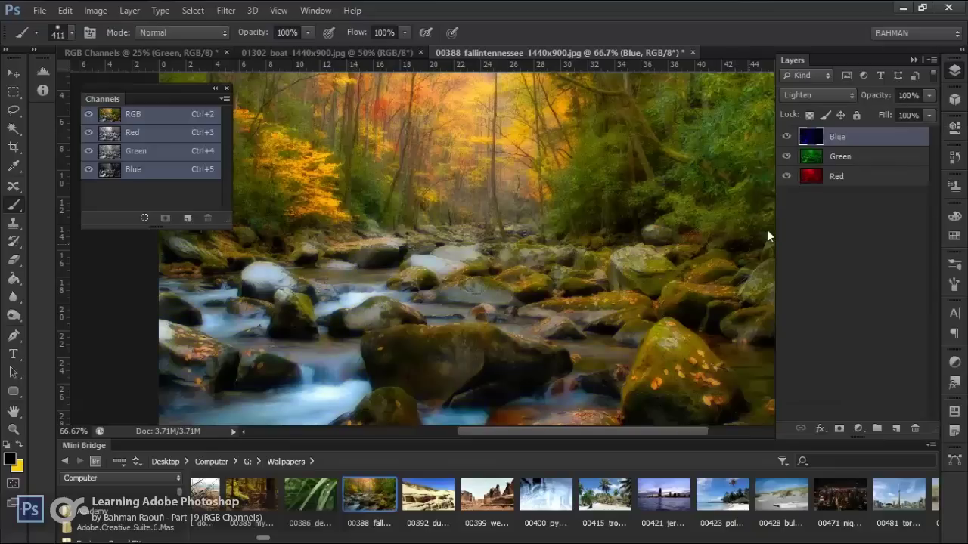
click(811, 156)
click(786, 137)
click(786, 176)
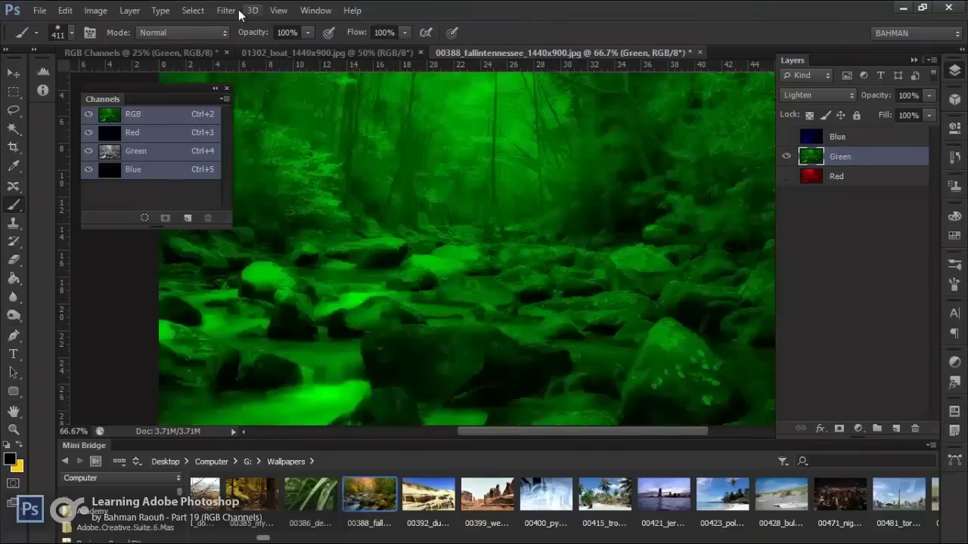
click(230, 10)
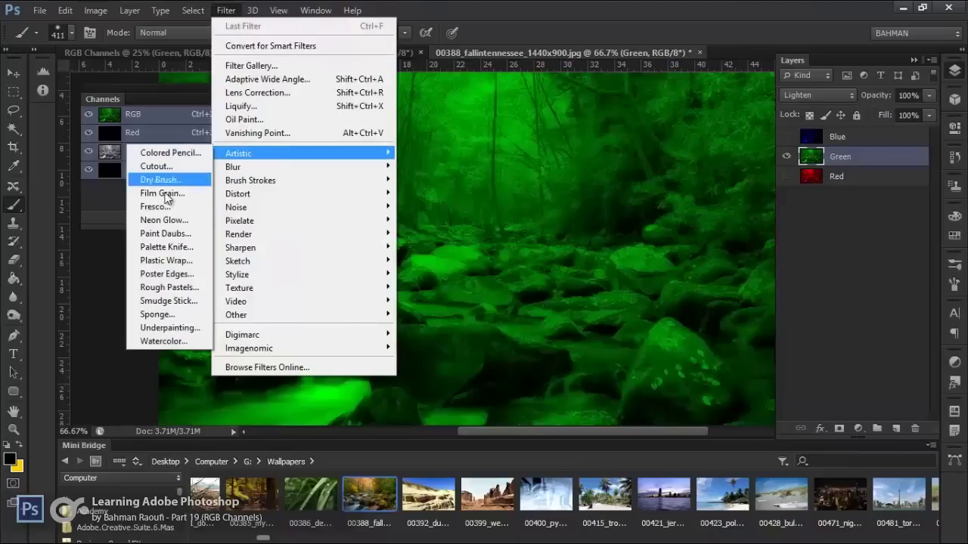
click(169, 166)
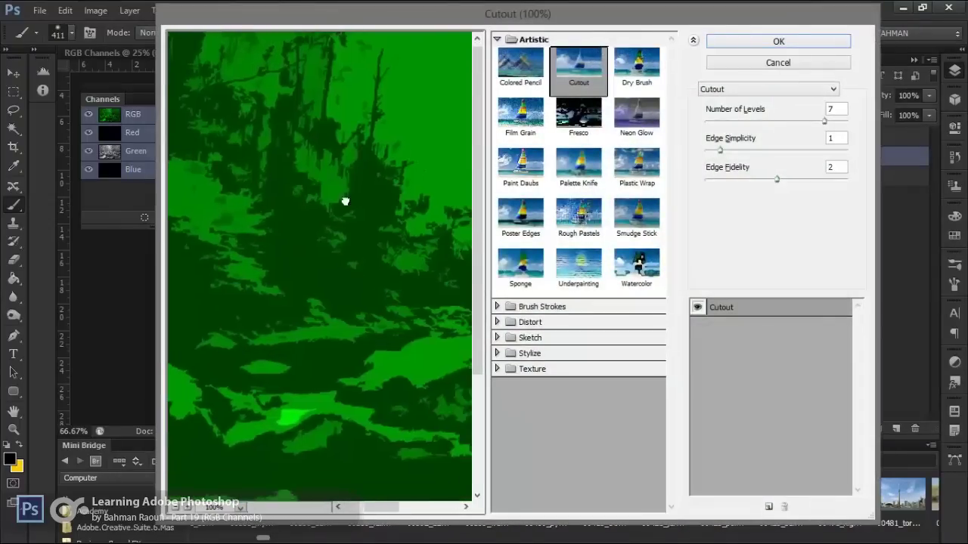
mouse_move(344, 201)
mouse_down()
mouse_move(227, 212)
mouse_move(260, 272)
mouse_move(320, 277)
mouse_up()
alt+click(319, 258)
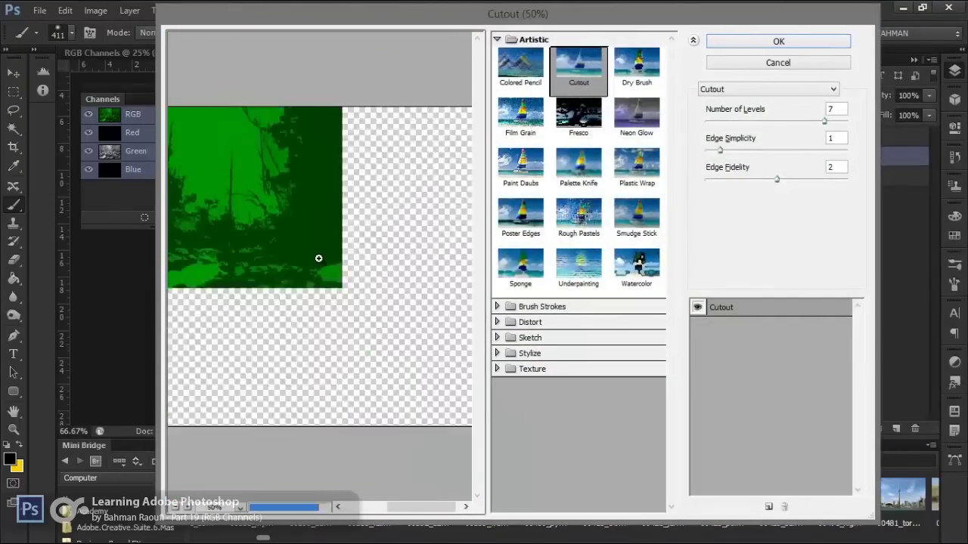
click(525, 184)
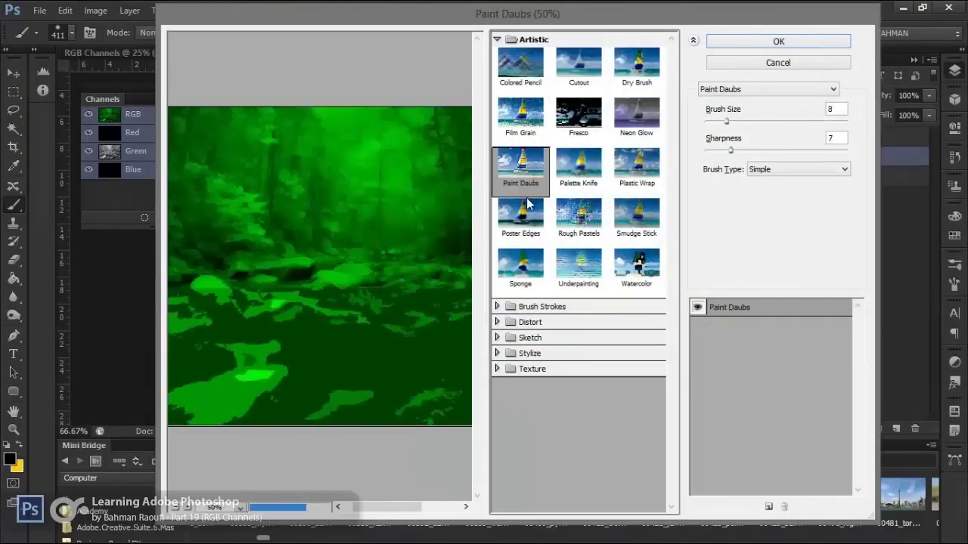
click(586, 215)
click(578, 261)
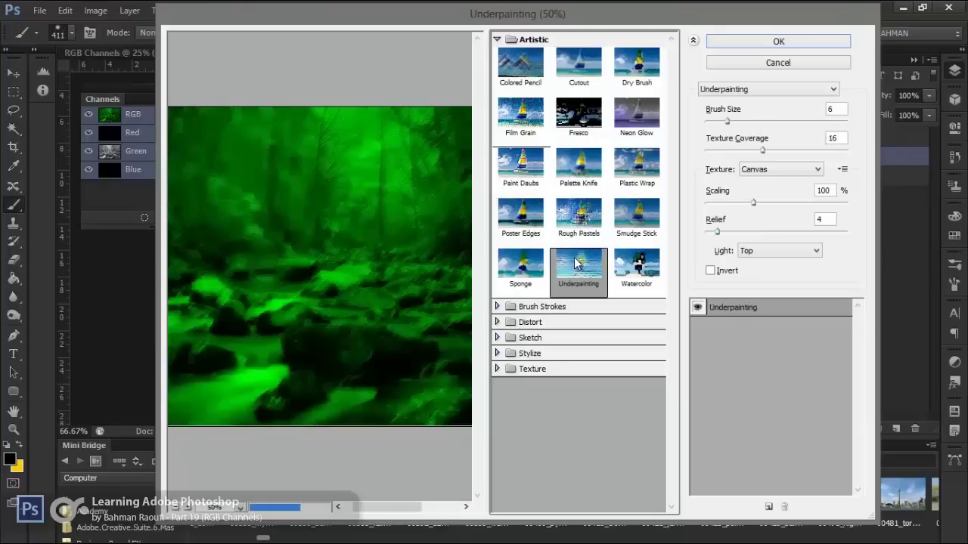
click(629, 261)
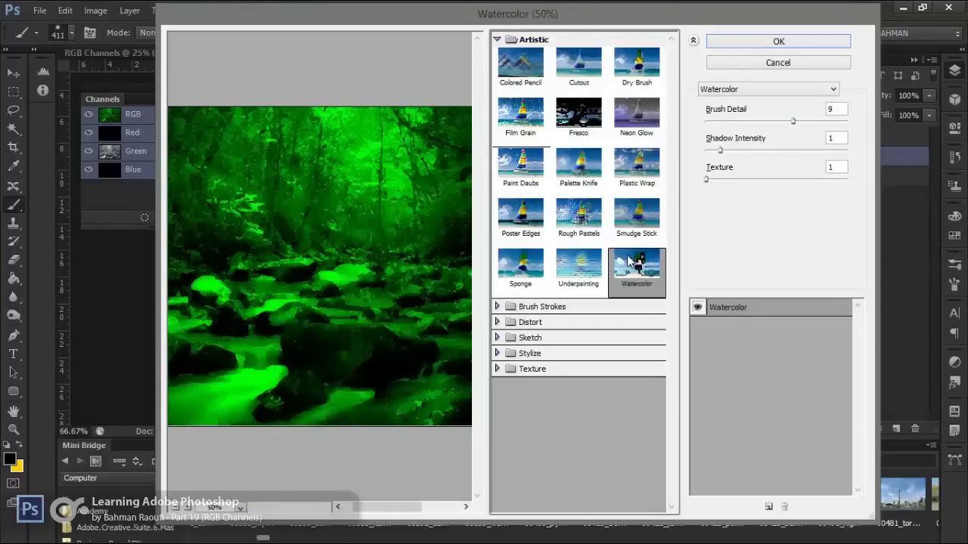
click(578, 119)
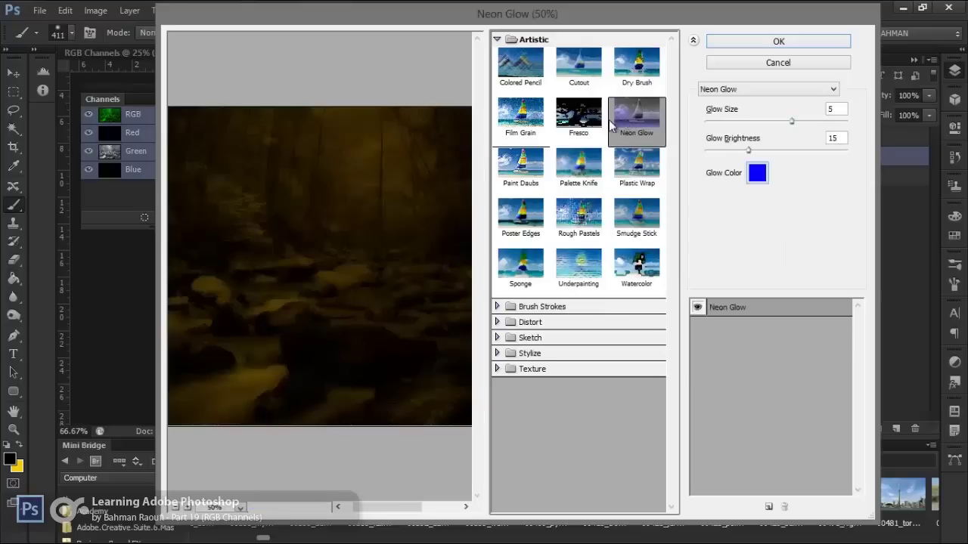
click(578, 64)
click(625, 72)
click(578, 65)
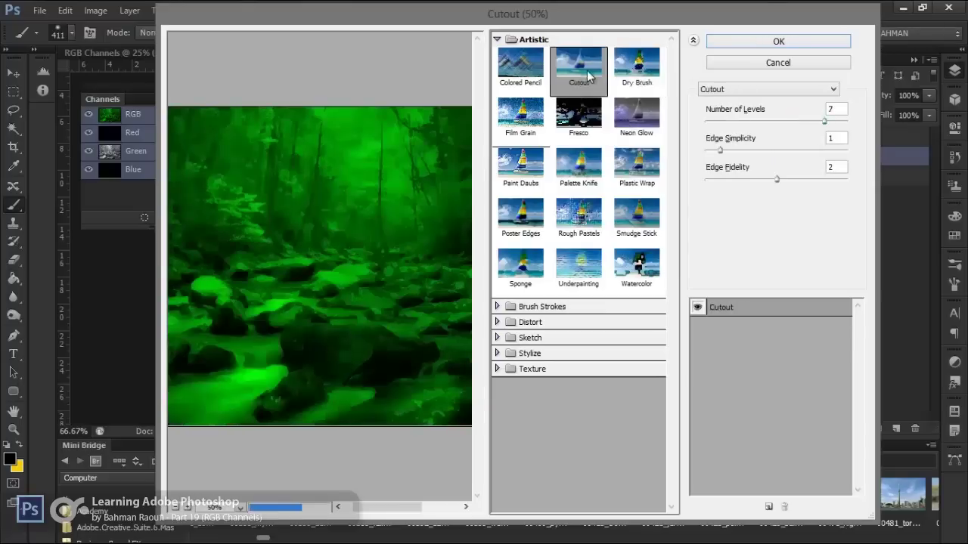
click(799, 40)
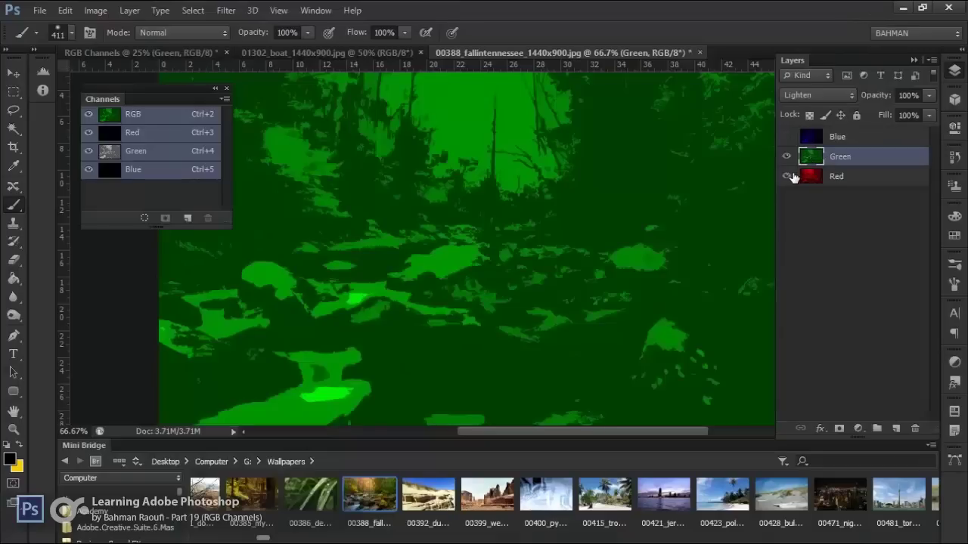
drag(786, 176, 786, 137)
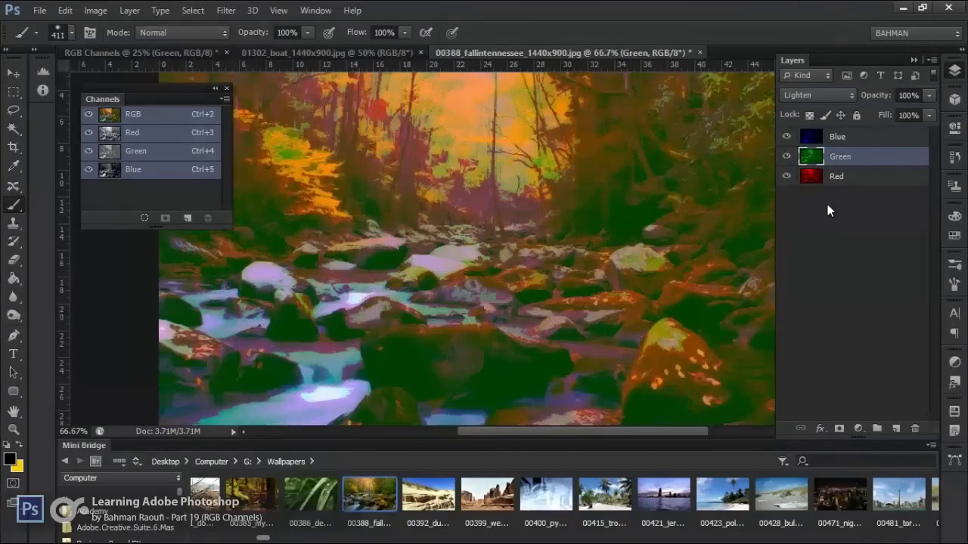
key(ctrl+z)
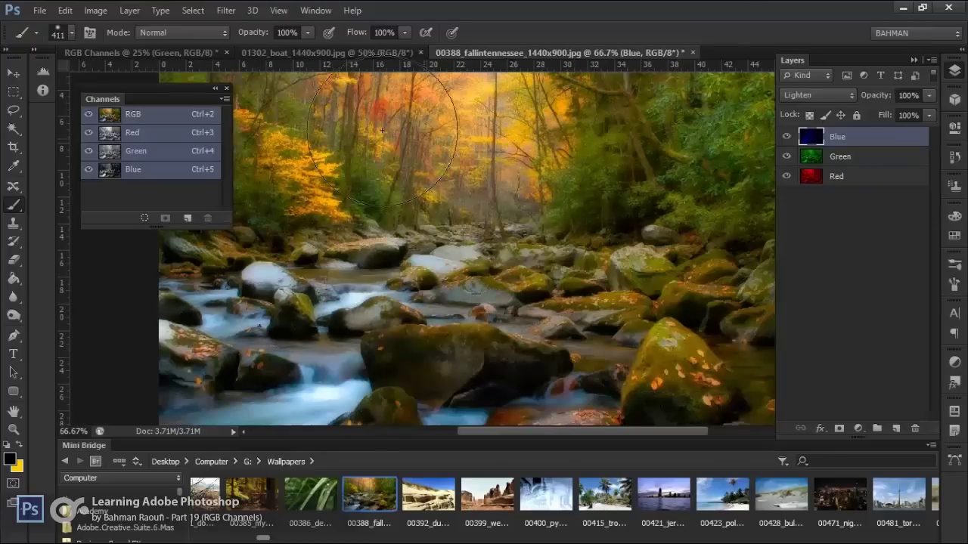
Step: In the boat photo, apply a Gaussian Blur of about 6.4 to the Red channel
click(301, 63)
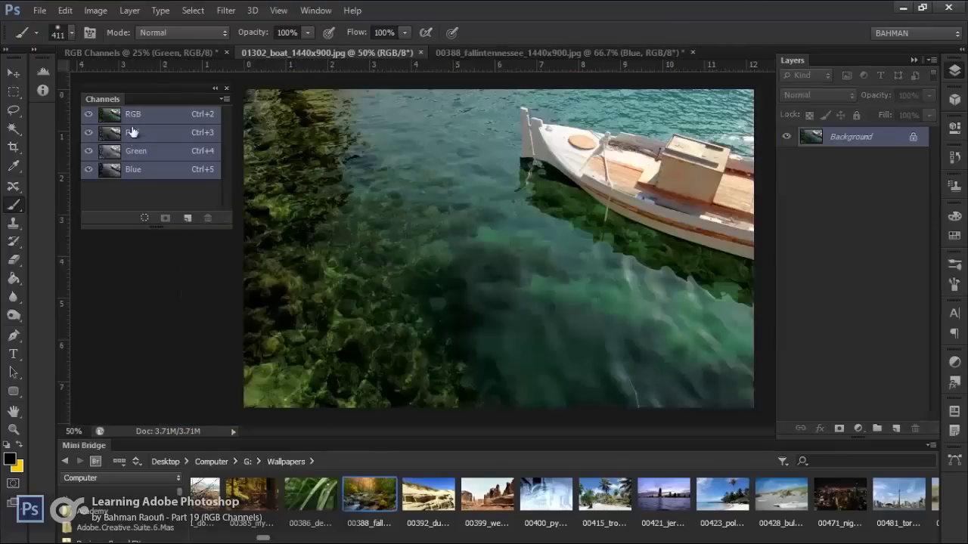
click(162, 133)
click(89, 113)
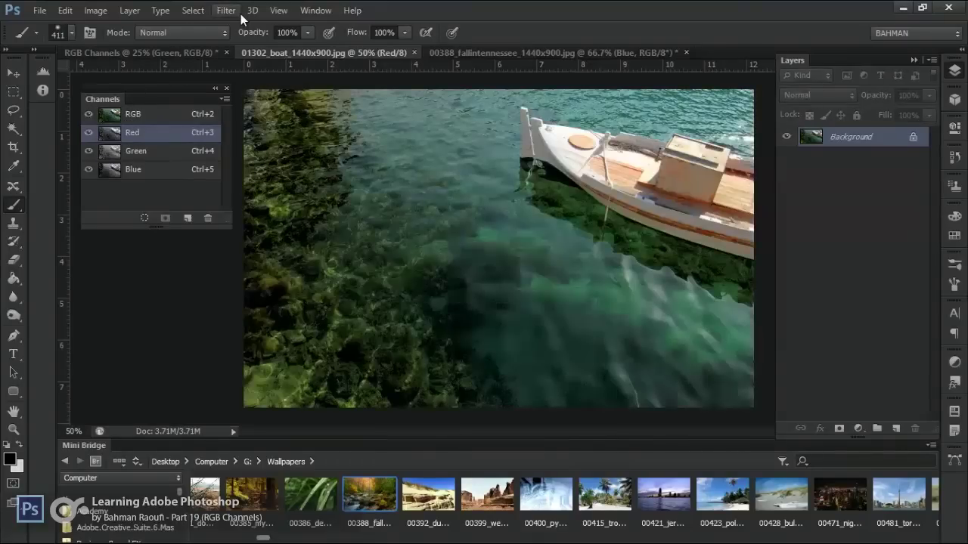
click(241, 14)
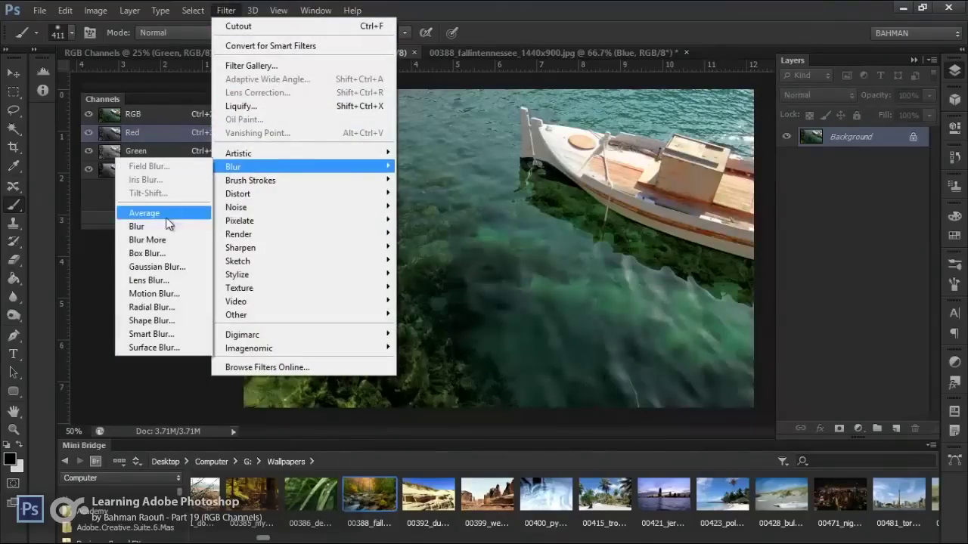
click(156, 266)
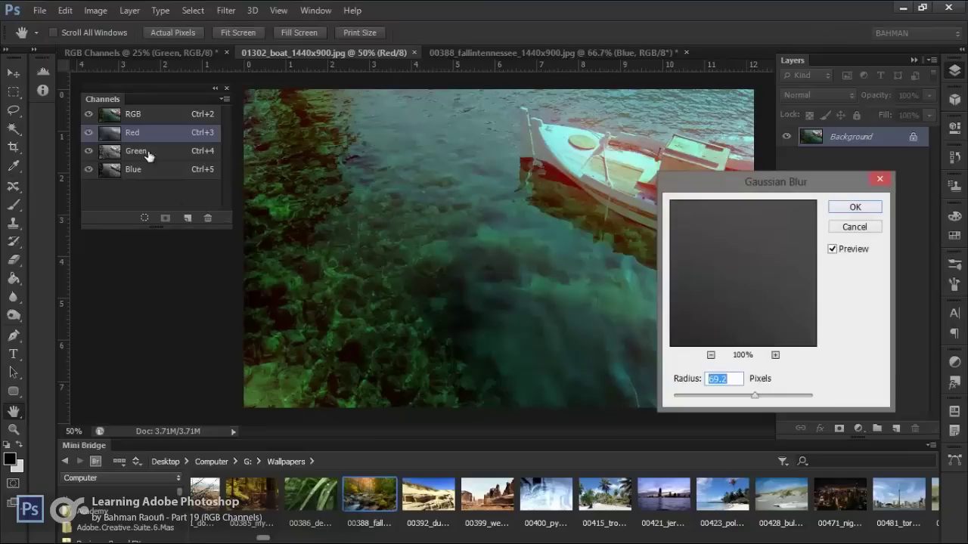
drag(718, 394, 740, 400)
click(853, 208)
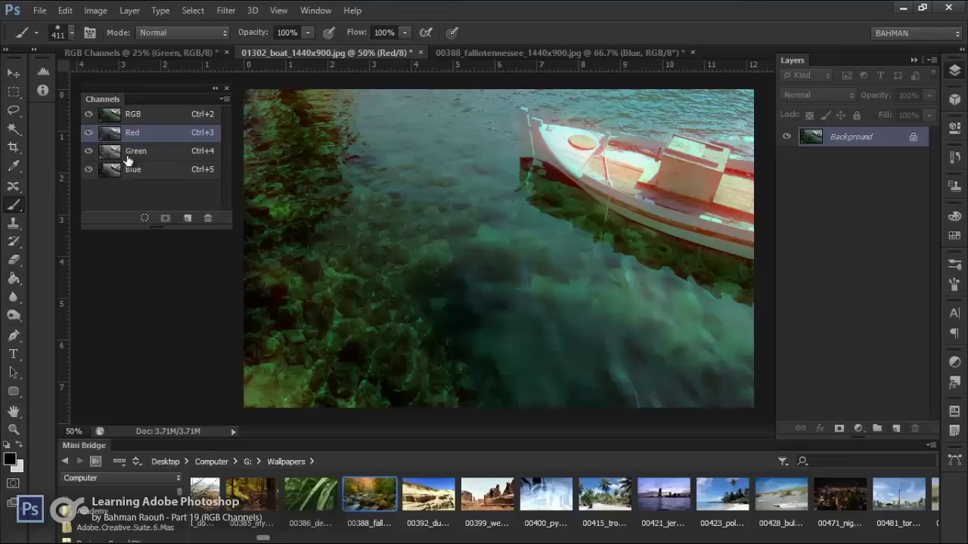
Step: Apply the Chrome sketch filter (detail 4, smoothness 7) to the Blue channel
click(127, 155)
click(142, 153)
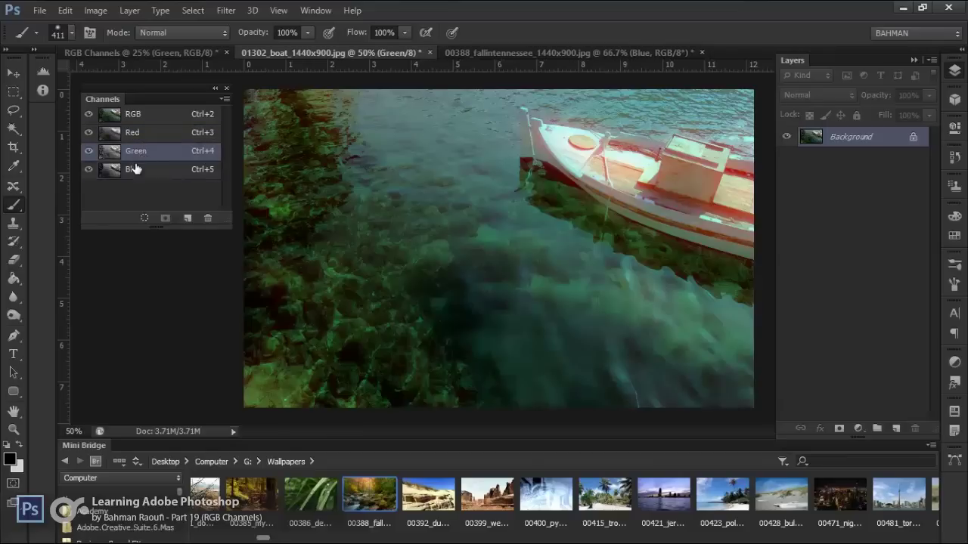
click(227, 12)
mouse_move(249, 261)
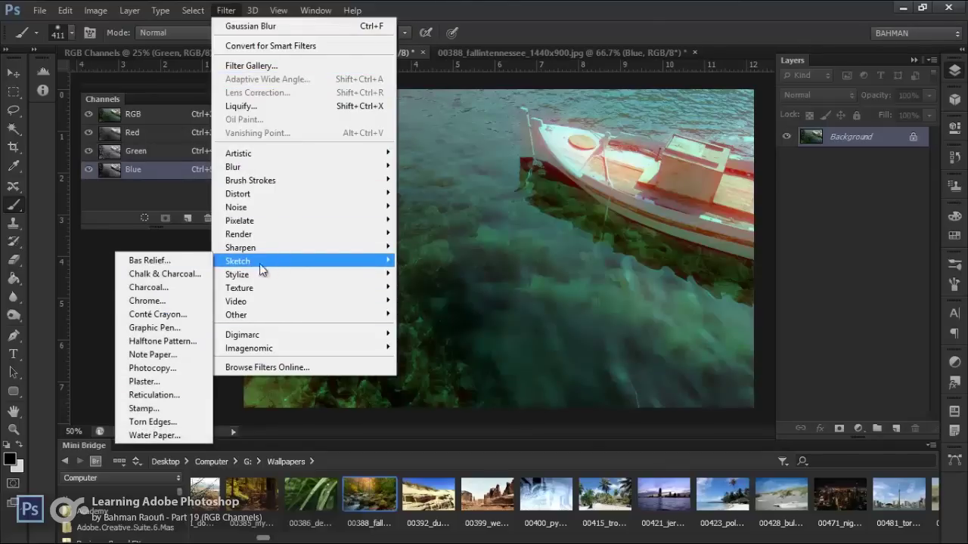
click(174, 300)
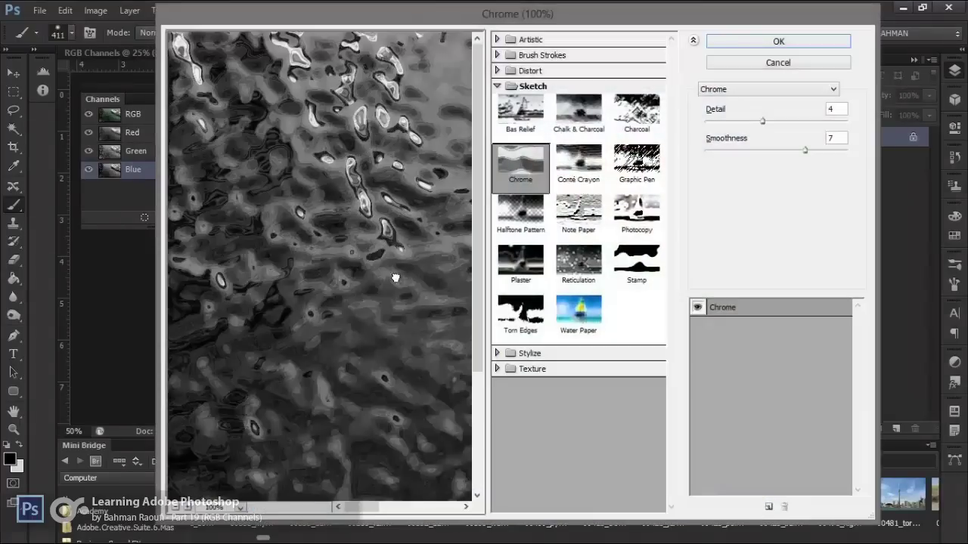
click(799, 42)
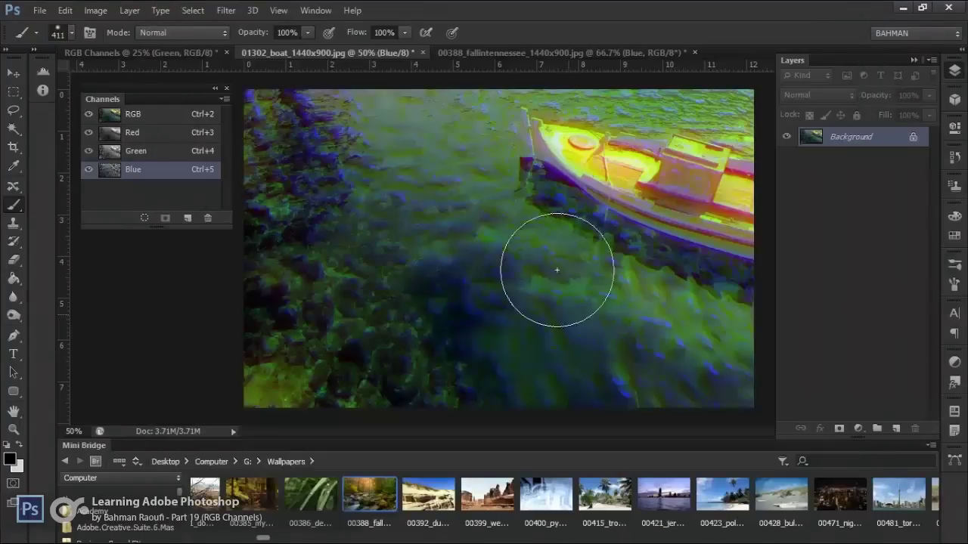
key(ctrl+minus)
key(ctrl+plus)
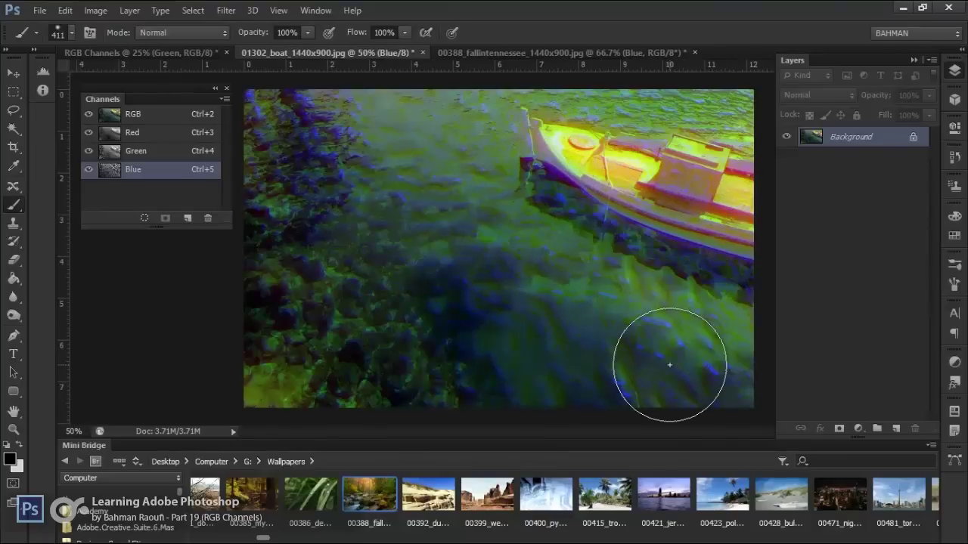
Step: Inspect the Blue, Green and Red channels individually, then return to the RGB composite
click(136, 172)
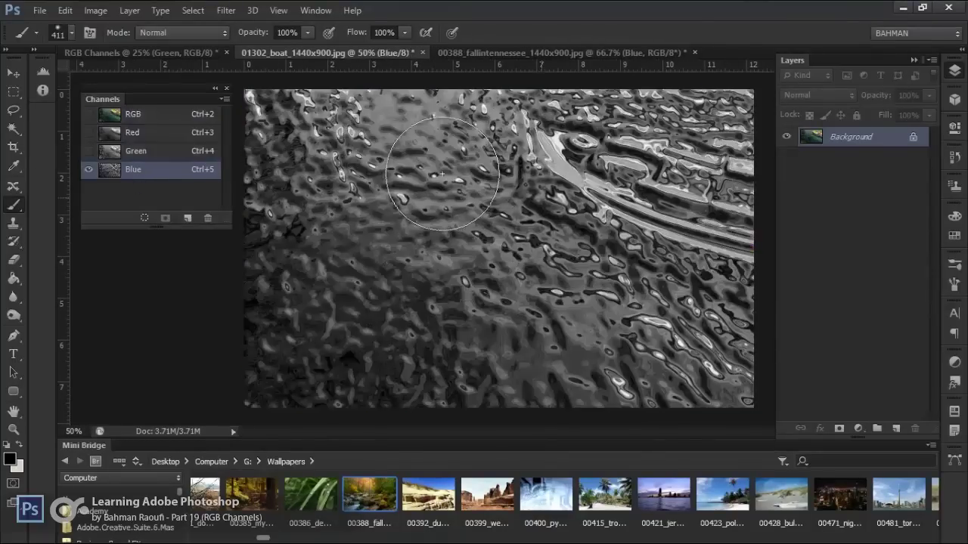
click(136, 153)
click(136, 134)
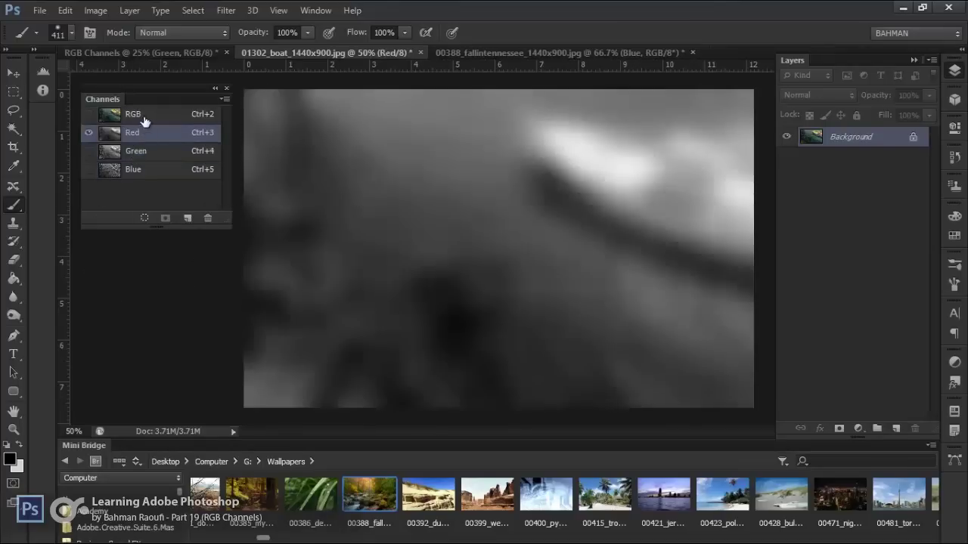
click(144, 121)
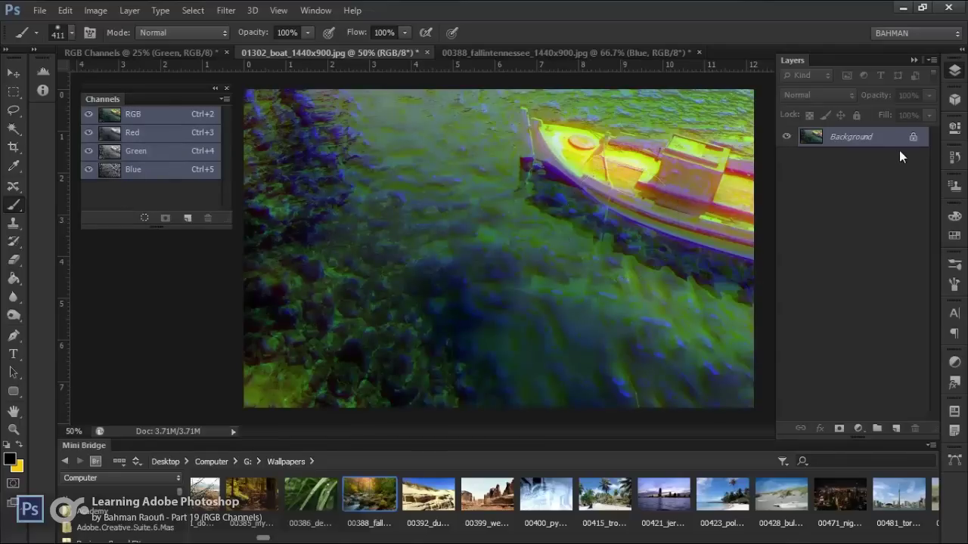
Step: Bring the fallintennessee autumn stream photo forward and set the brush size to 59 px
click(586, 54)
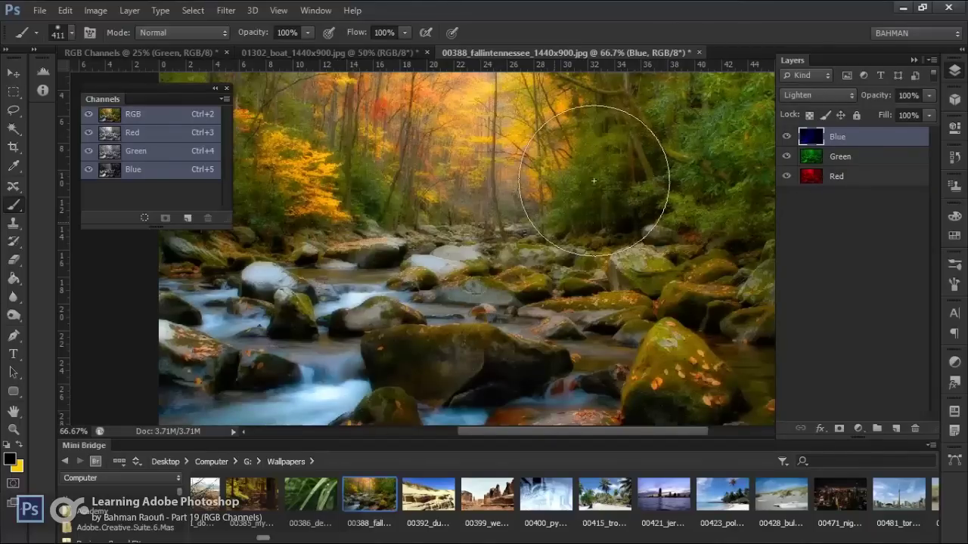
right_click(711, 376)
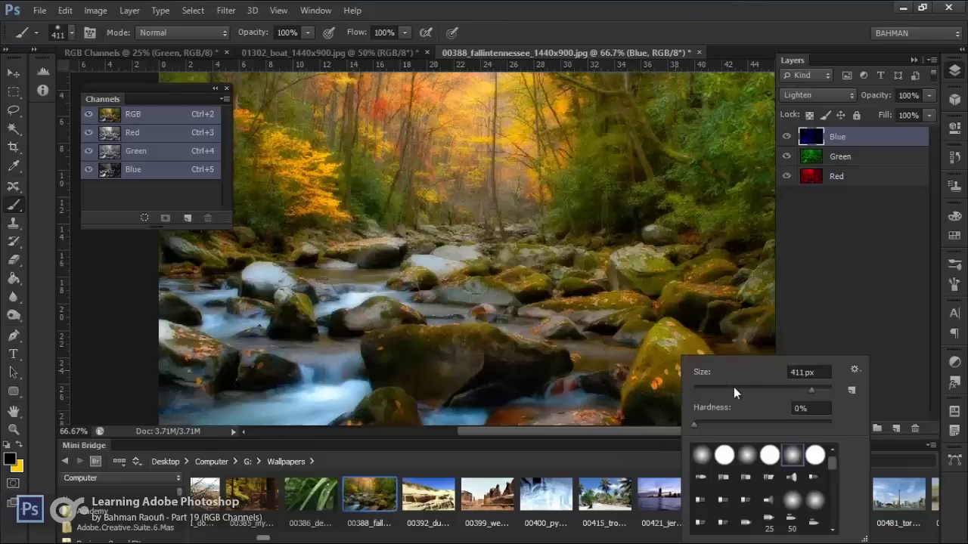
click(733, 391)
key(Return)
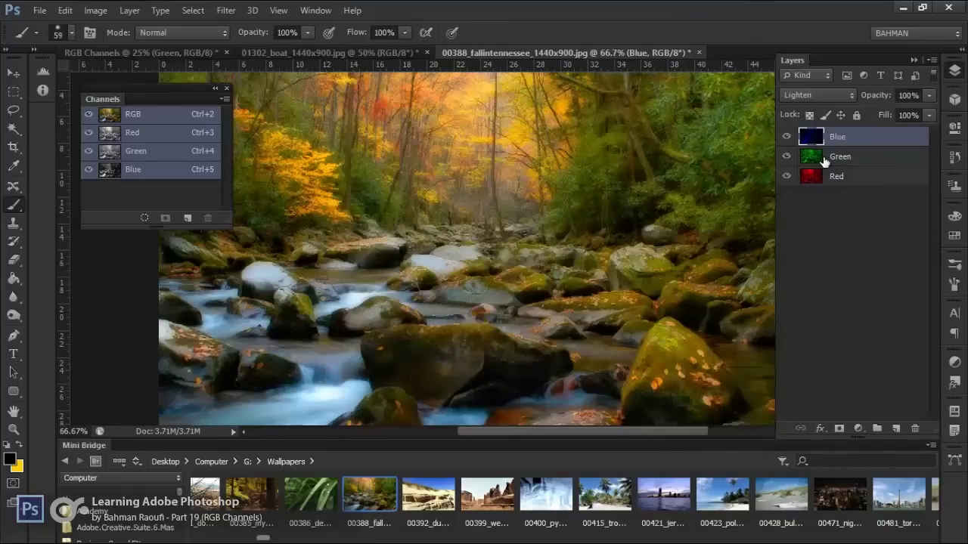
Step: Paint a trial red stroke on the Green layer's mossy rock, then undo it
click(824, 157)
mouse_move(672, 371)
mouse_down()
mouse_move(676, 331)
mouse_move(731, 395)
mouse_move(696, 397)
mouse_move(697, 374)
mouse_move(640, 409)
mouse_move(647, 352)
mouse_move(667, 326)
mouse_move(637, 378)
mouse_move(635, 421)
mouse_up()
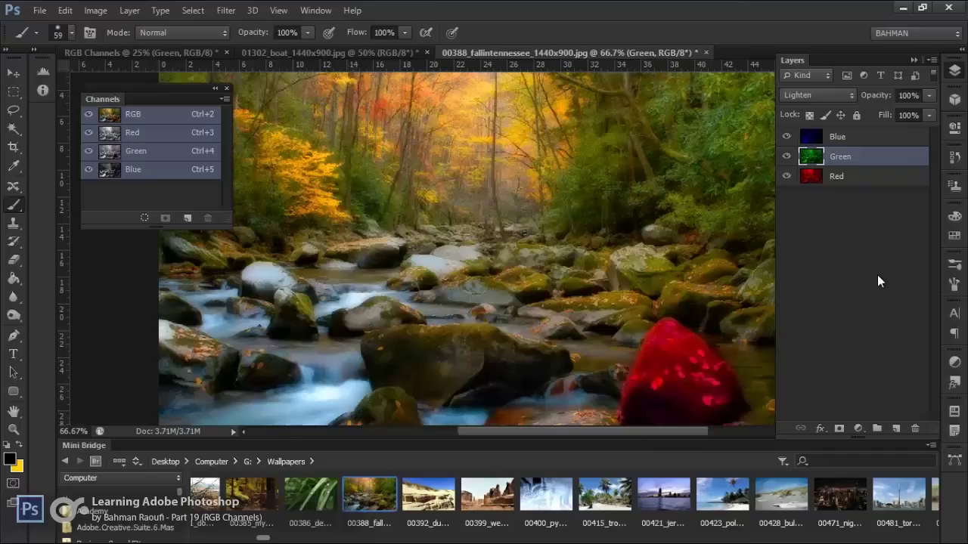
key(ctrl+z)
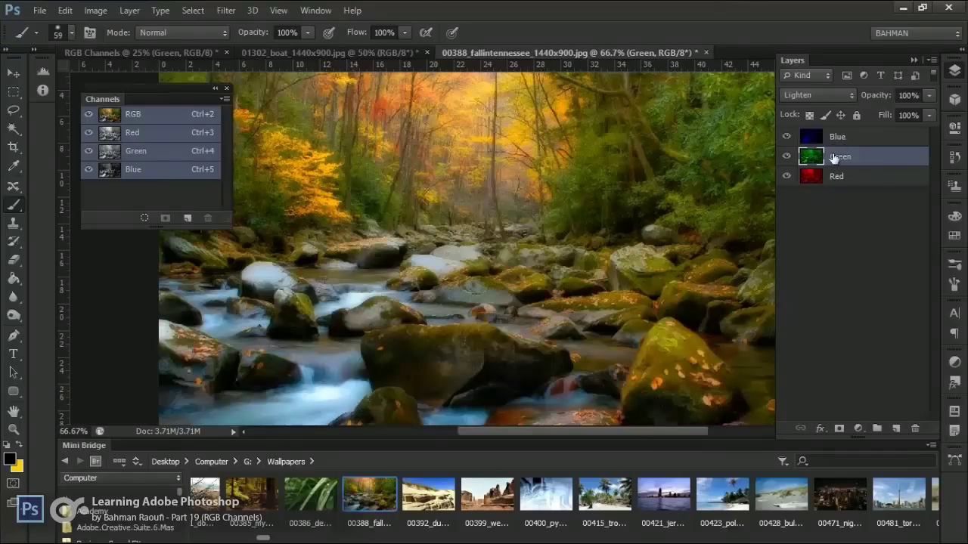
click(835, 137)
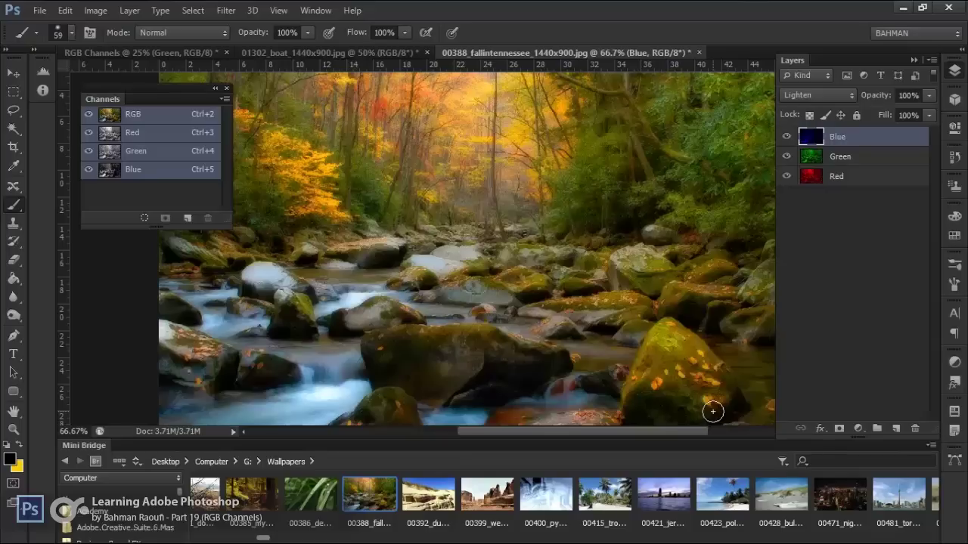
Step: Revert the image to its opening snapshot in the History panel
key(ctrl+minus)
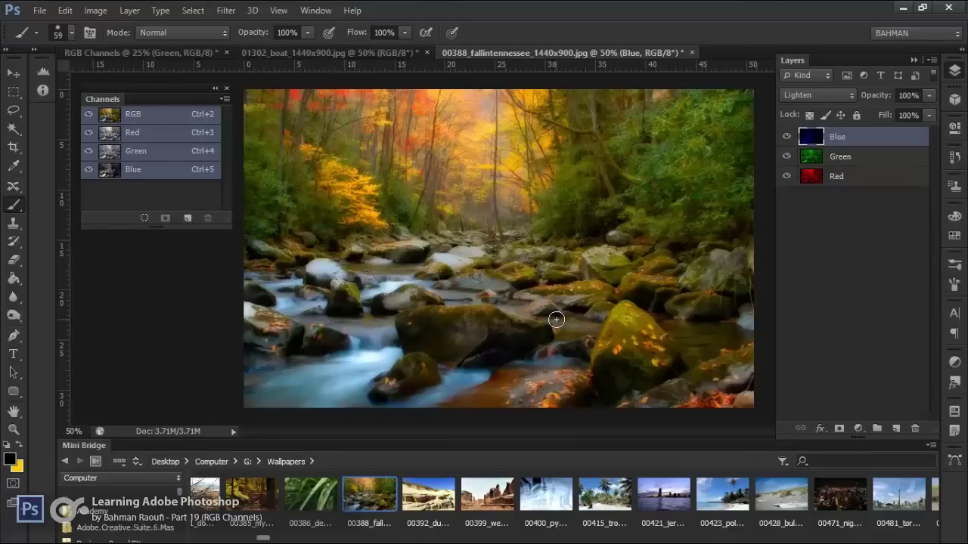
click(954, 157)
click(891, 164)
click(913, 148)
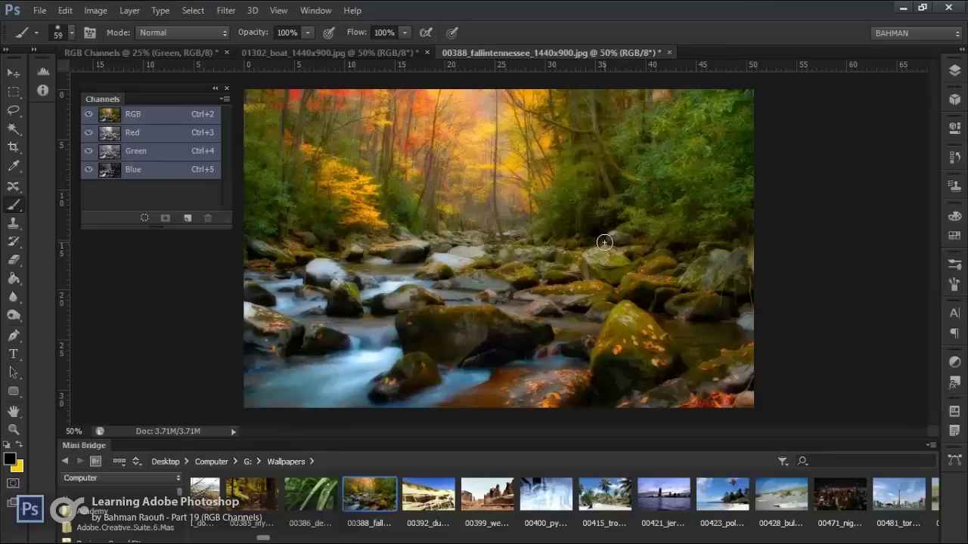
key(ctrl+l)
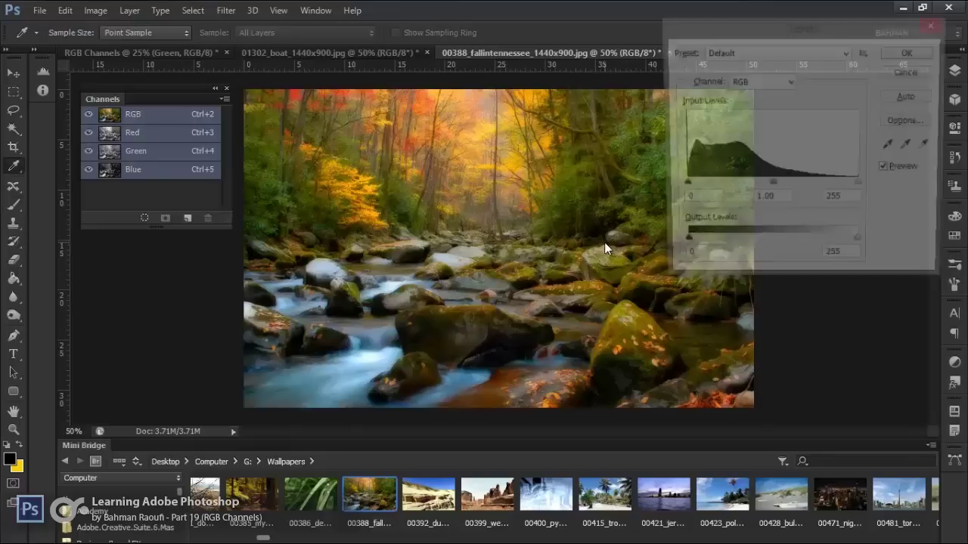
drag(710, 34, 803, 50)
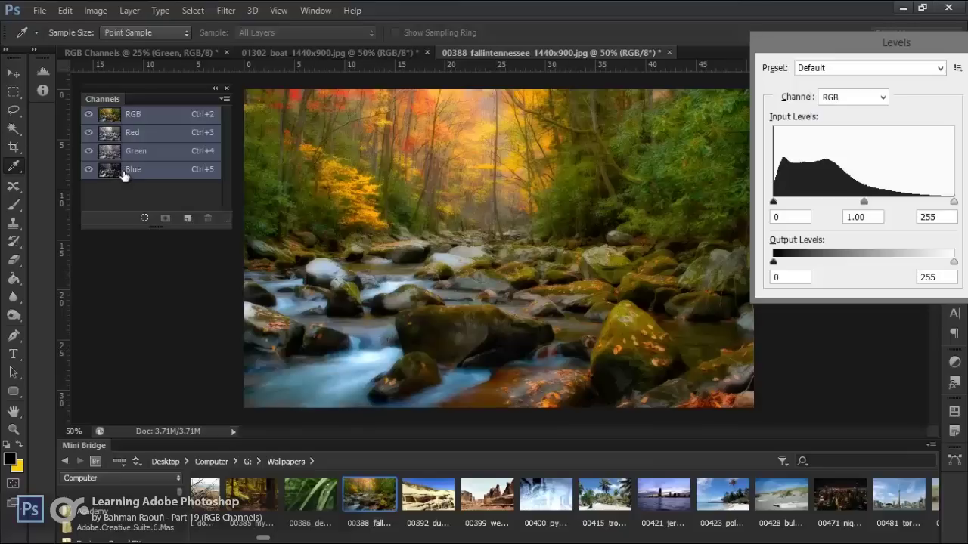
drag(888, 57, 722, 68)
key(b)
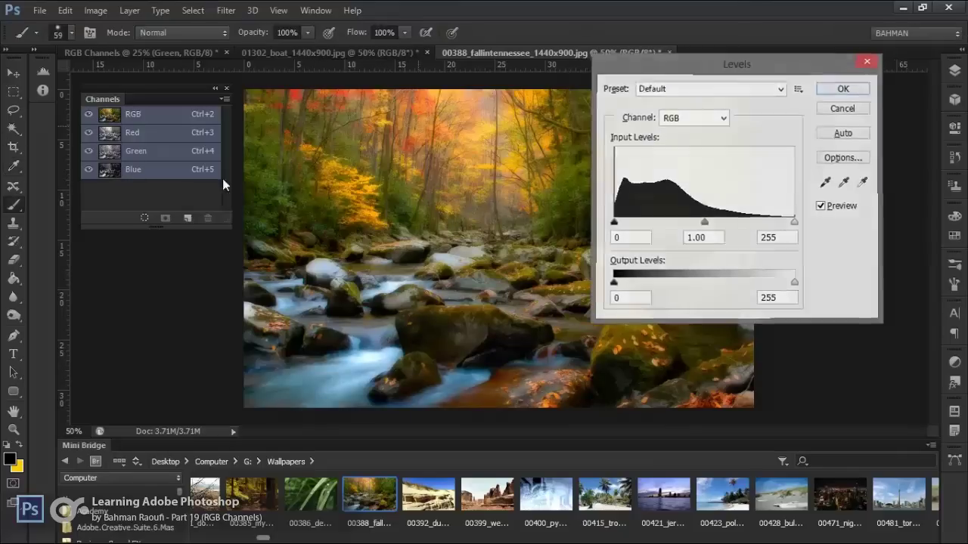
key(Escape)
click(157, 174)
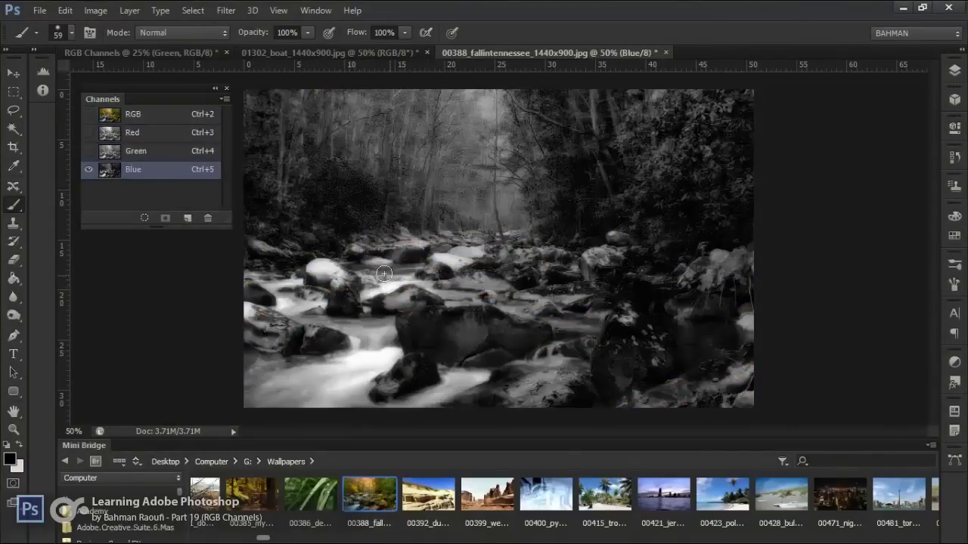
click(143, 115)
key(ctrl+l)
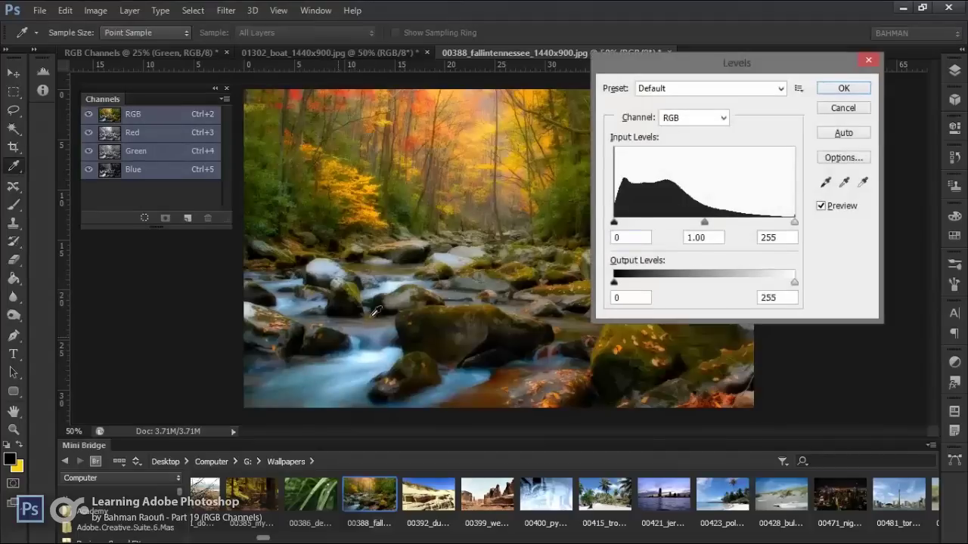
click(707, 121)
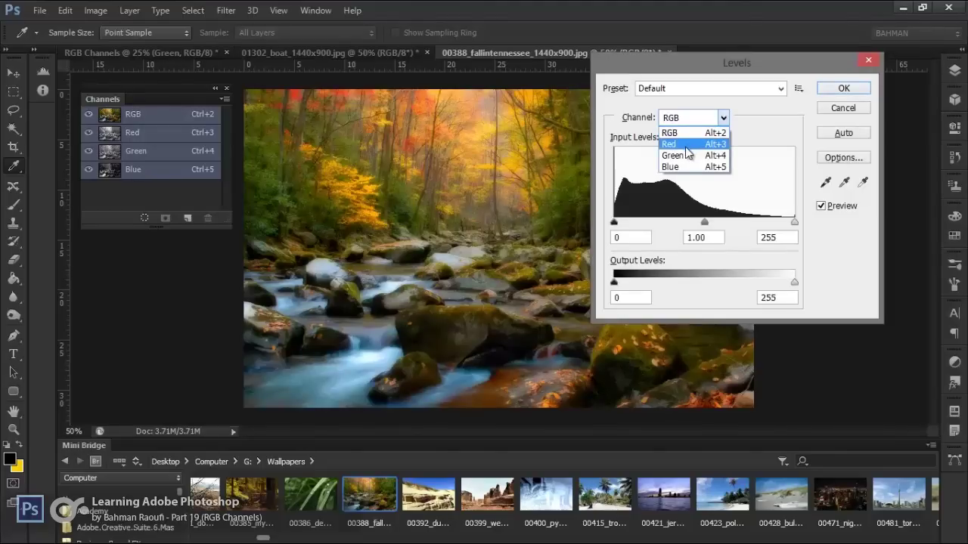
click(685, 143)
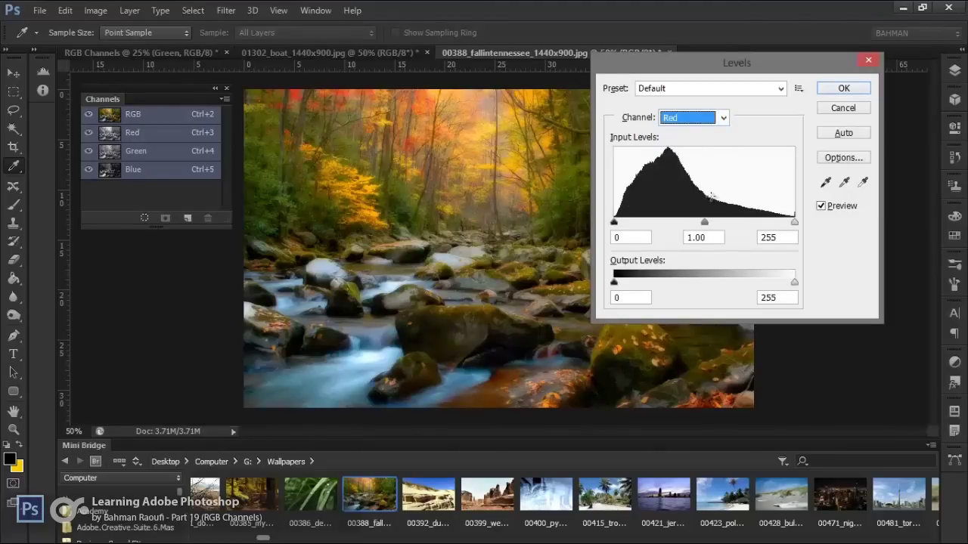
drag(707, 224, 718, 227)
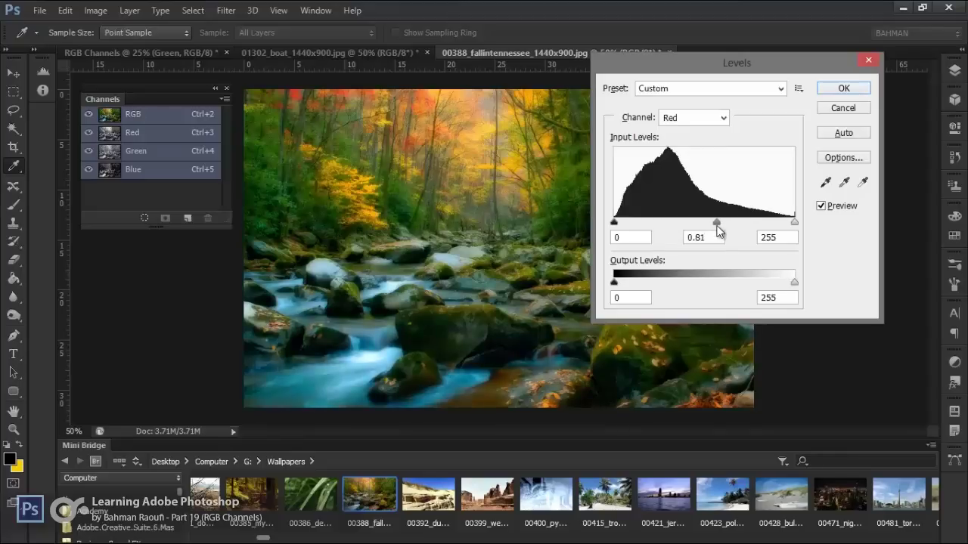
drag(718, 227, 669, 227)
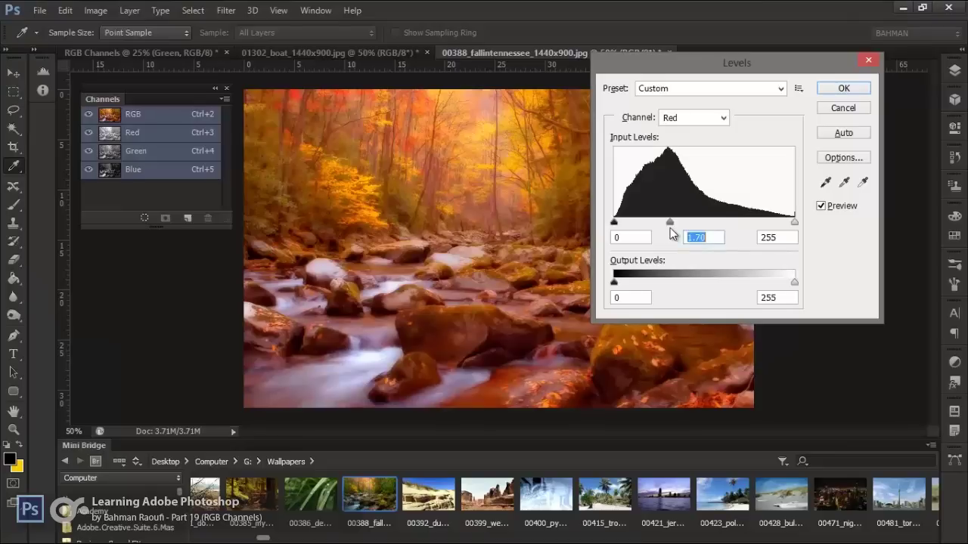
mouse_move(670, 225)
mouse_down()
mouse_move(607, 224)
mouse_move(699, 227)
mouse_up()
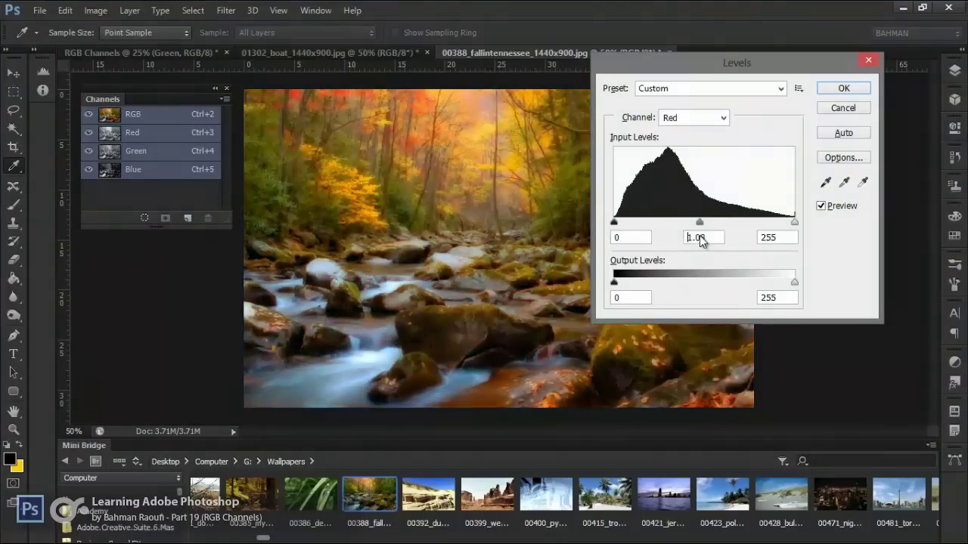
click(695, 121)
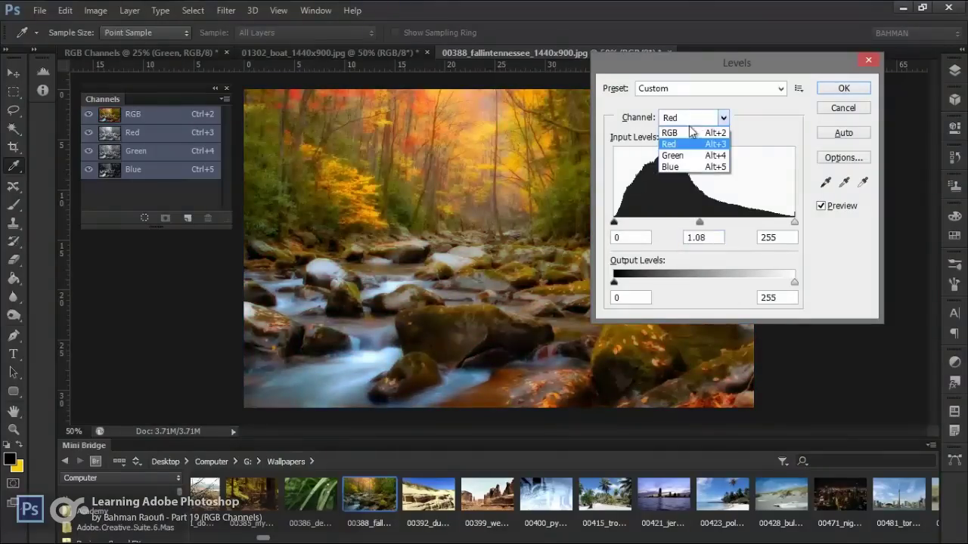
click(682, 168)
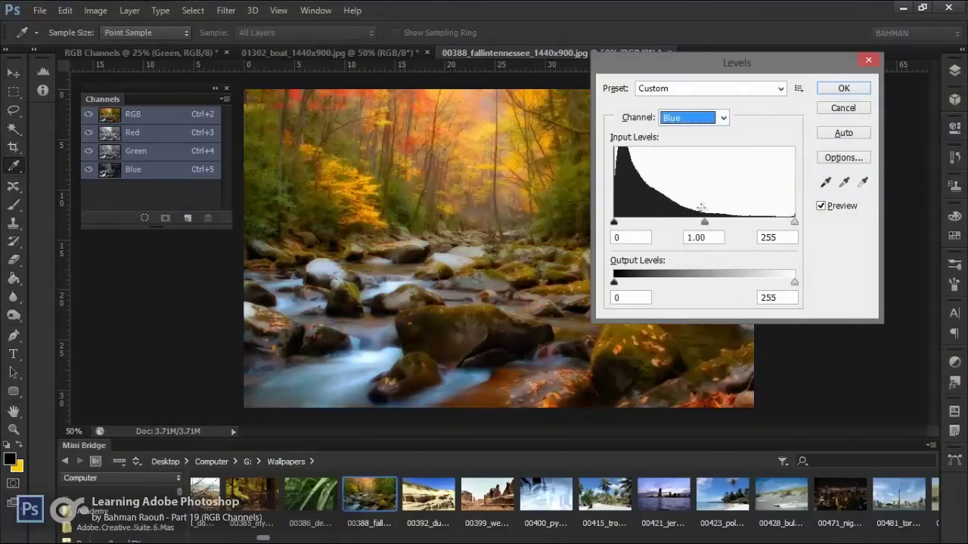
drag(704, 222, 685, 223)
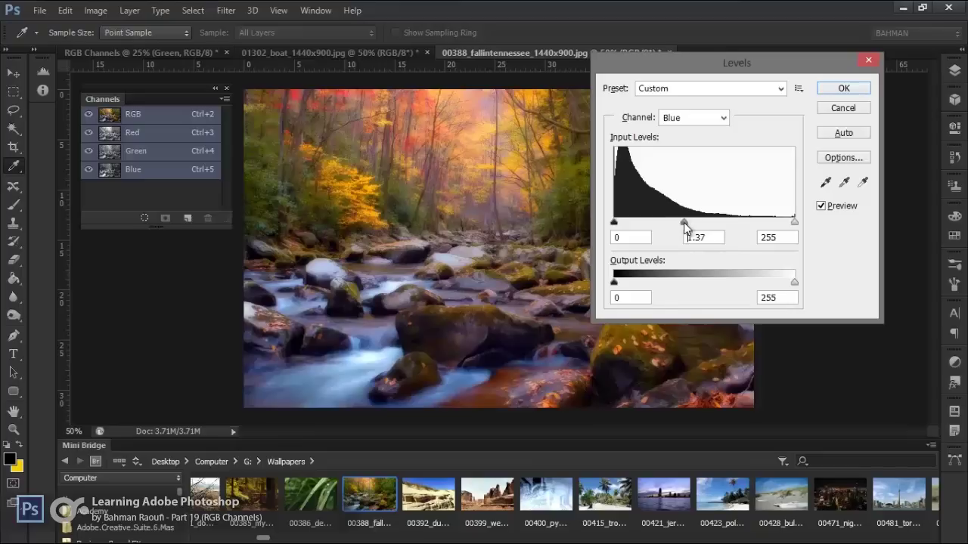
mouse_move(737, 80)
mouse_down()
mouse_move(740, 358)
mouse_move(709, 415)
mouse_move(765, 122)
mouse_up()
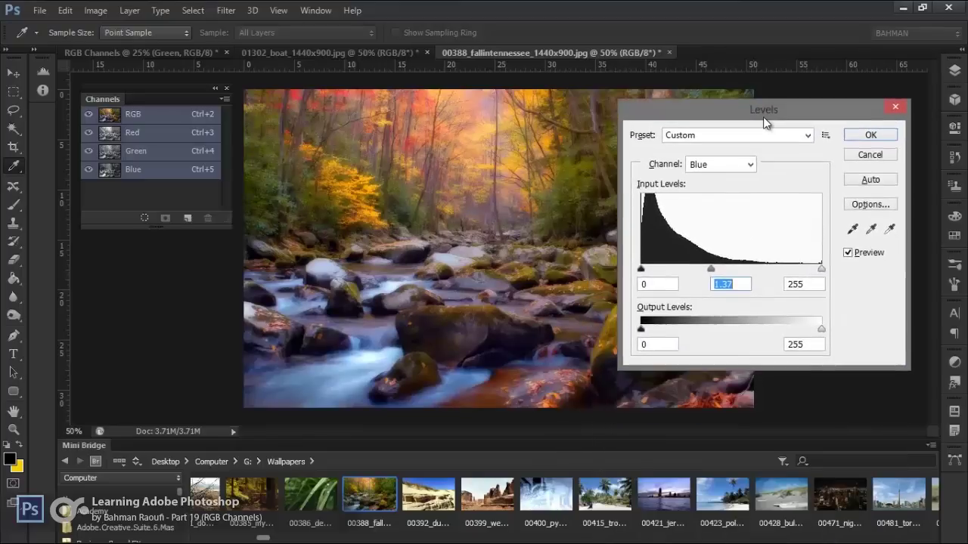
click(866, 251)
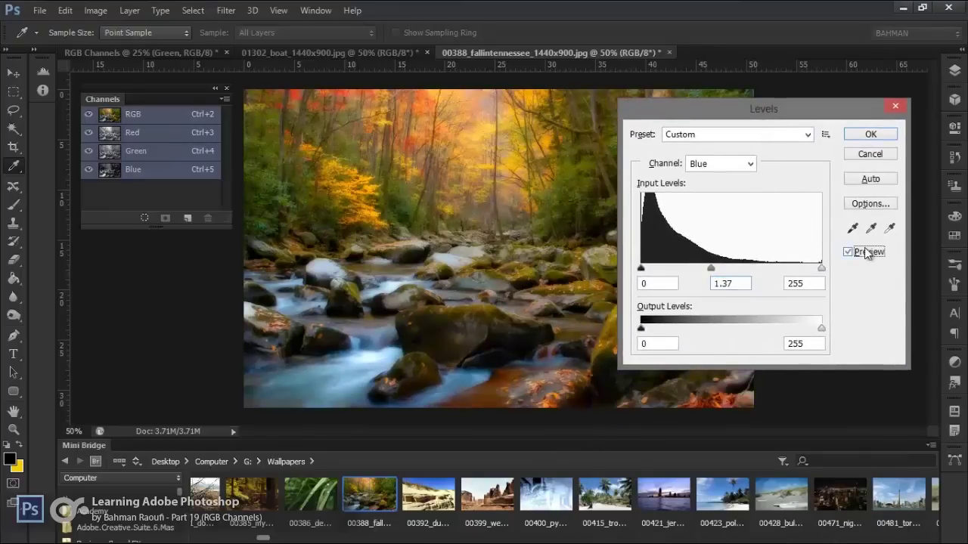
click(864, 249)
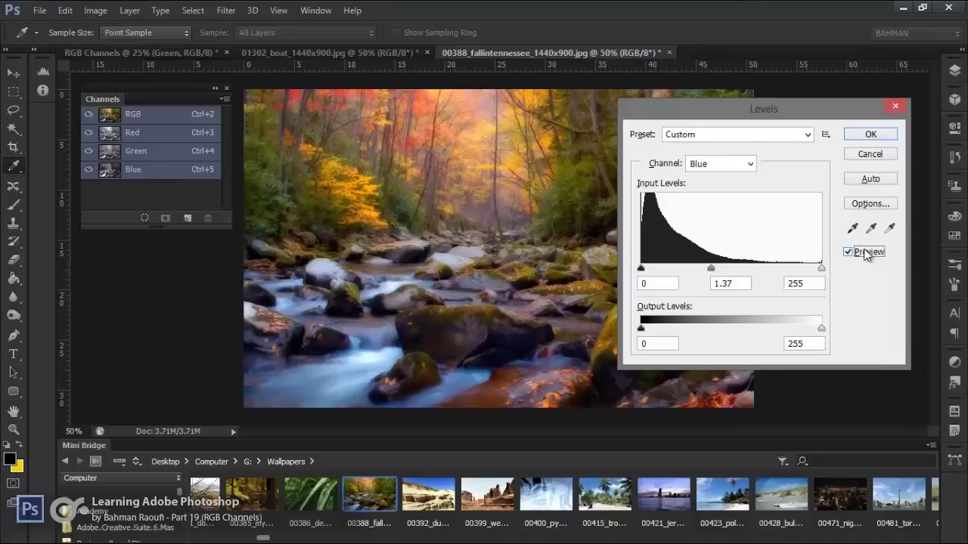
click(883, 155)
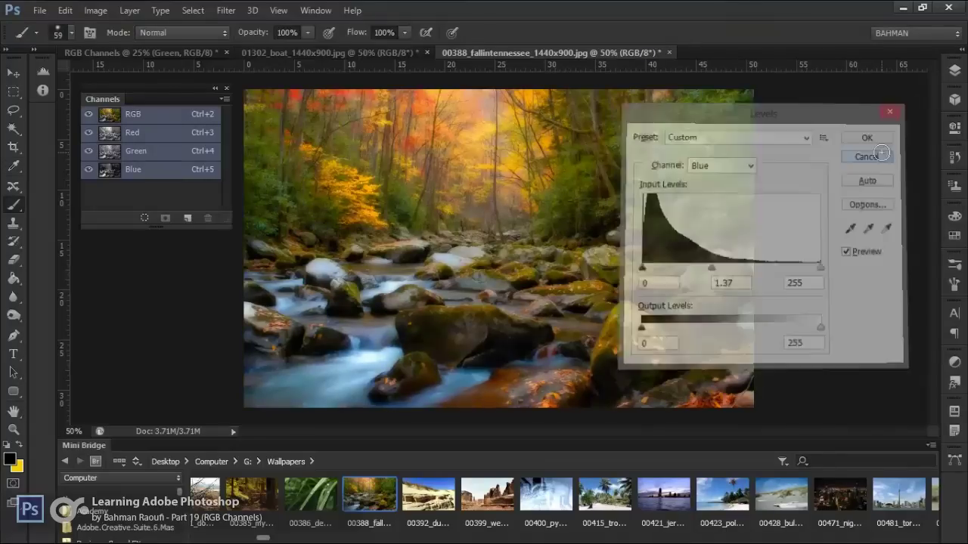
Step: Revert the document to the Delete Layer history state
click(955, 69)
click(954, 155)
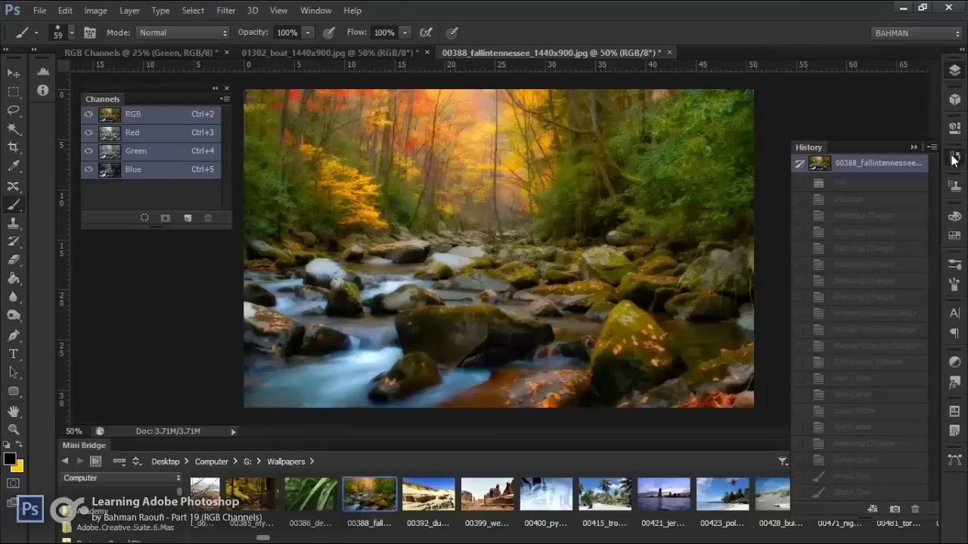
click(850, 461)
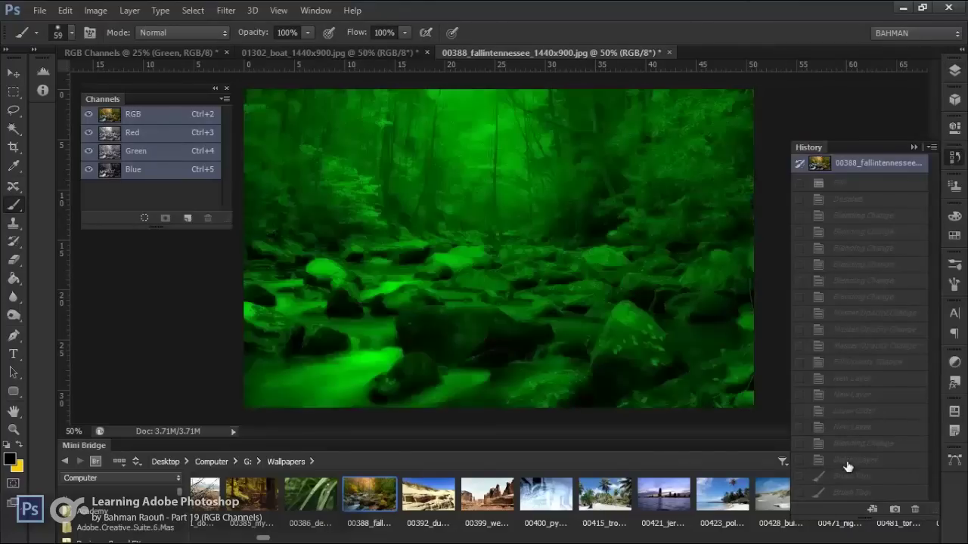
click(845, 476)
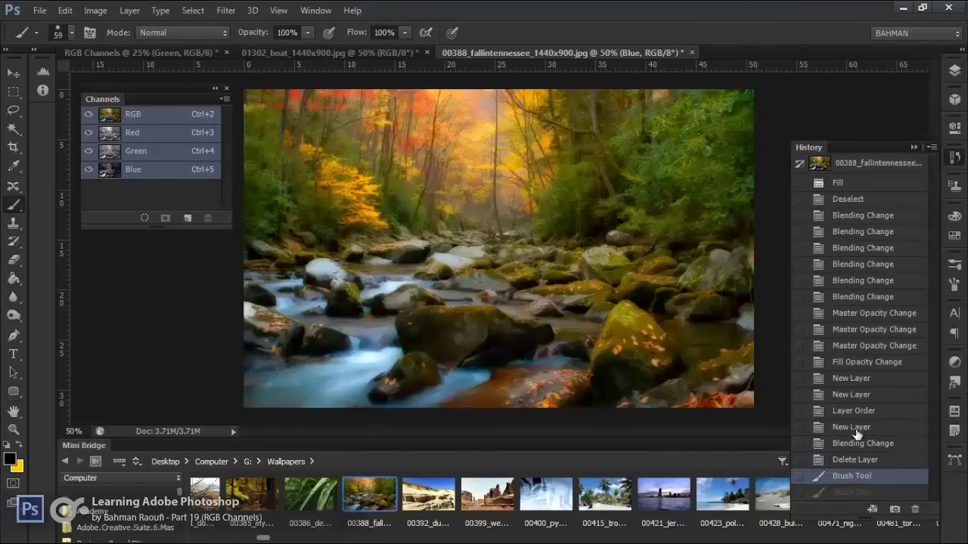
click(849, 459)
Step: Make the Blue and Red layers visible again and select the Green layer
click(954, 70)
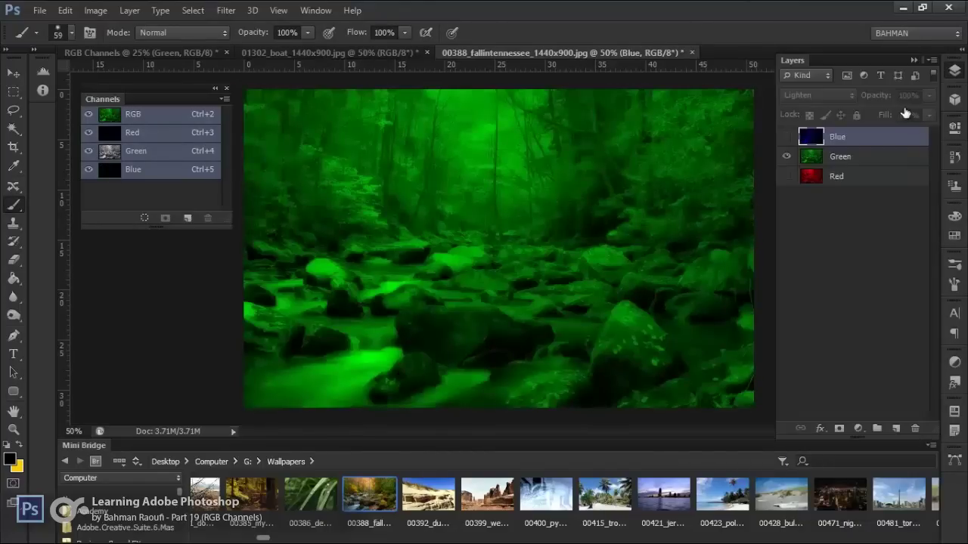
click(786, 136)
click(786, 176)
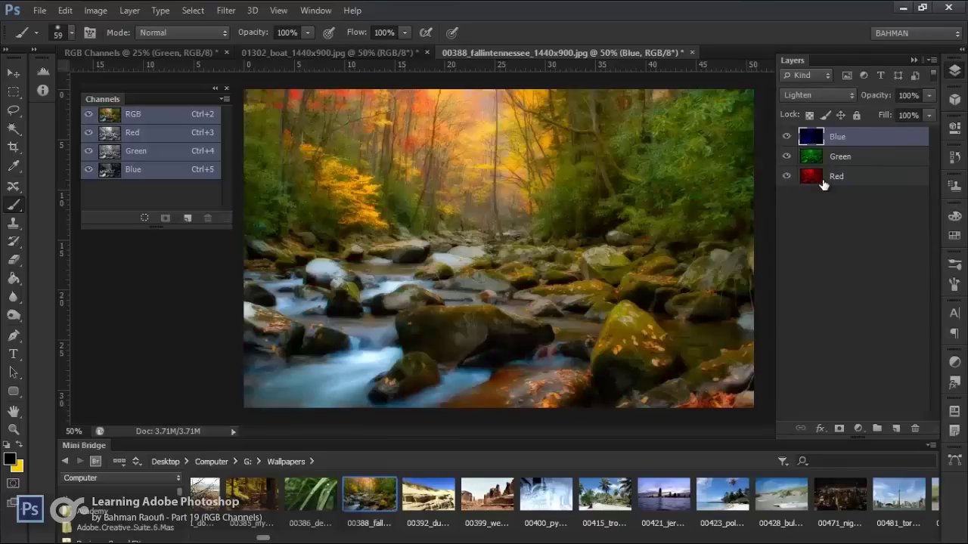
click(843, 157)
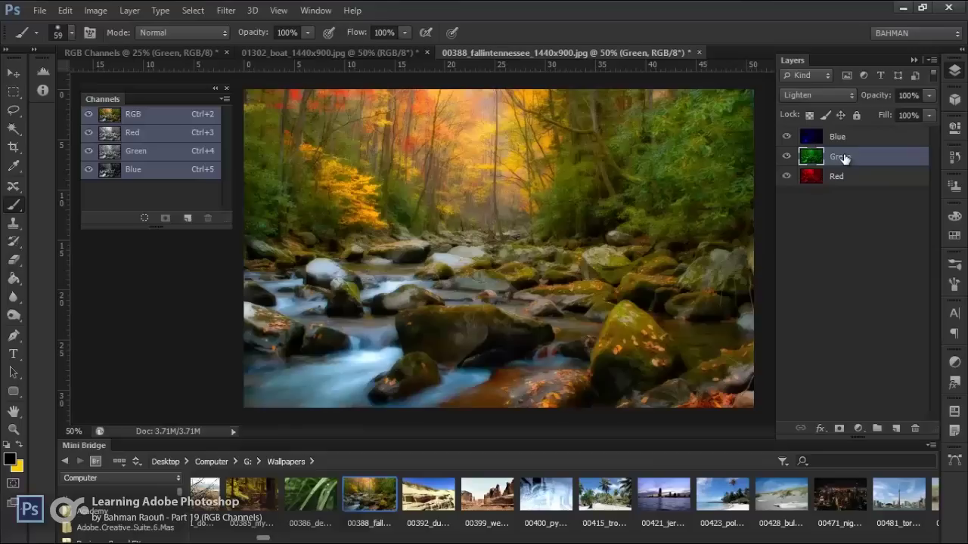
Step: Desaturate the Green and Red layers to grayscale
key(alt+BackSpace)
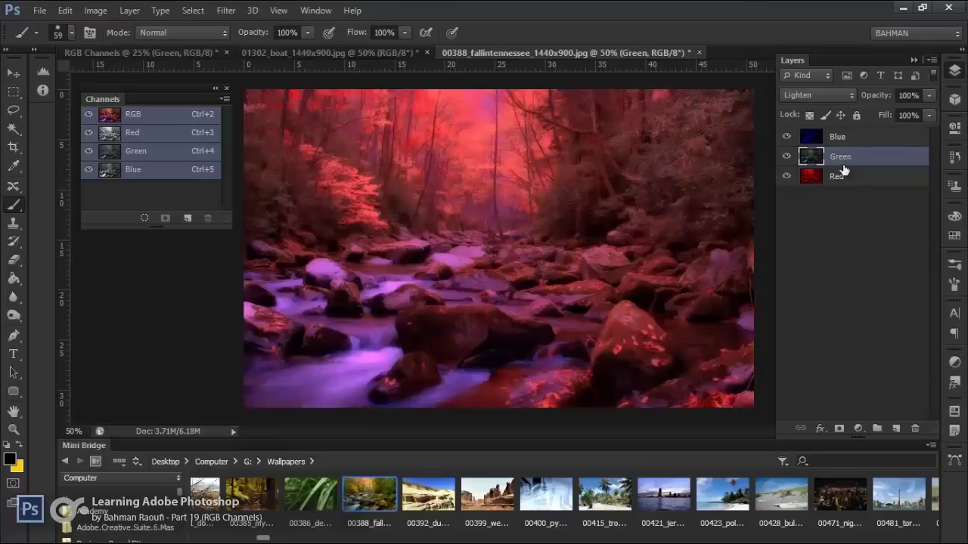
click(843, 178)
key(alt+BackSpace)
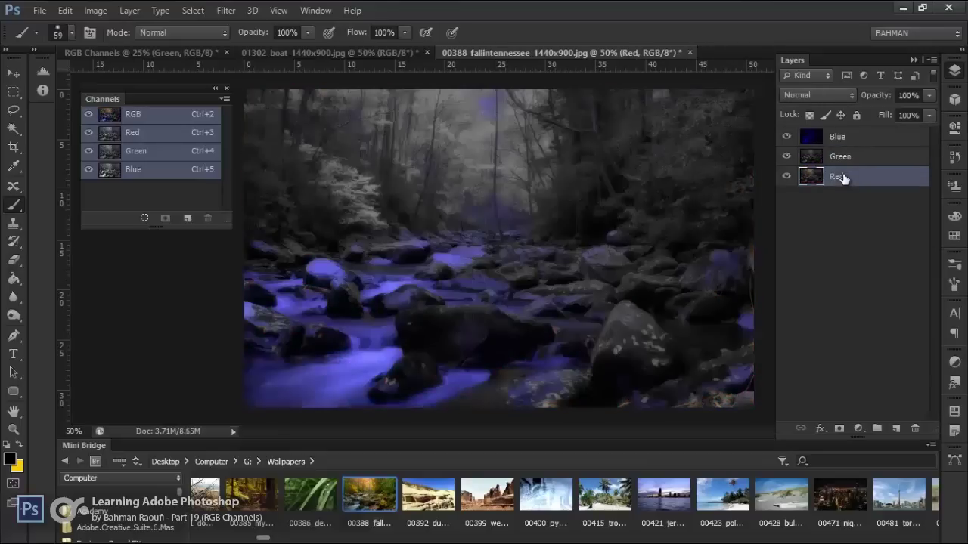
click(848, 143)
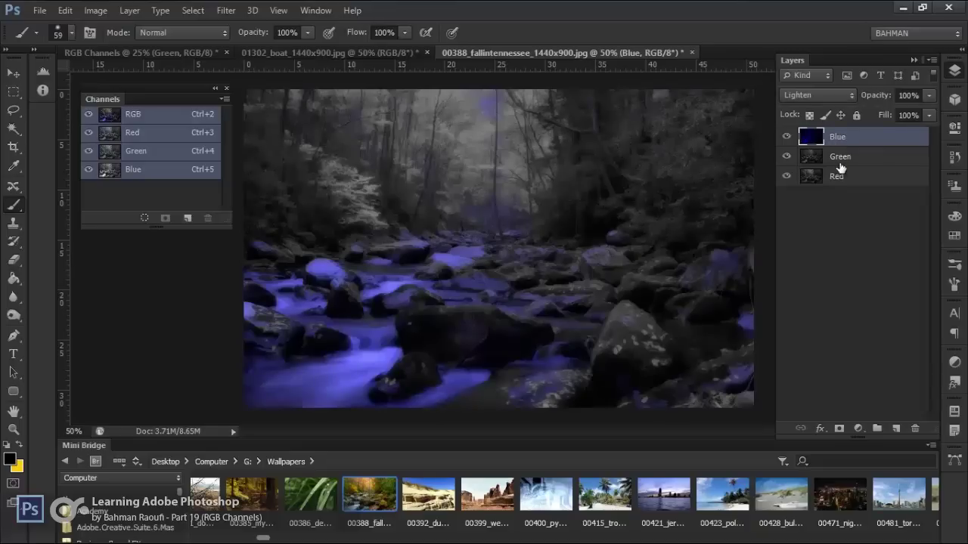
click(840, 166)
Step: Brighten with Levels: Green layer white point 178, Red layer white point 154
key(ctrl+l)
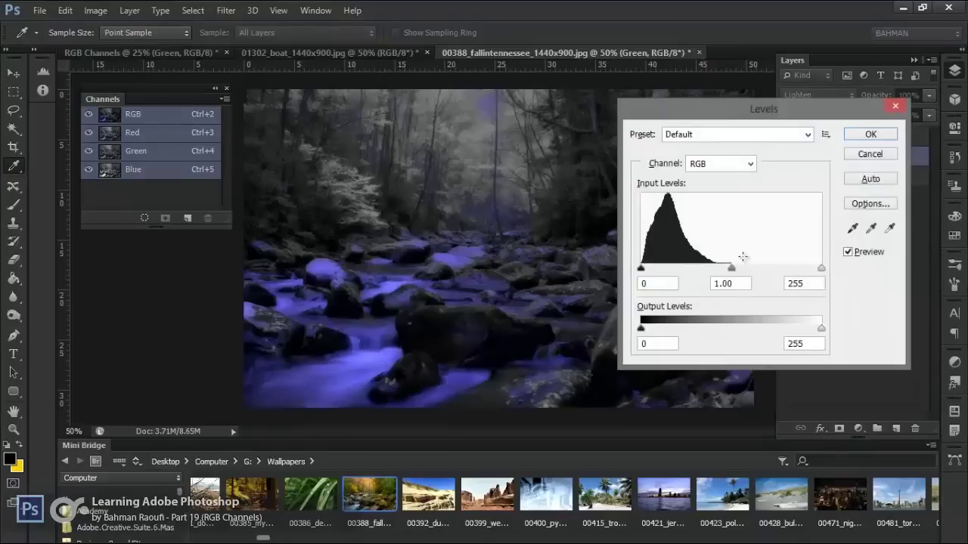
mouse_move(730, 269)
mouse_down()
mouse_move(756, 271)
mouse_move(712, 270)
mouse_move(728, 269)
mouse_up()
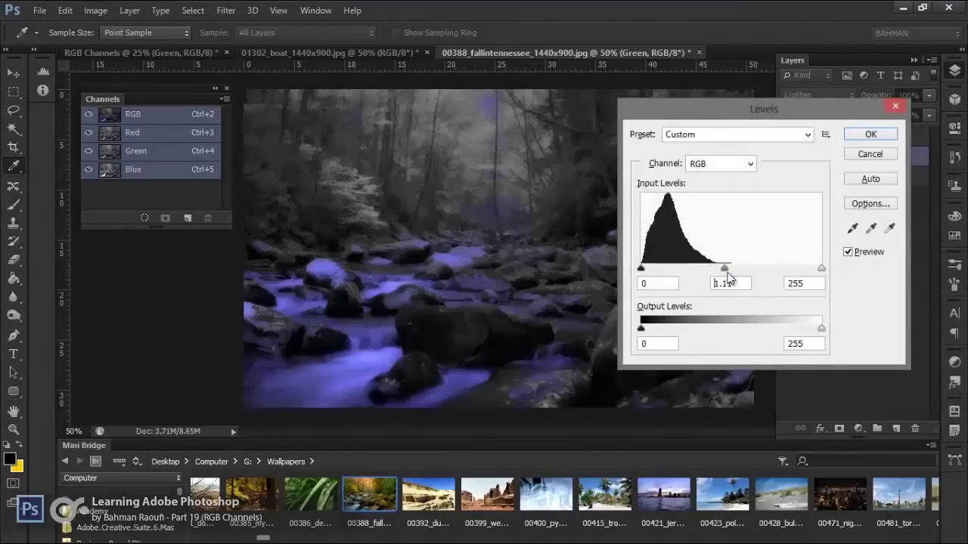
drag(821, 269, 767, 270)
key(Return)
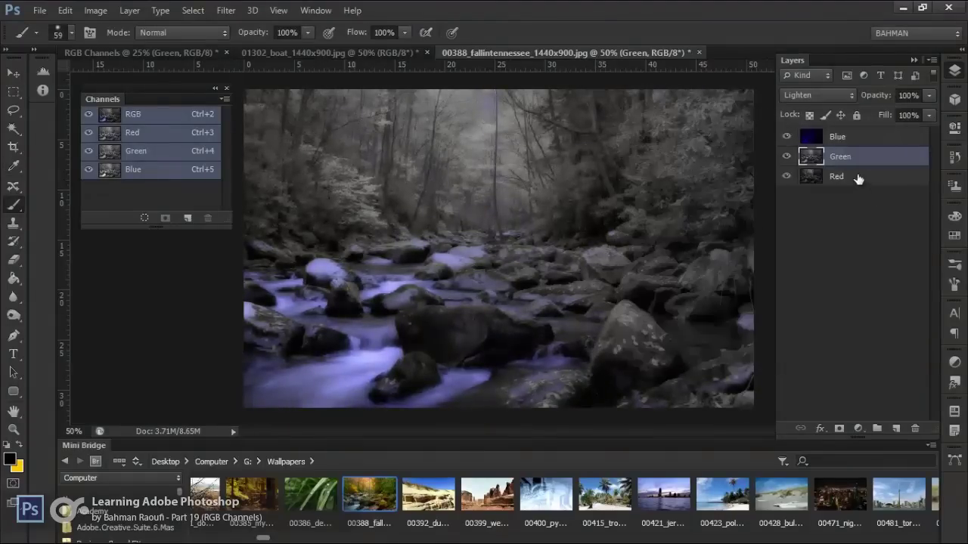
click(858, 178)
key(ctrl+l)
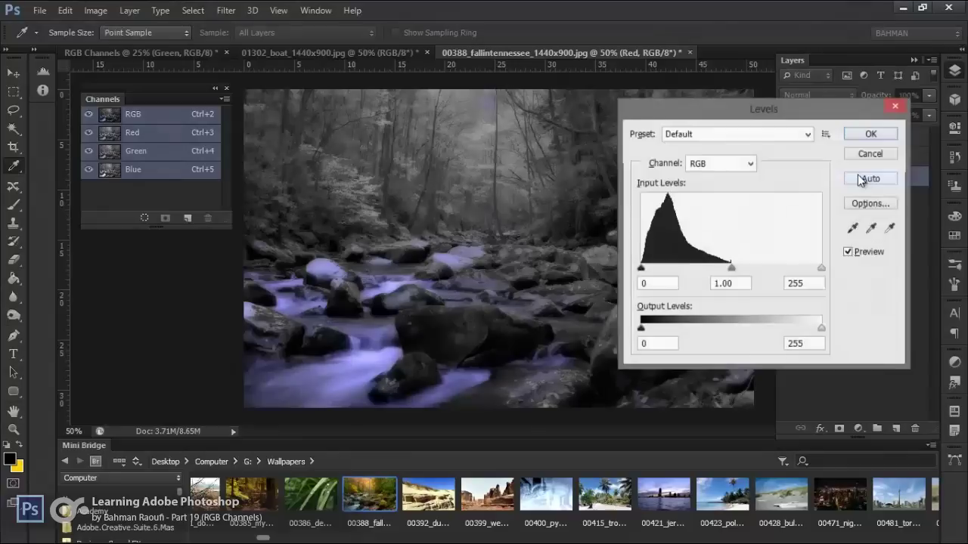
drag(821, 269, 745, 269)
key(Return)
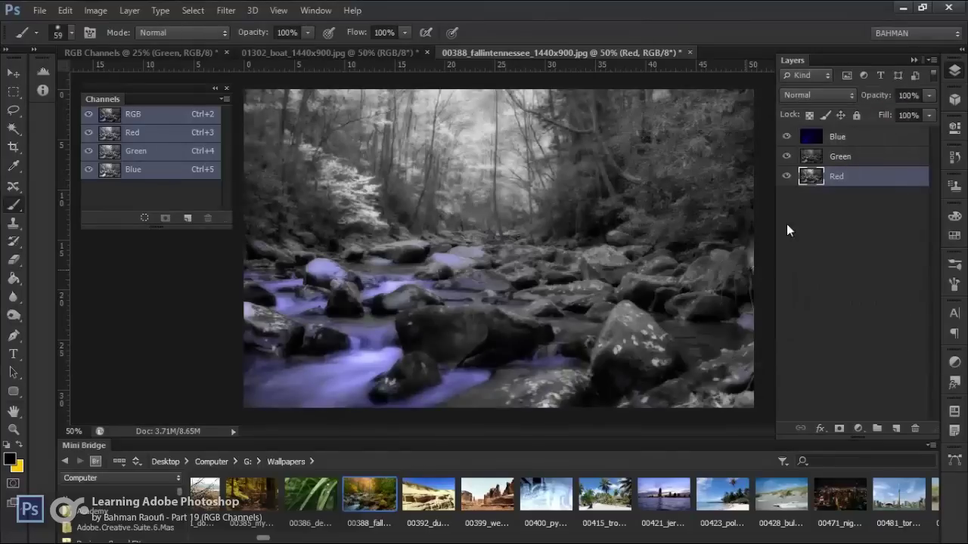
click(851, 139)
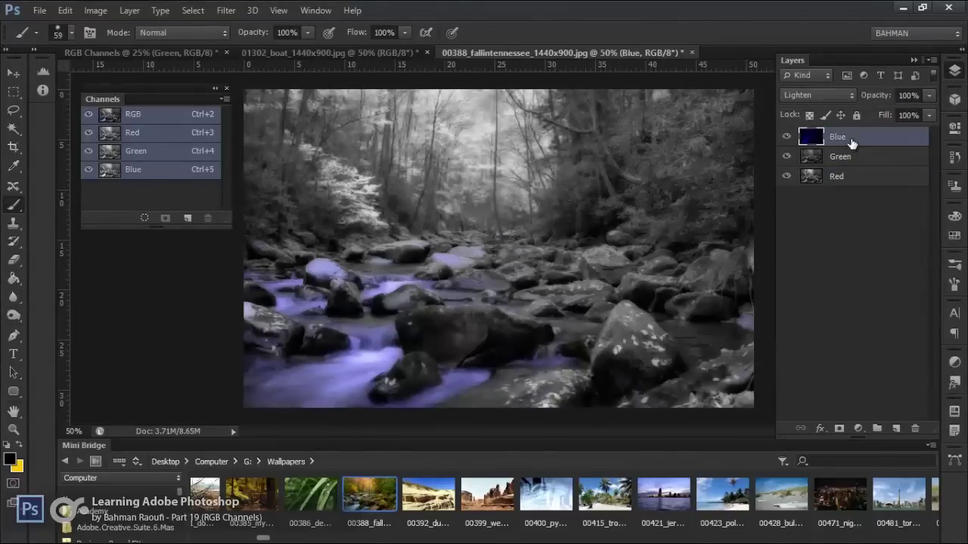
Step: Slightly adjust the Blue layer's saturation and brighten its midtones with Levels
key(ctrl+u)
mouse_move(791, 346)
mouse_down()
mouse_move(762, 349)
mouse_move(768, 343)
mouse_up()
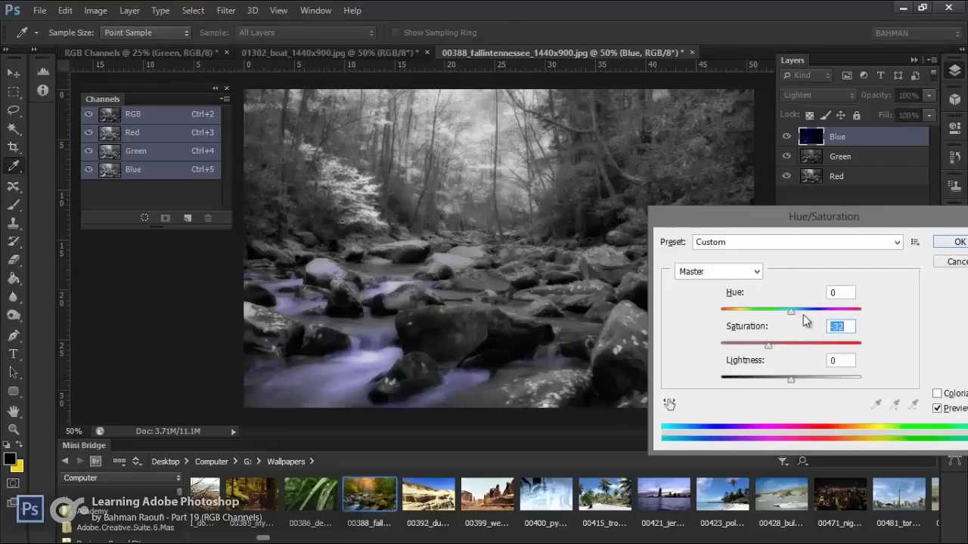
drag(772, 349, 791, 352)
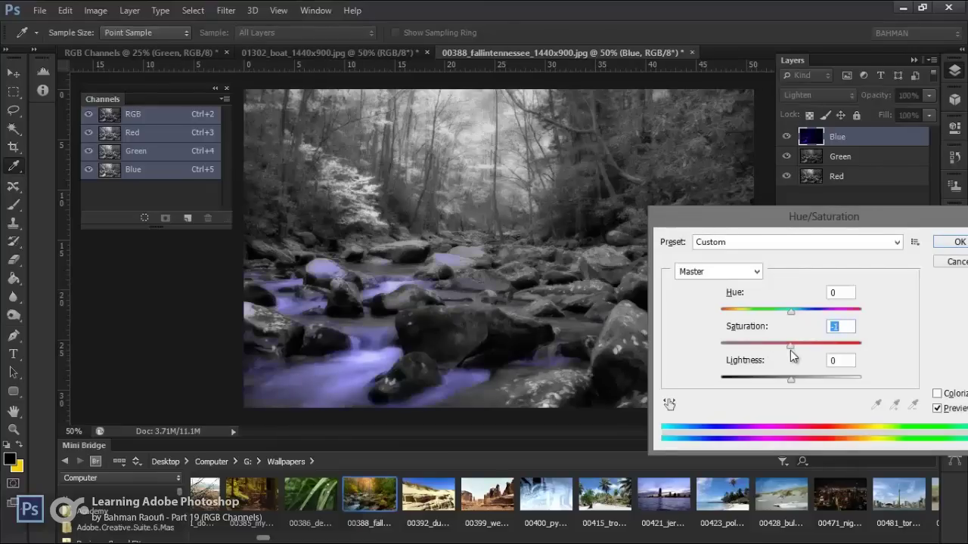
key(Return)
key(ctrl+l)
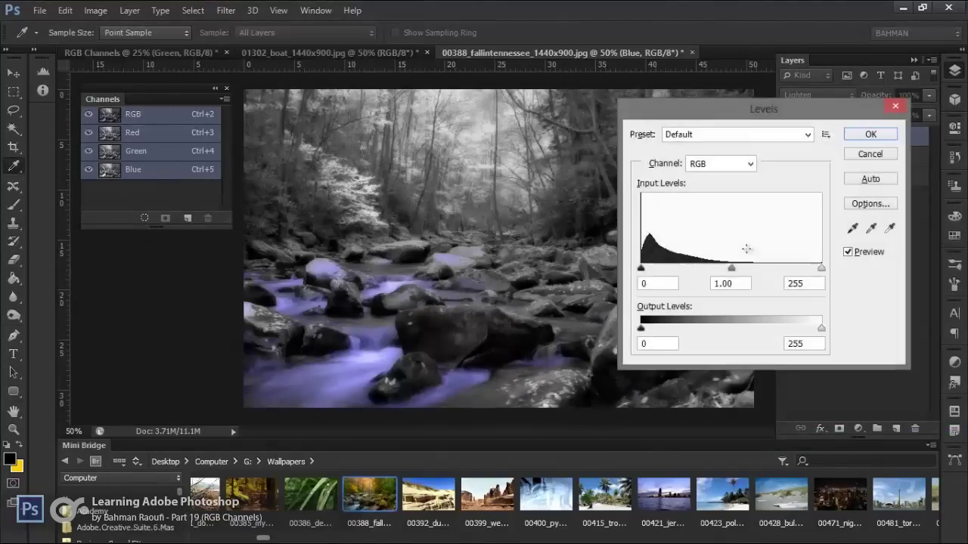
drag(743, 269, 707, 273)
key(Return)
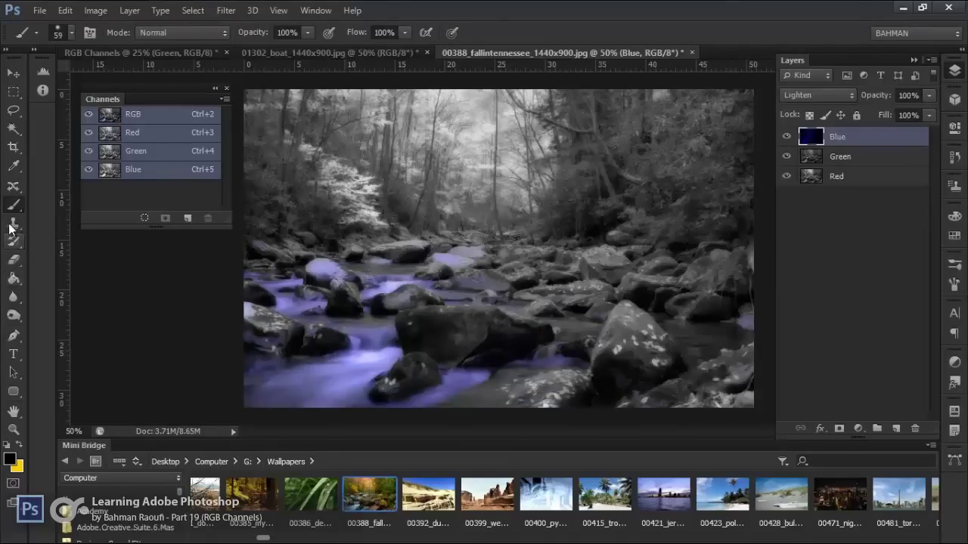
Step: Enable brush Scattering at the maximum 1000%
click(954, 264)
click(753, 131)
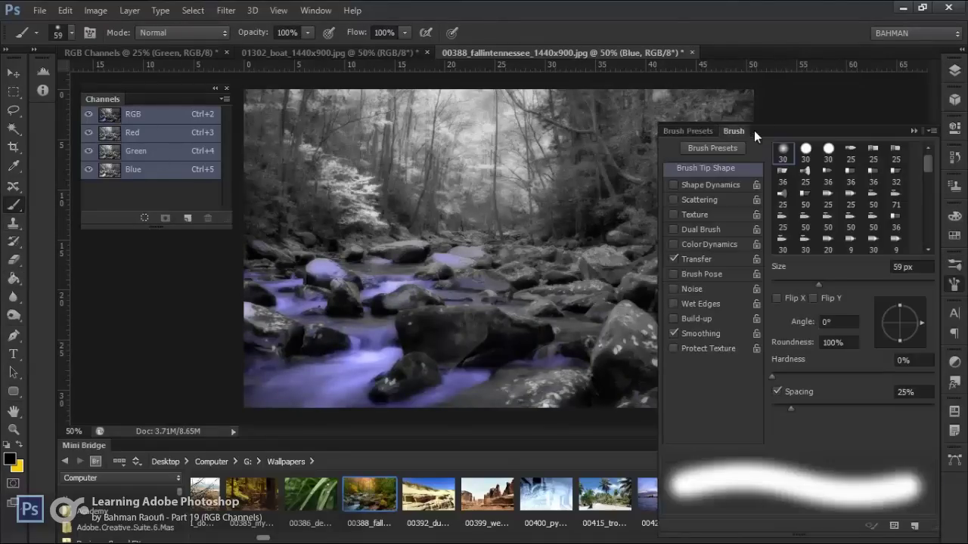
click(698, 200)
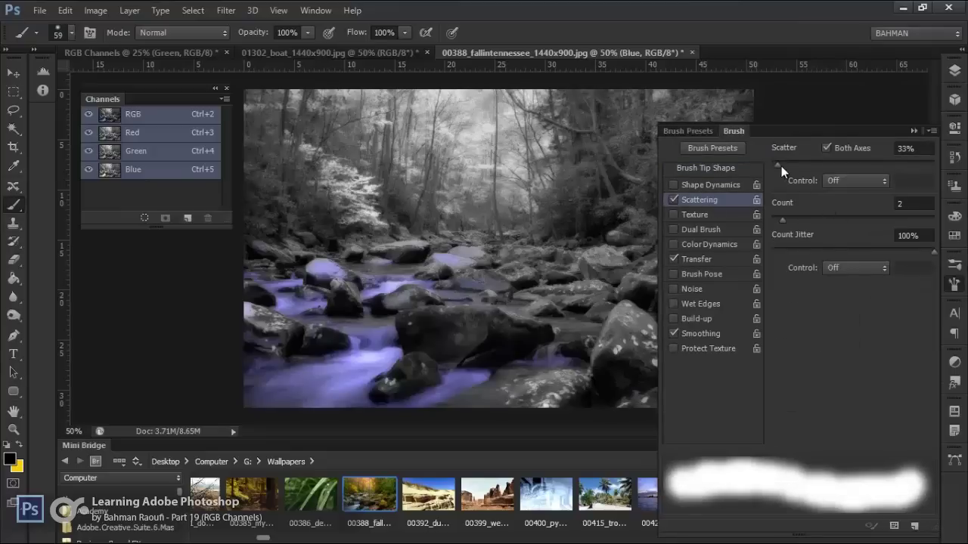
drag(781, 166, 914, 185)
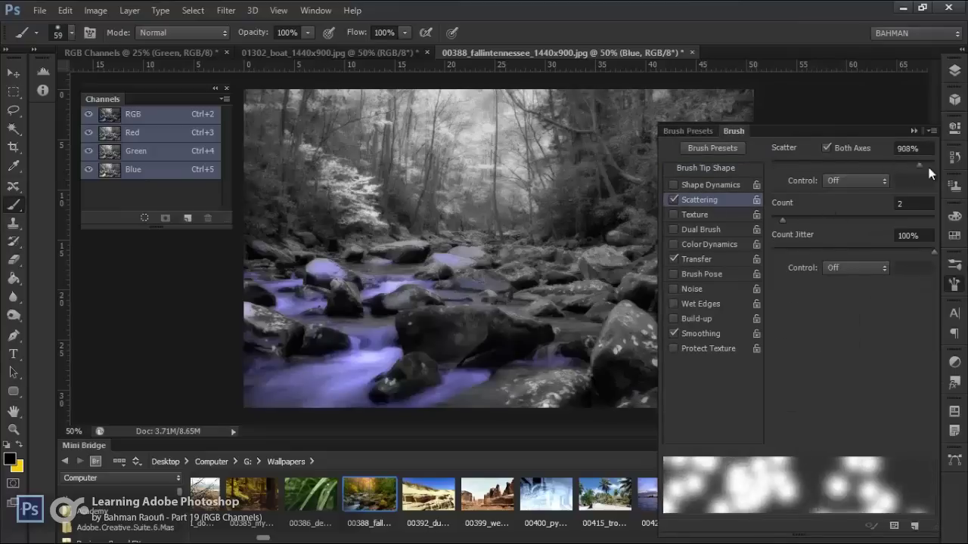
Step: Make the brush tip 22 px with 100% hardness and 80% spacing
click(705, 167)
click(797, 406)
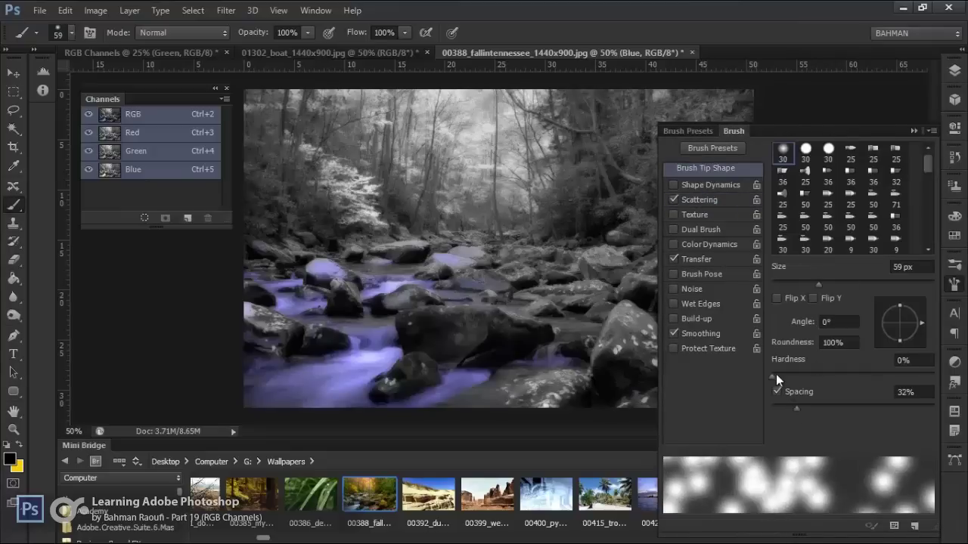
drag(776, 375, 933, 376)
drag(796, 409, 836, 408)
drag(818, 284, 789, 280)
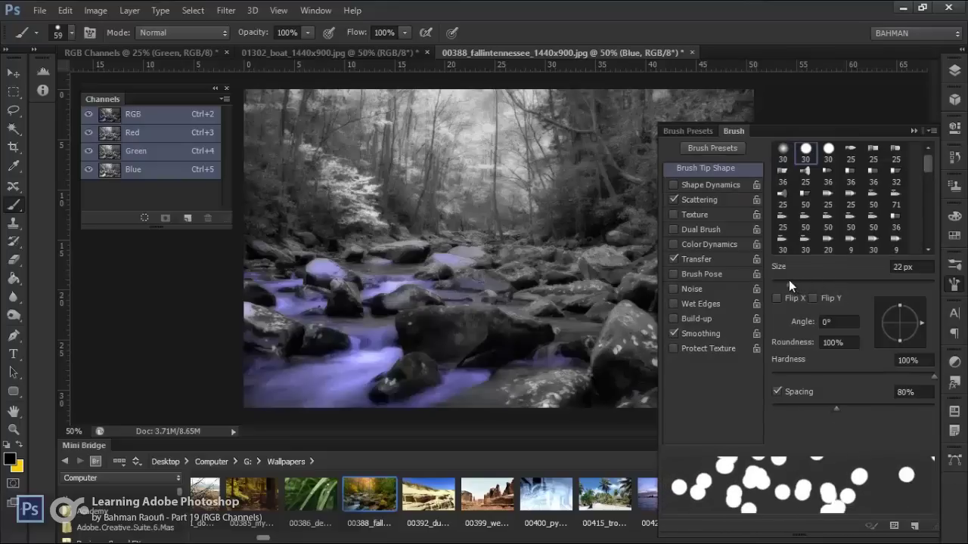
Step: Reduce the brush scatter count to 1
click(700, 200)
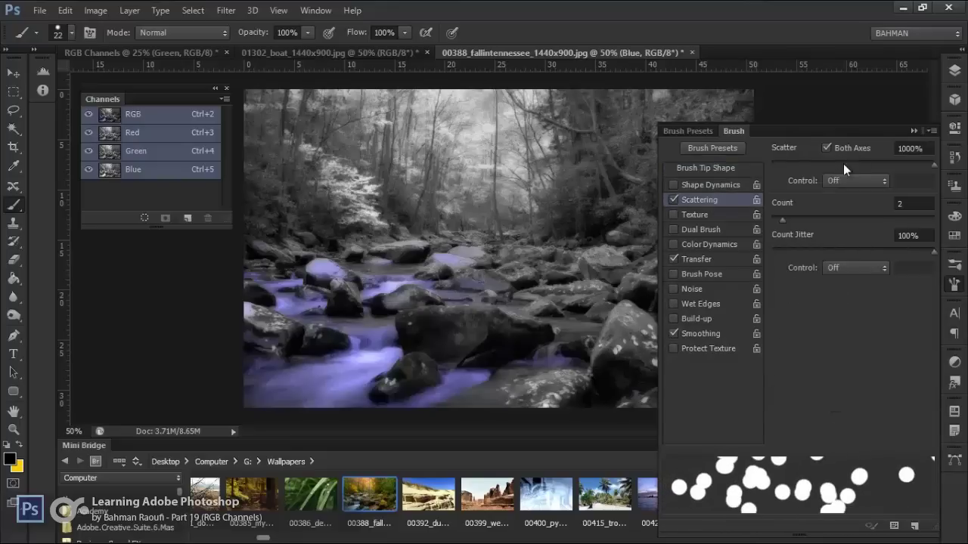
drag(791, 215, 724, 229)
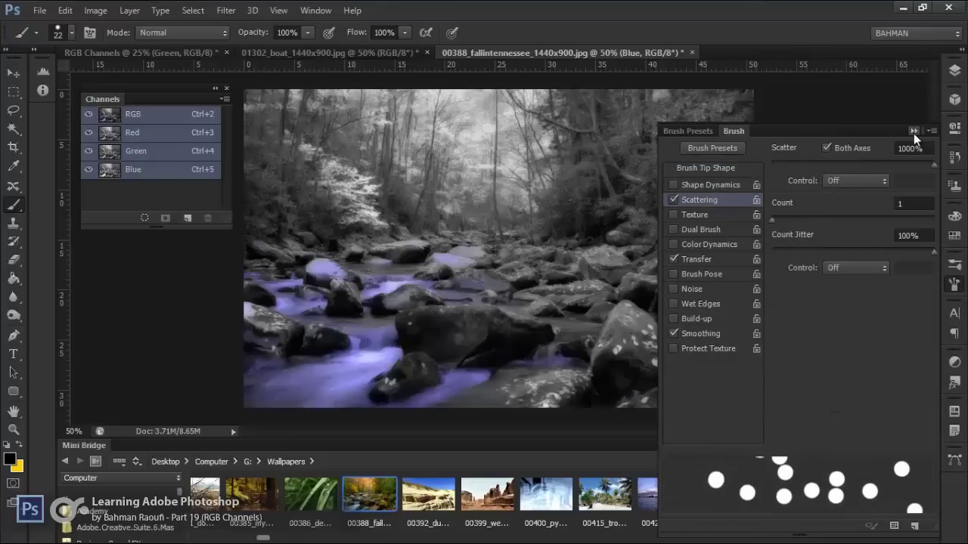
click(913, 131)
click(954, 71)
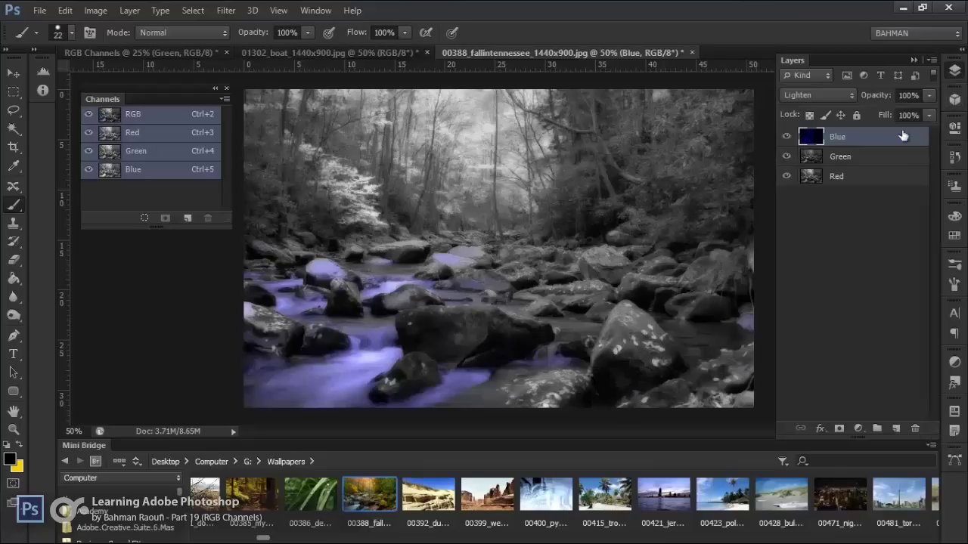
Step: Add a new Layer 1 above Blue and undo a trial stroke of black dots
click(896, 429)
mouse_move(754, 95)
mouse_down()
mouse_move(421, 151)
mouse_move(276, 198)
mouse_up()
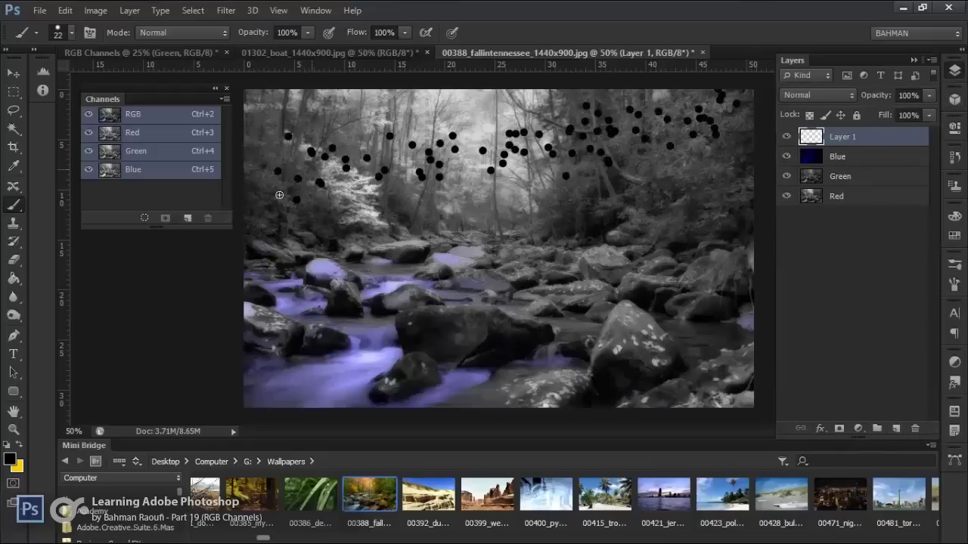
key(ctrl+z)
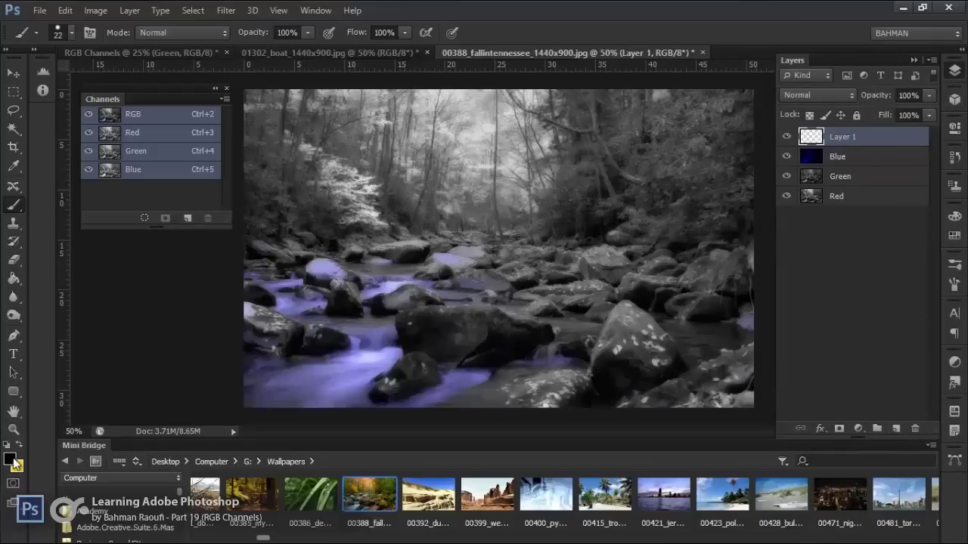
Step: Set the foreground to white and paint scattered white dots across the whole photo
click(10, 459)
click(363, 95)
click(756, 115)
mouse_move(757, 89)
mouse_down()
mouse_move(257, 166)
mouse_move(748, 280)
mouse_move(544, 197)
mouse_move(745, 355)
mouse_up()
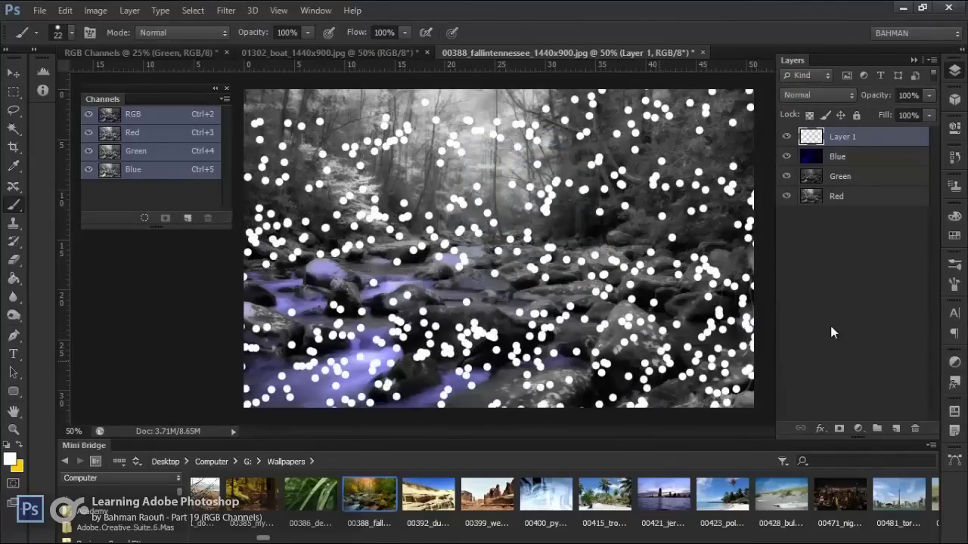
click(226, 9)
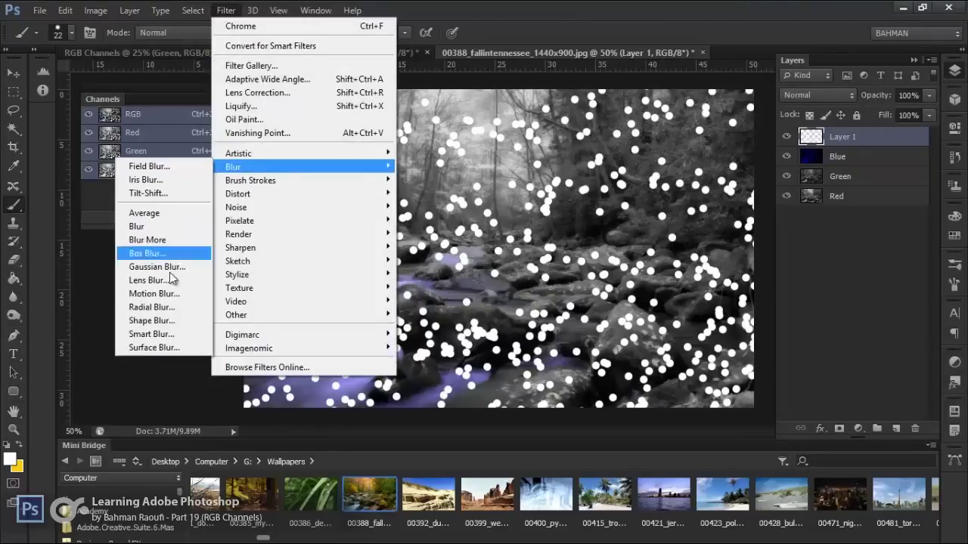
mouse_move(302, 166)
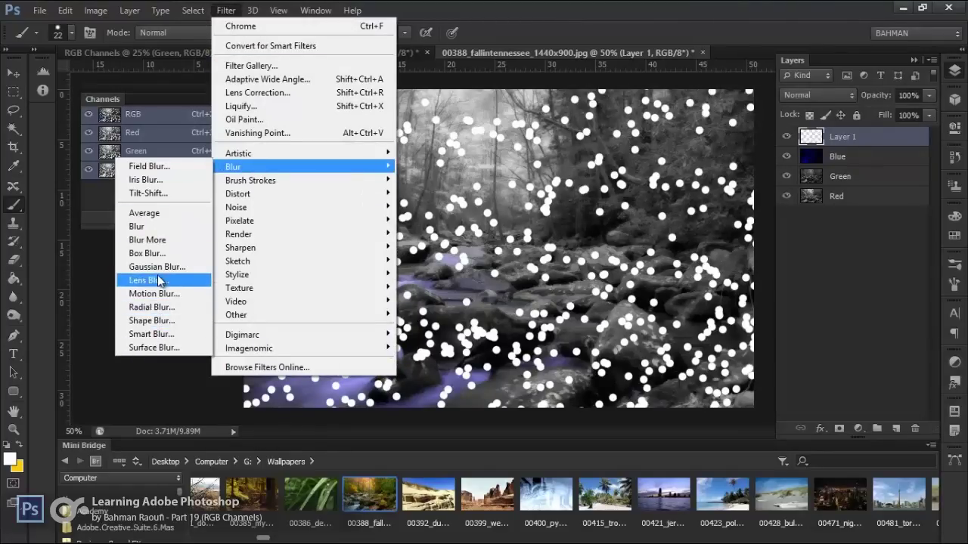
Step: Motion-blur the white dots at distance 29 and set Layer 1 to 35% opacity
click(154, 294)
drag(800, 386, 791, 383)
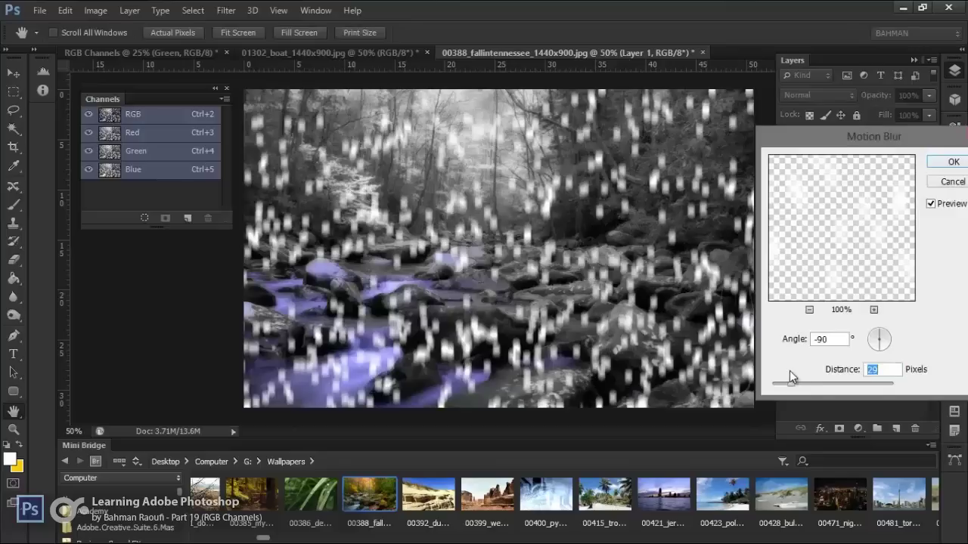
key(Return)
drag(886, 101, 836, 104)
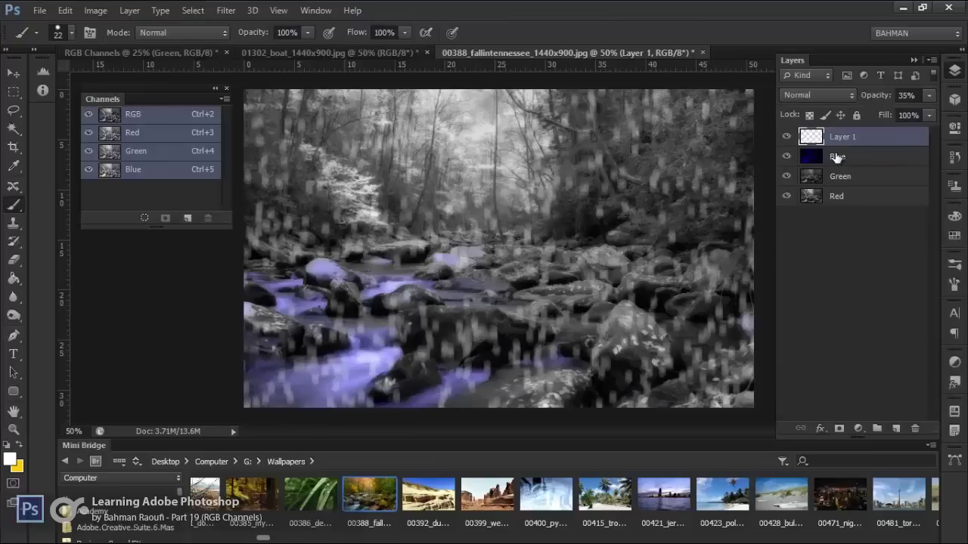
Step: Duplicate the rain layer and scale the copy down toward the top-left
key(ctrl+j)
key(ctrl+t)
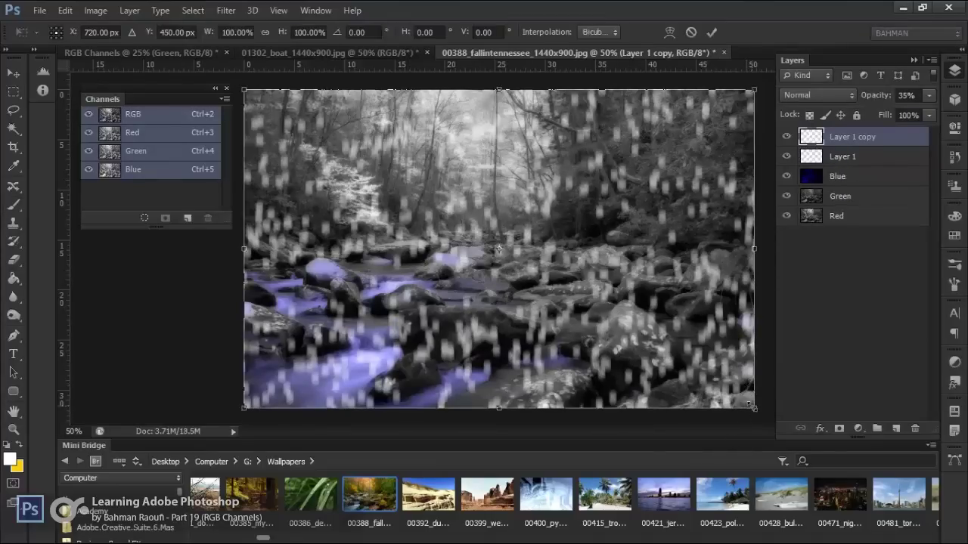
drag(752, 407, 451, 218)
mouse_move(376, 157)
mouse_down()
mouse_move(381, 182)
mouse_move(371, 155)
mouse_move(338, 308)
mouse_up()
key(Return)
key(b)
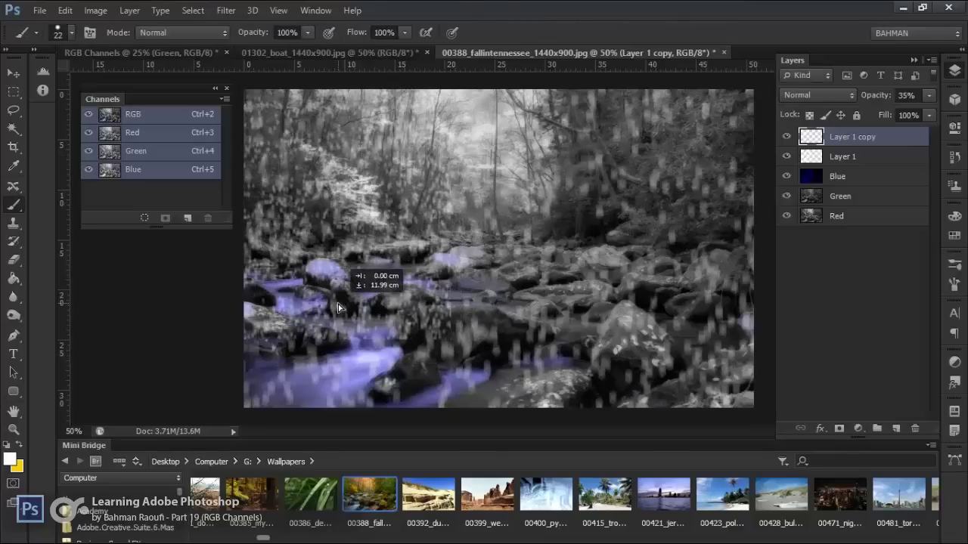
Step: Make two more rain copies and merge the copies into Layer 1 copy 6
mouse_move(338, 308)
mouse_down()
mouse_move(579, 171)
mouse_move(540, 184)
mouse_up()
mouse_move(539, 184)
alt+mouse_down()
mouse_move(514, 303)
mouse_move(693, 179)
mouse_move(703, 327)
mouse_move(689, 295)
mouse_move(604, 289)
alt+mouse_up()
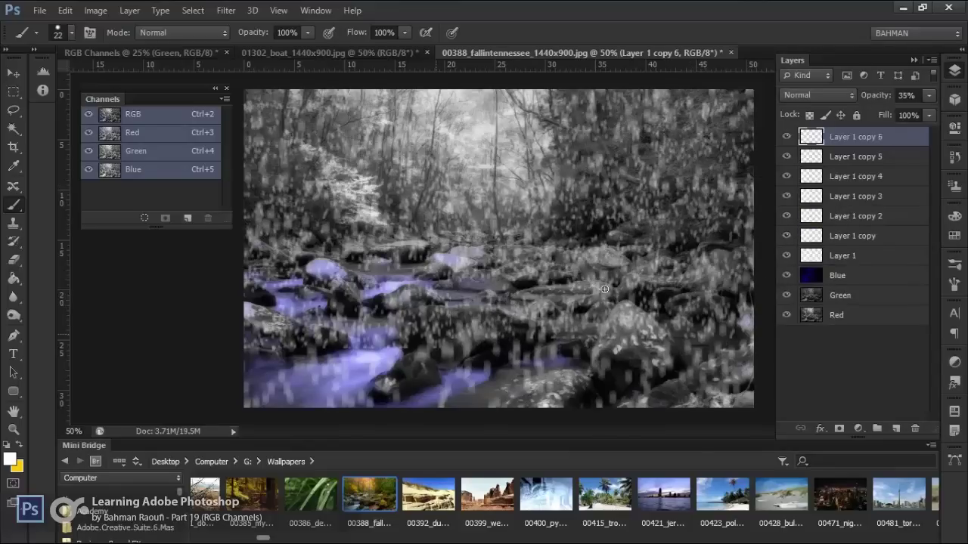
shift+click(875, 217)
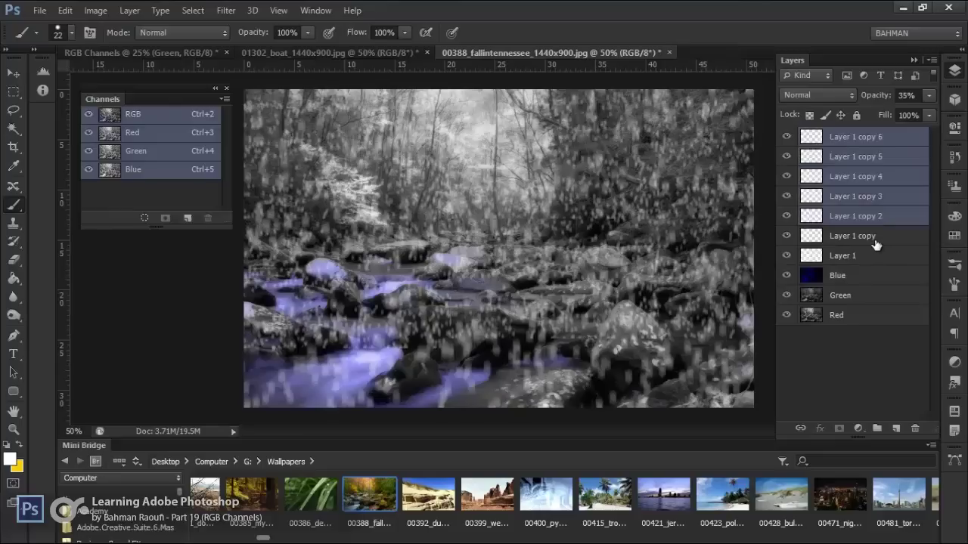
shift+click(876, 237)
key(ctrl+e)
key(g)
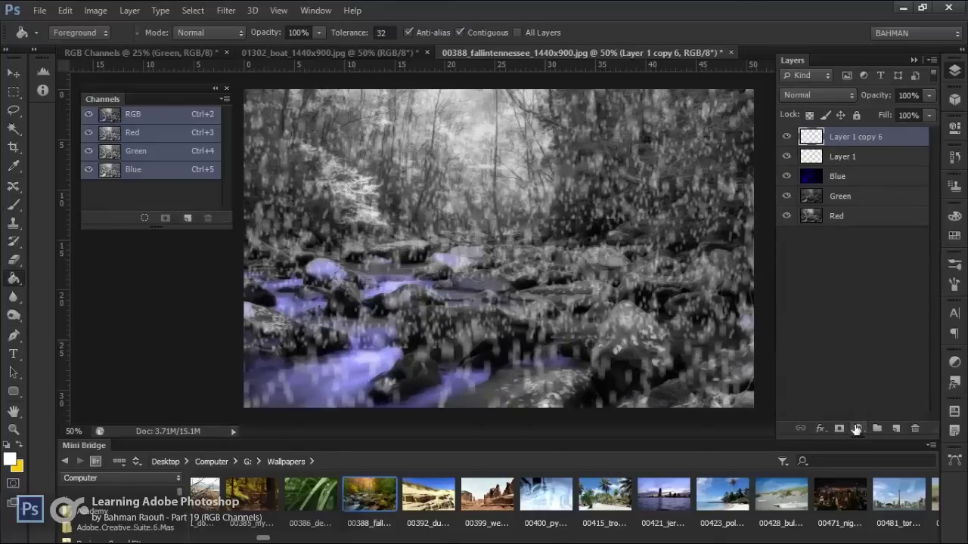
Step: Mask Layer 1 copy 6 with a gradient fading the rain toward the bottom, opacity 68%
key(shift+g)
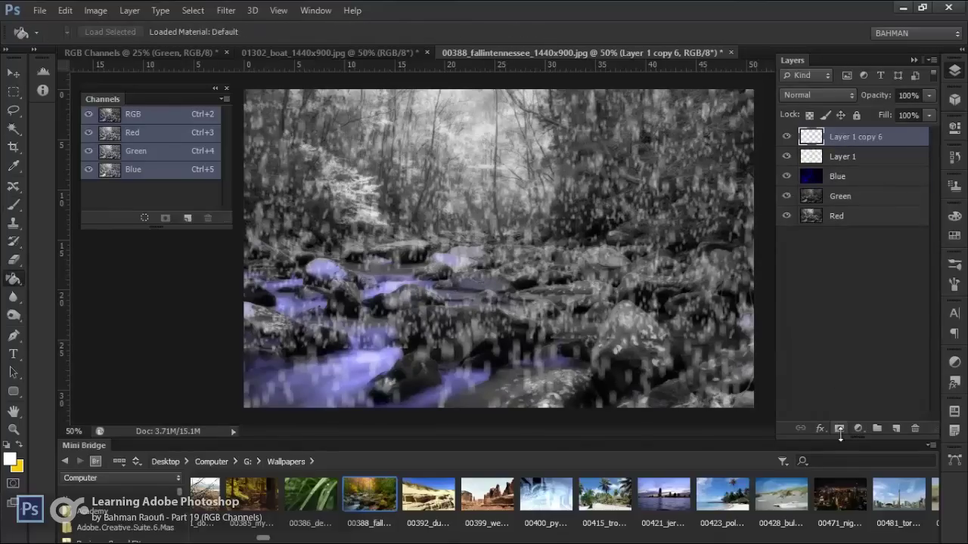
click(839, 429)
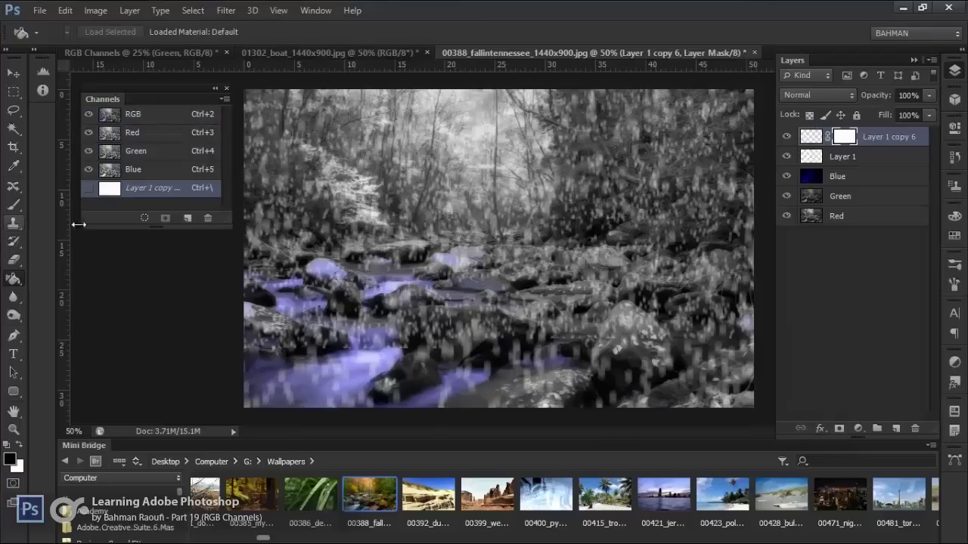
drag(21, 280, 76, 274)
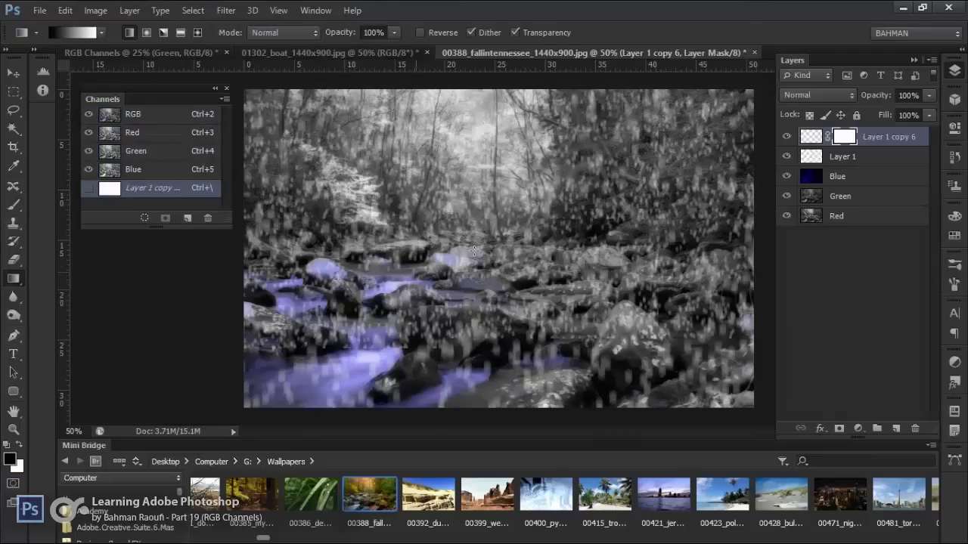
drag(493, 333, 492, 224)
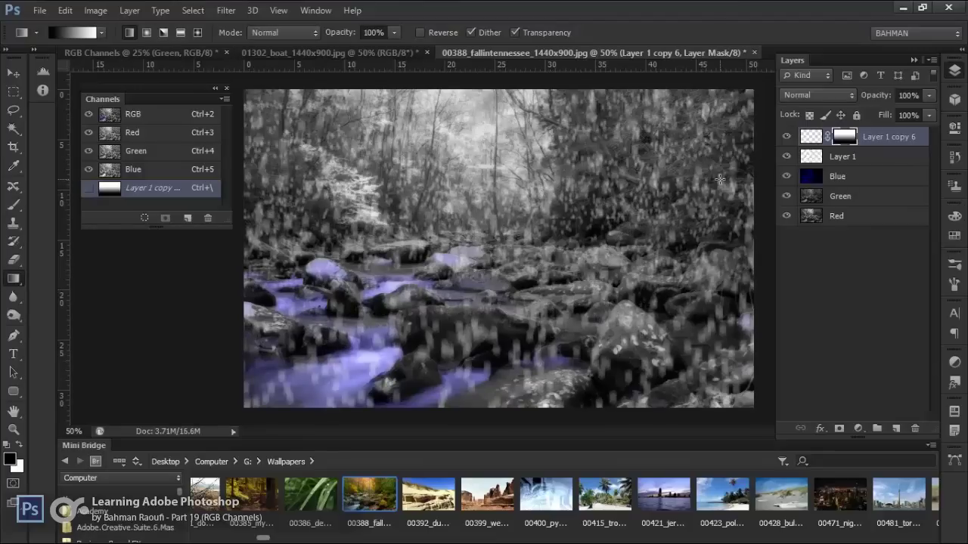
click(810, 136)
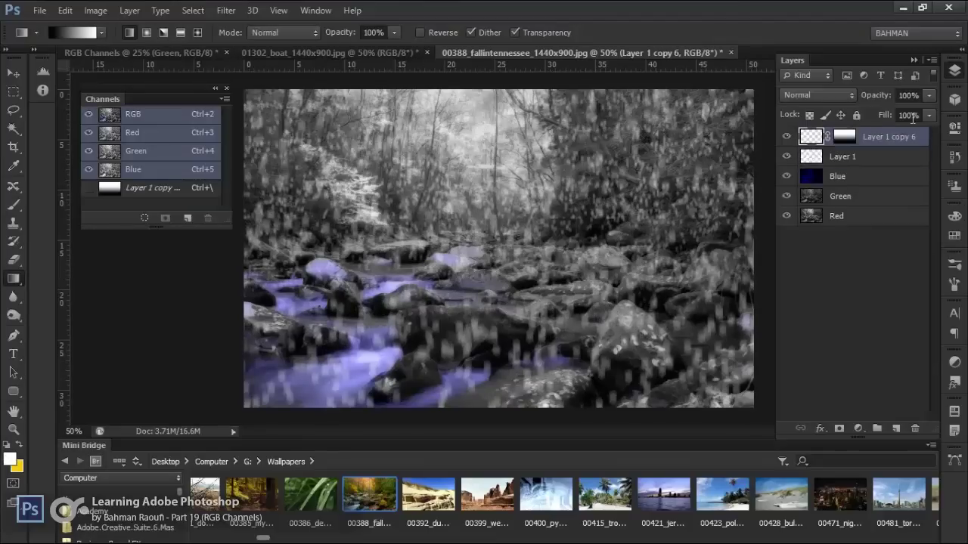
drag(875, 101, 860, 103)
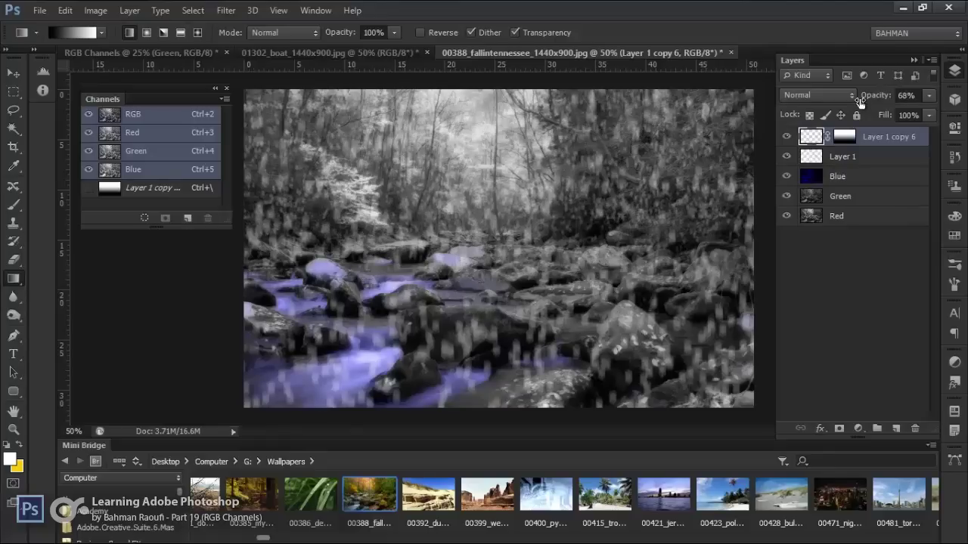
Step: Add a Cooling Filter (LBB) Photo Filter layer at 33% density and create Snapshot 1
click(858, 428)
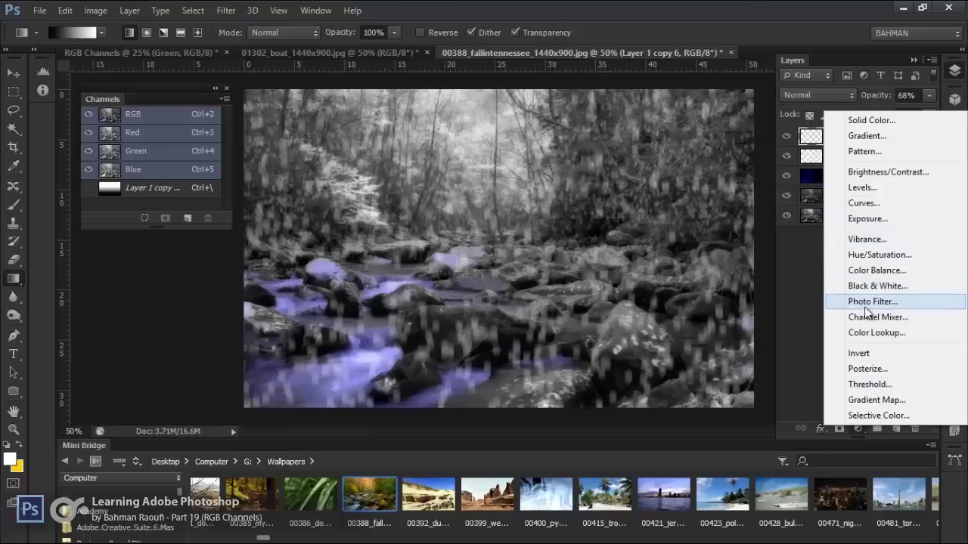
click(872, 301)
click(832, 161)
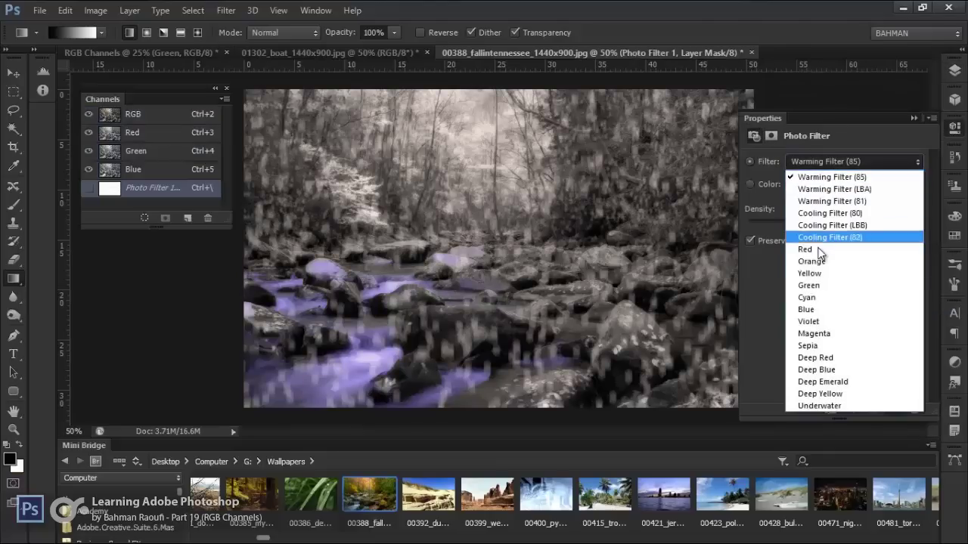
click(843, 225)
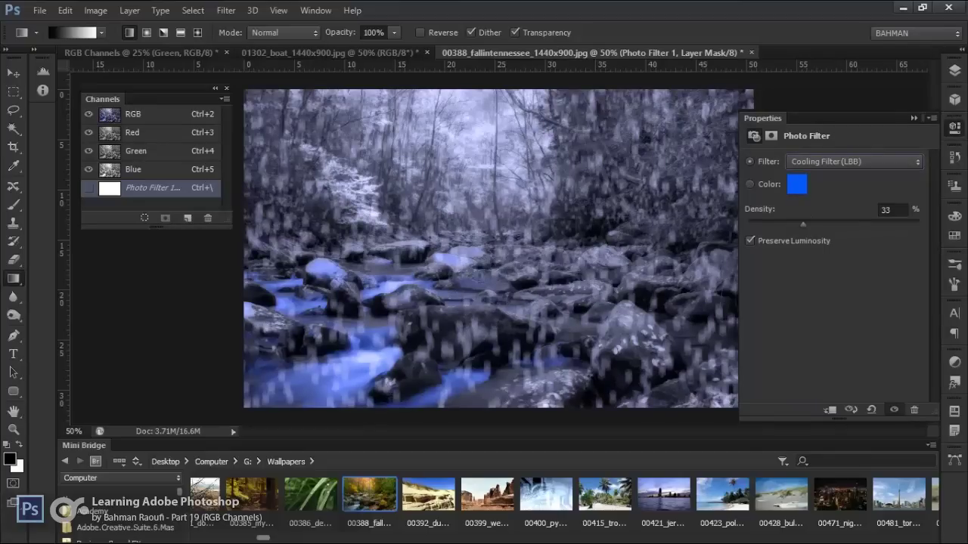
click(954, 158)
click(894, 509)
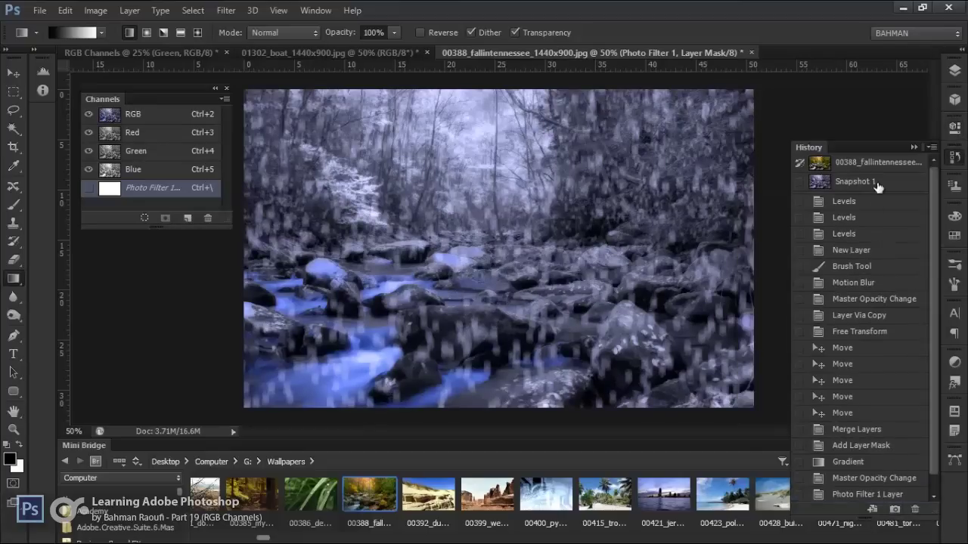
Step: Compare the original photo with Snapshot 1 twice, then select the upper layers in the Layers panel
click(880, 168)
click(872, 182)
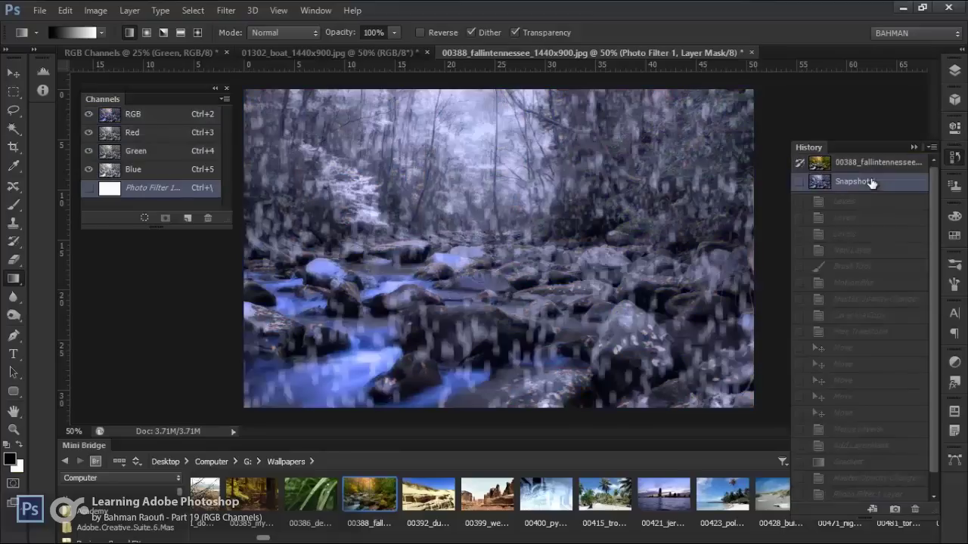
click(901, 164)
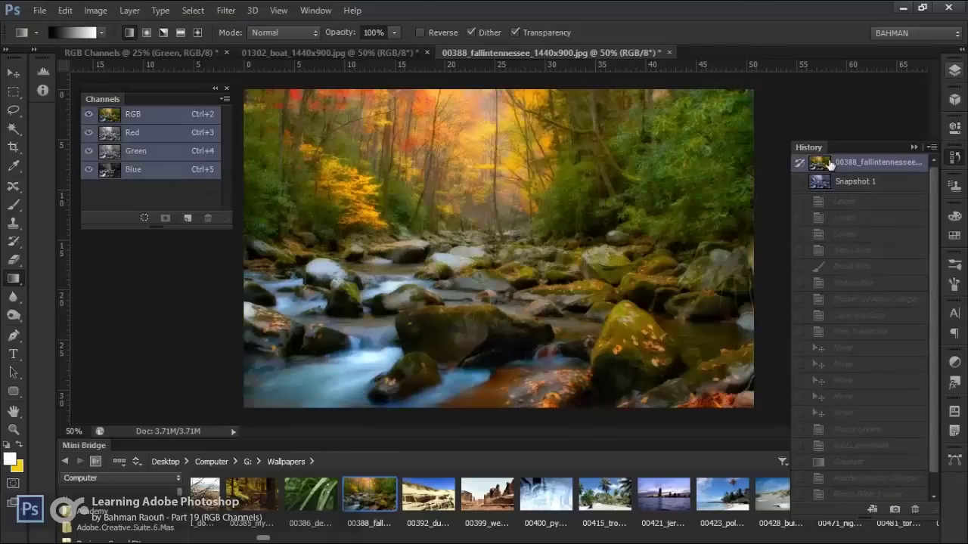
click(824, 181)
scroll(855, 360, down, 1)
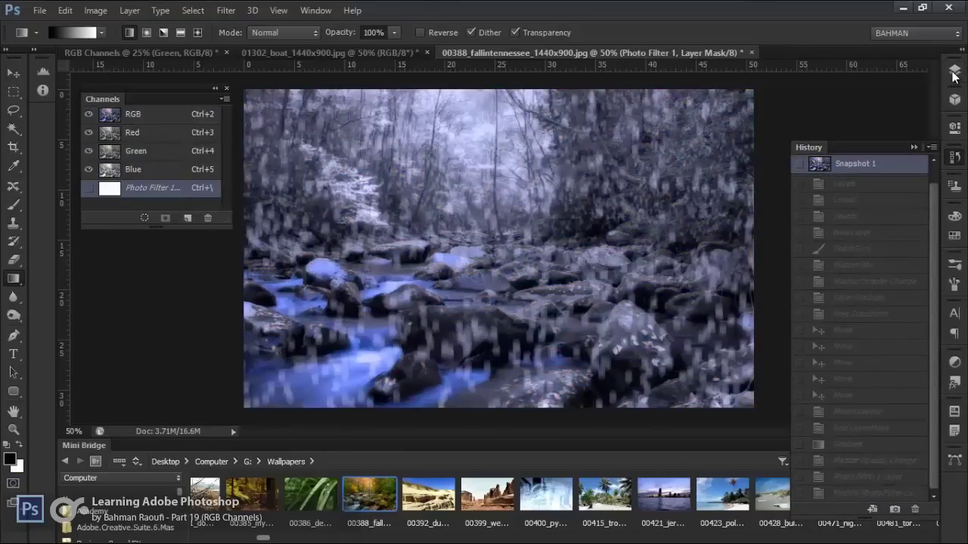
click(954, 71)
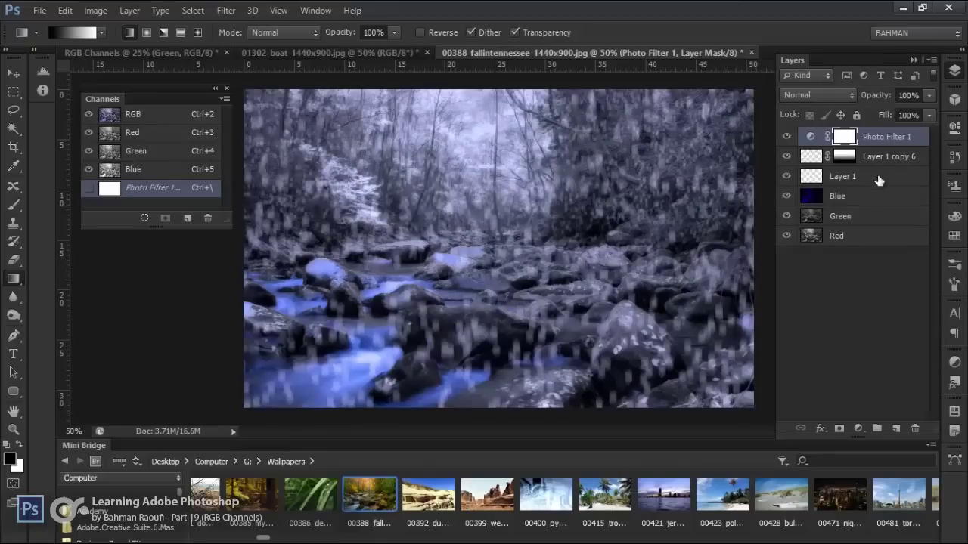
shift+click(879, 180)
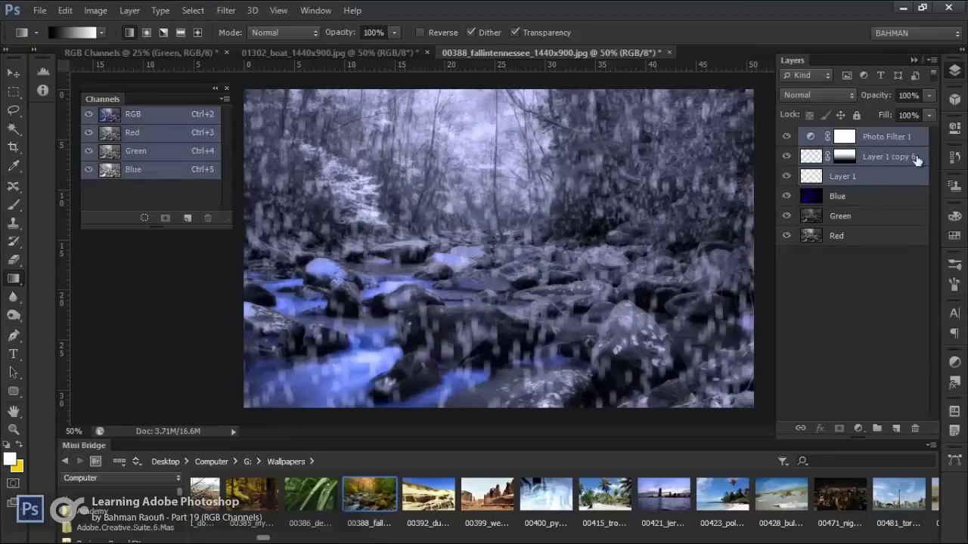
Step: Compare the early Levels history state against the finished rainy Snapshot 1
click(953, 159)
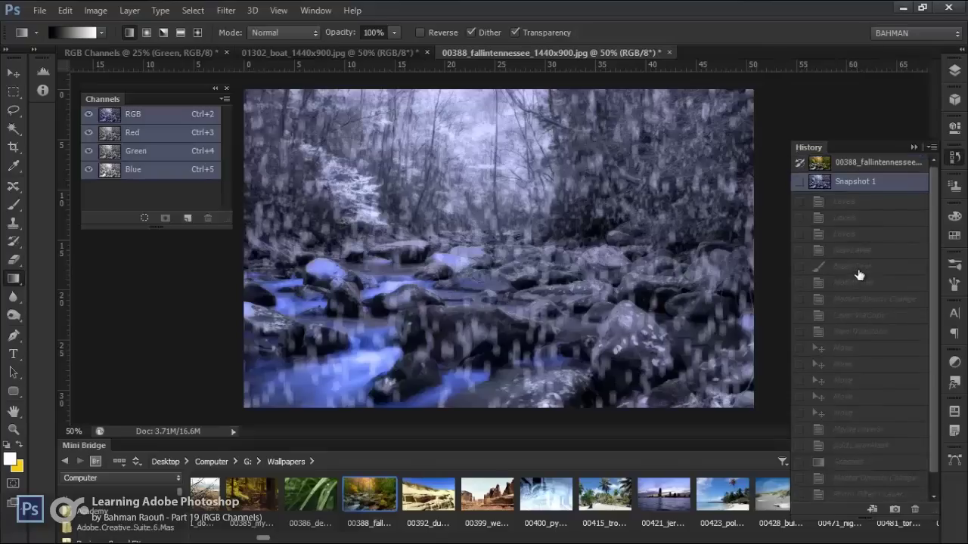
click(865, 208)
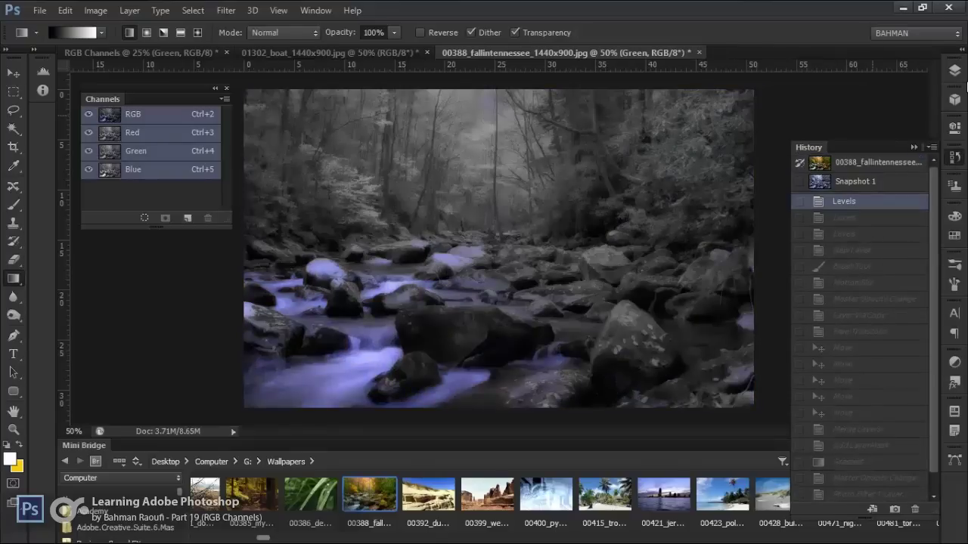
click(862, 182)
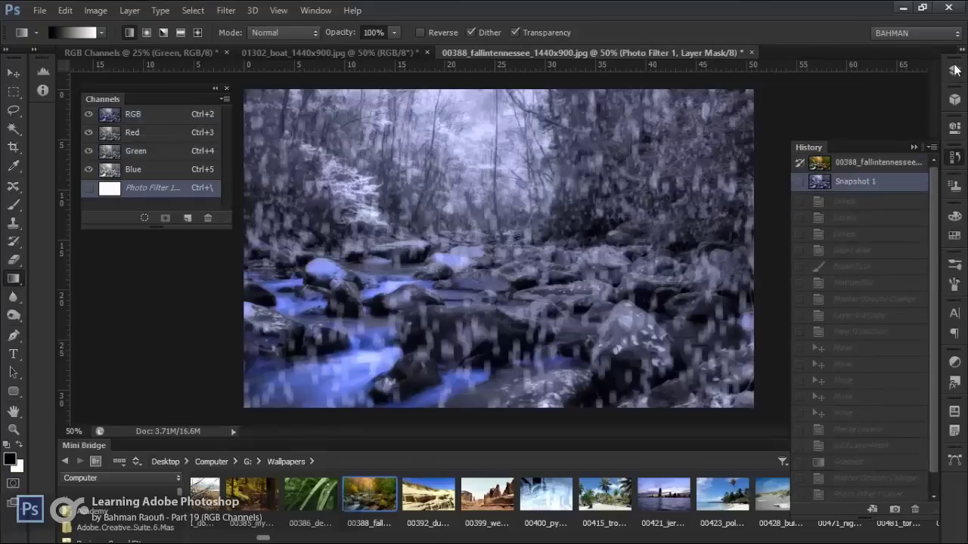
Step: Show the layer list again and select the Blue and Green channel layers
click(954, 70)
click(848, 198)
click(846, 218)
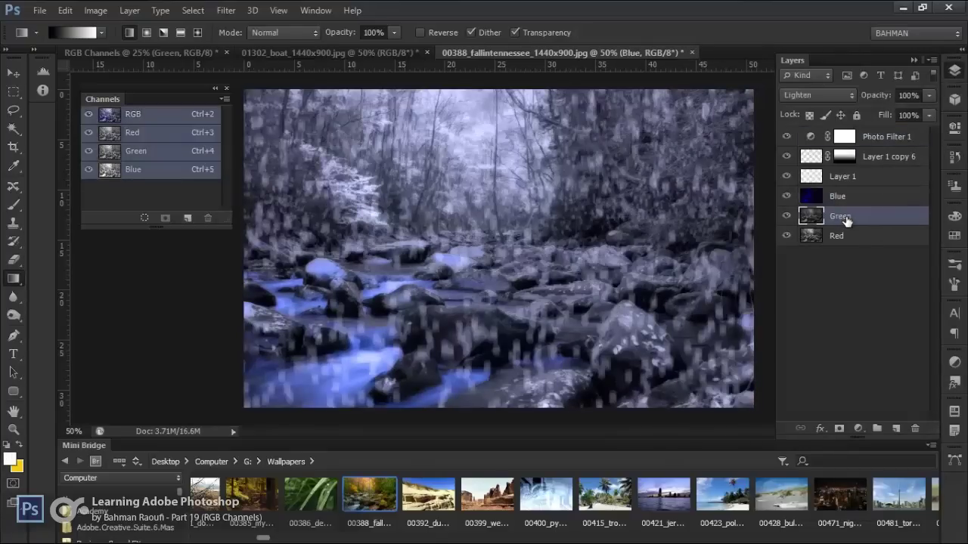
click(842, 238)
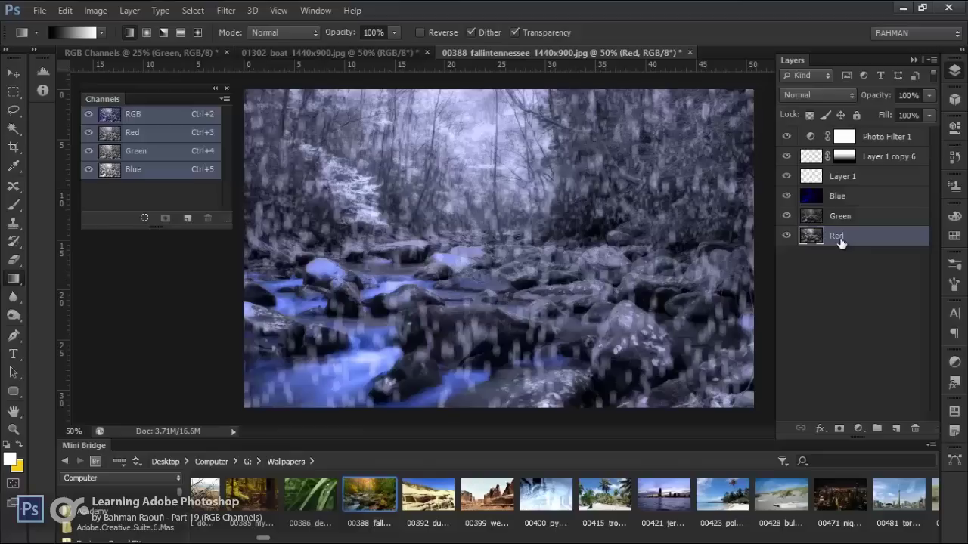
click(42, 71)
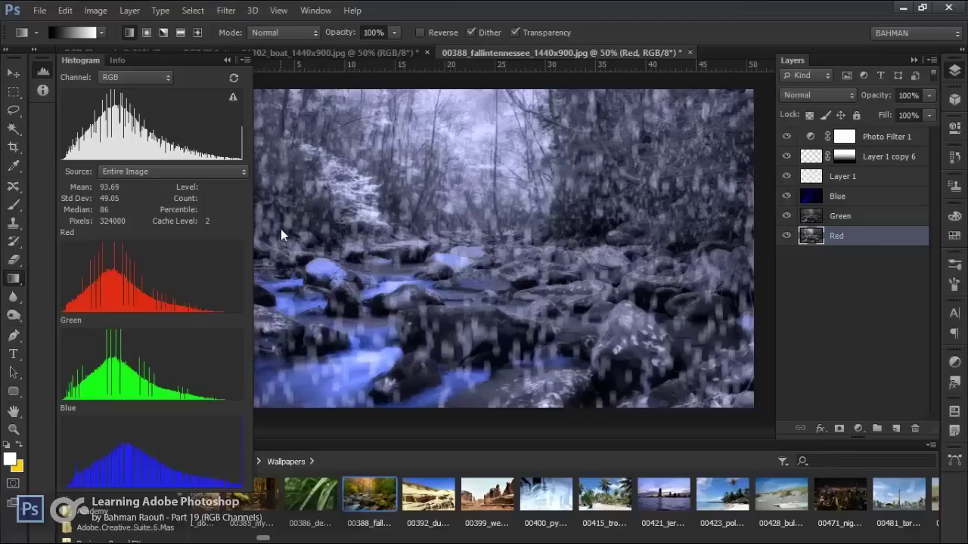
click(224, 60)
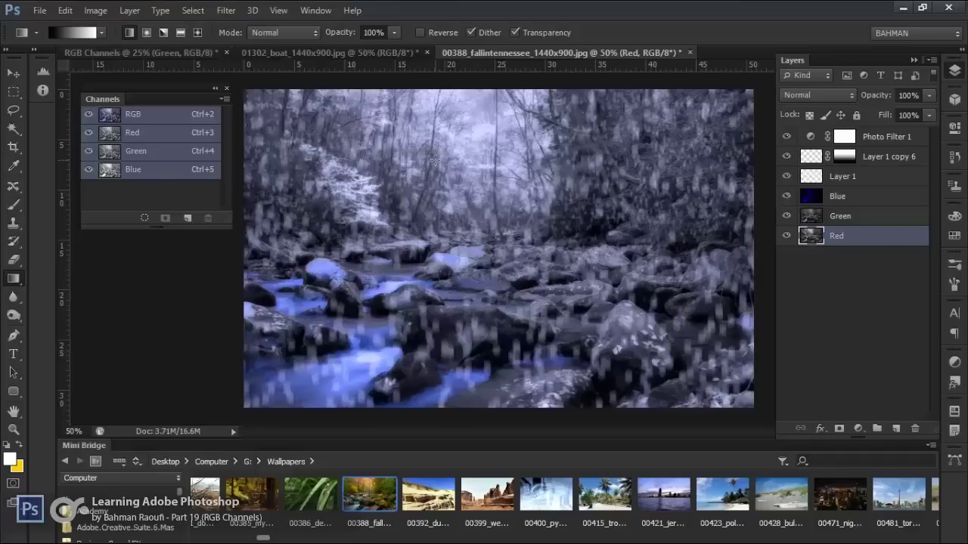